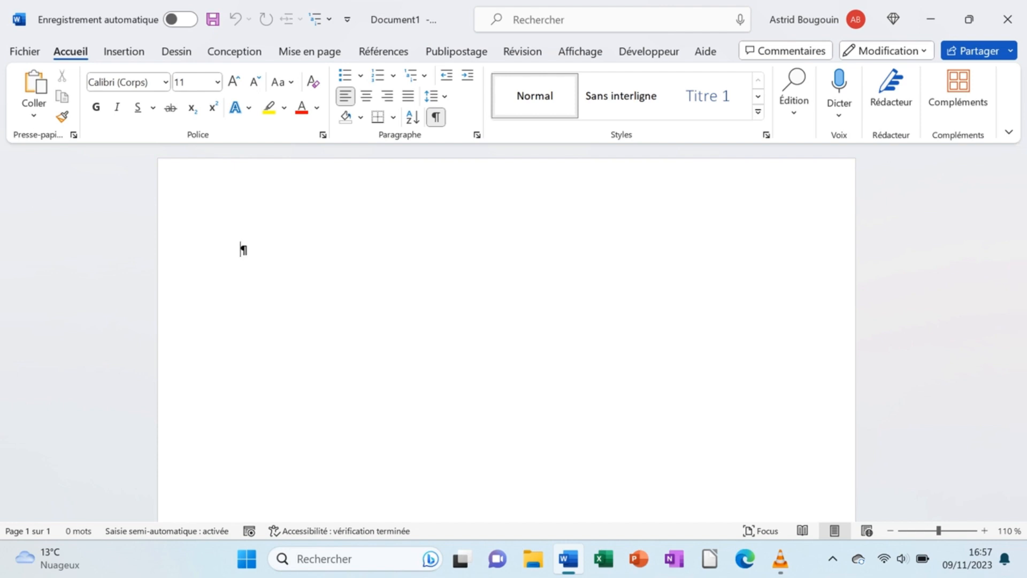
- Justify the whole document's text and set its line spacing to 1,5
key(ctrl+a)
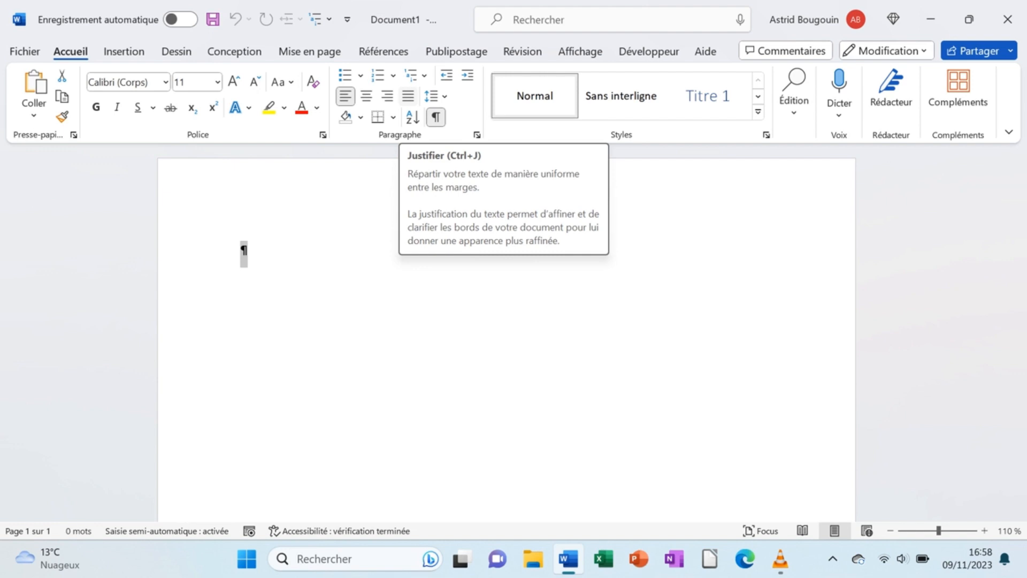
click(407, 96)
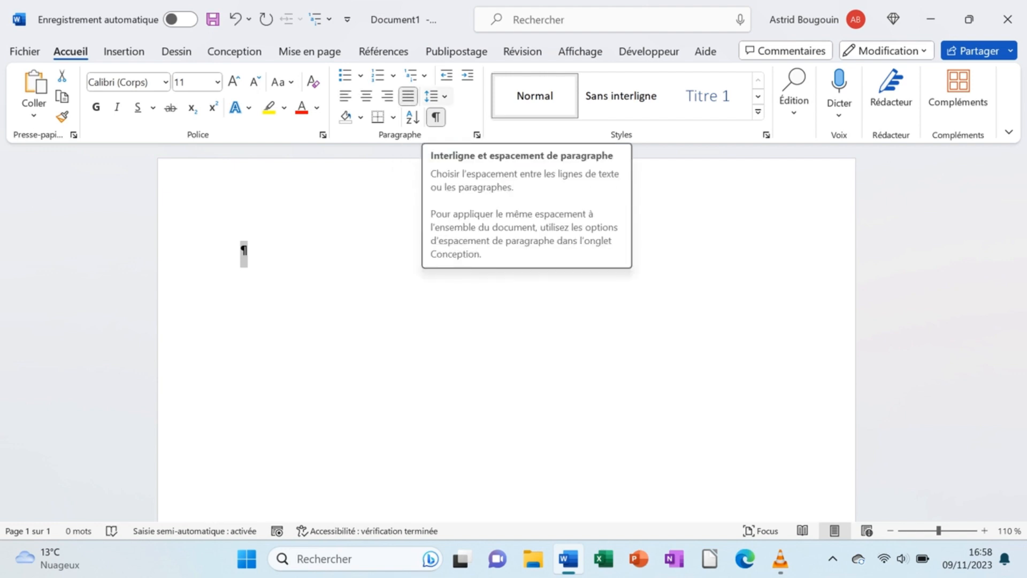
click(435, 96)
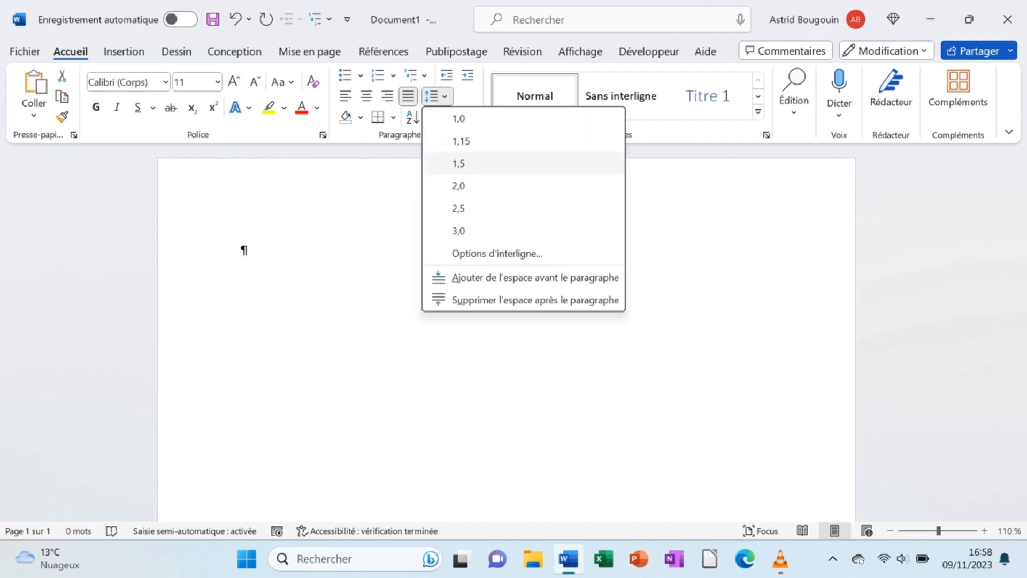
click(458, 163)
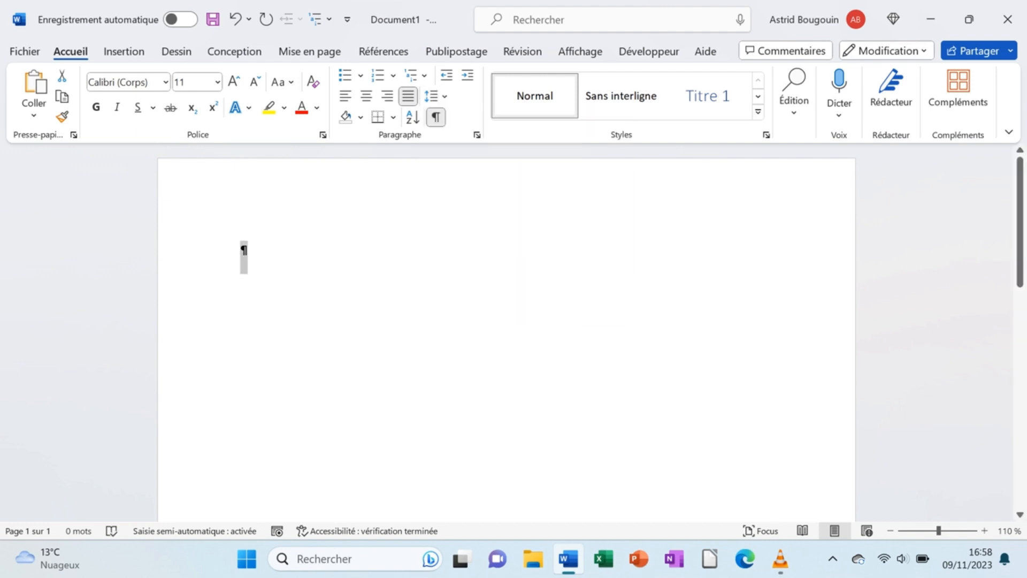
- Hide the paragraph marks and other formatting symbols, and show them again
click(241, 250)
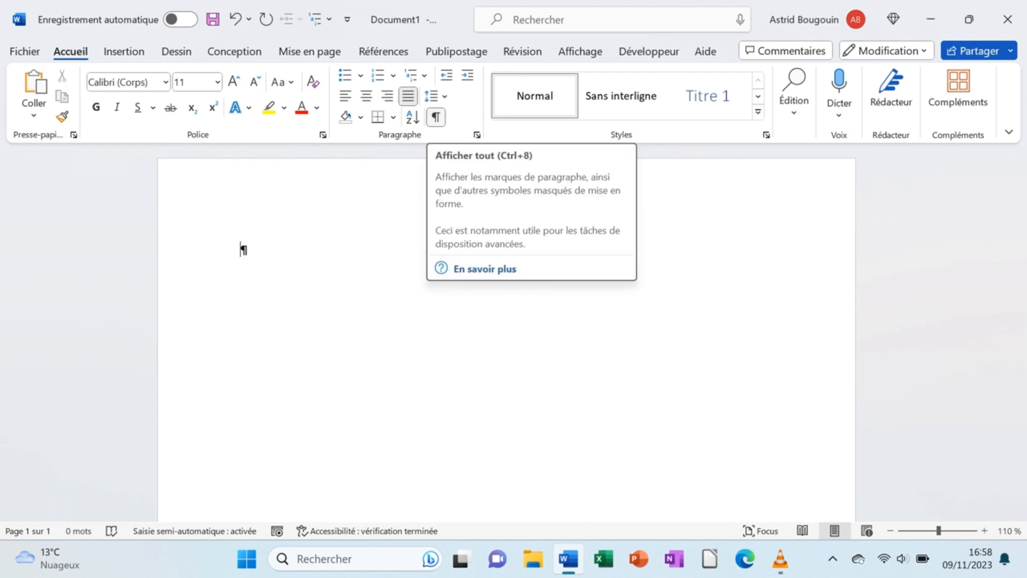
click(436, 117)
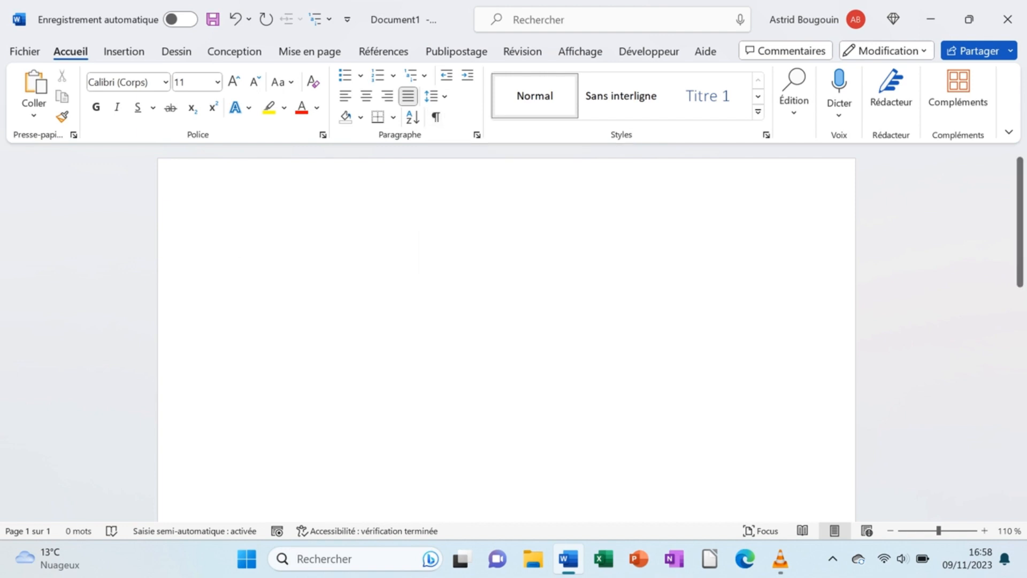
click(436, 117)
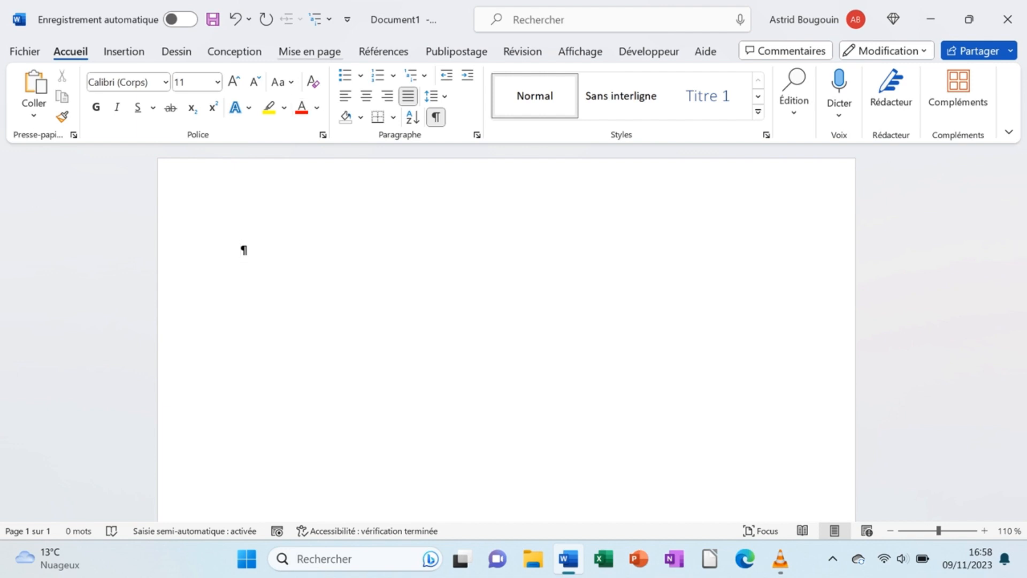
- Insert a next-page section break (Page suivante) at the start of the empty document
click(310, 52)
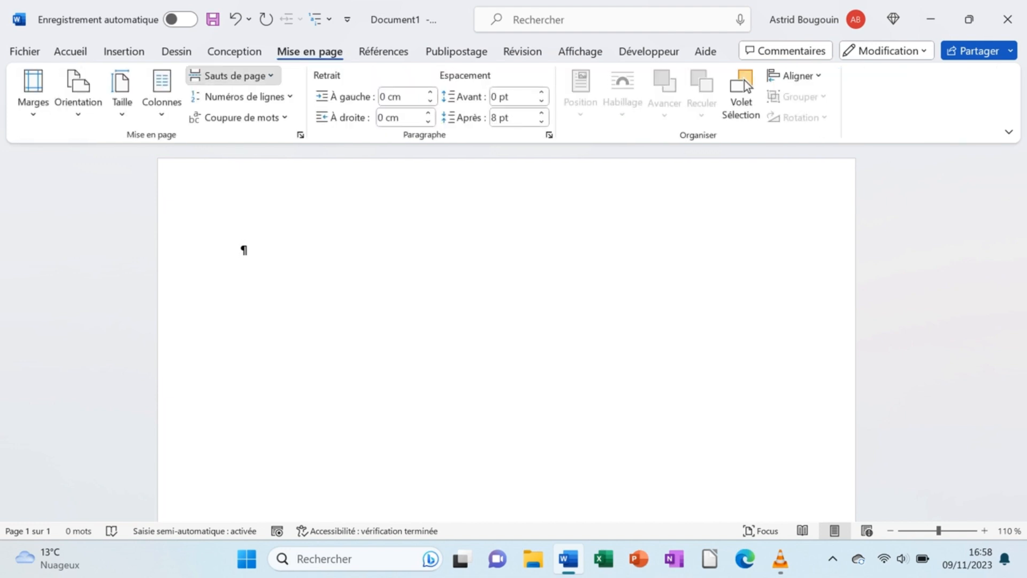
click(232, 76)
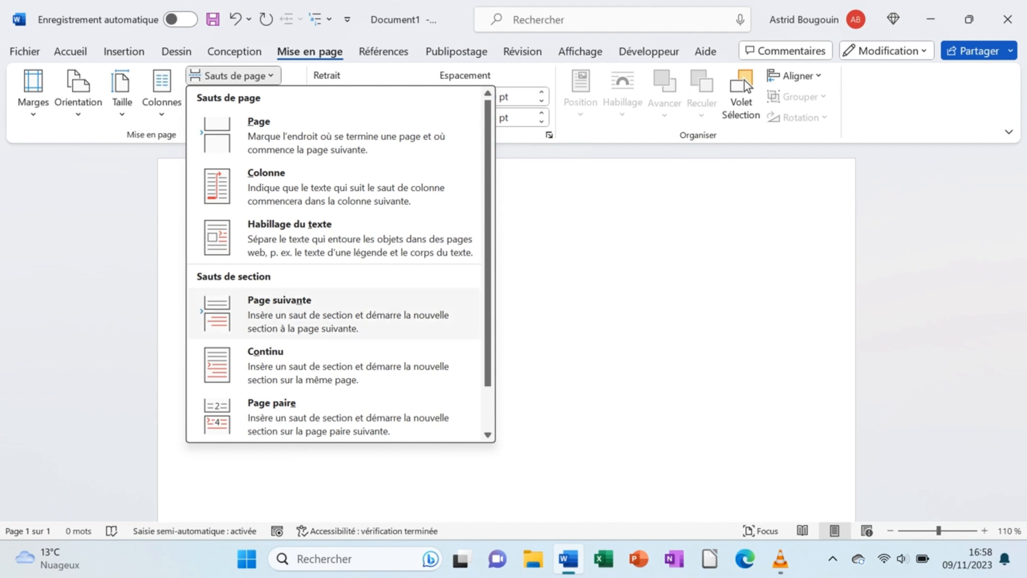
click(279, 313)
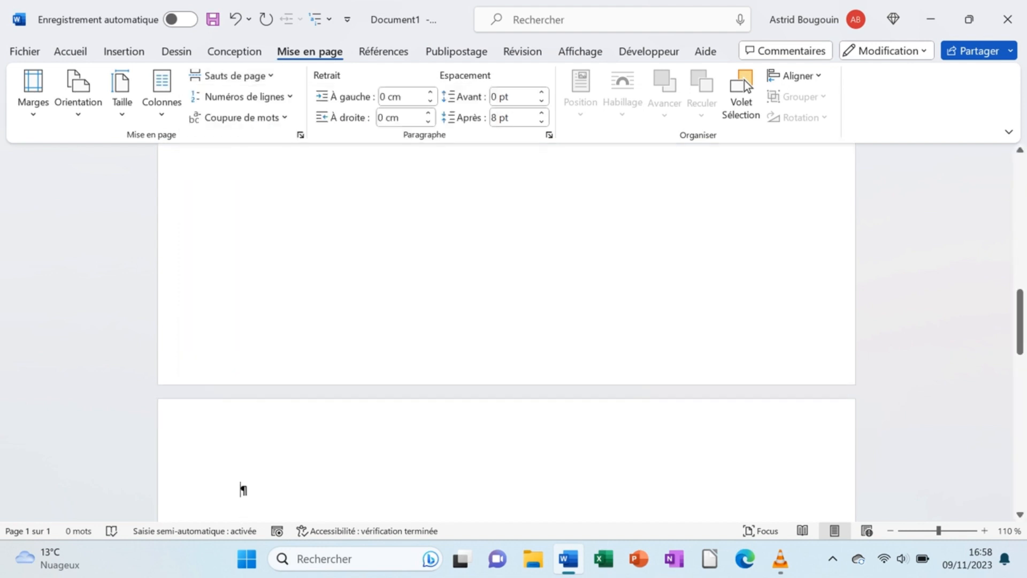
- Insert another next-page section break (Page suivante) on page 2 so that a third page is added
click(891, 530)
click(890, 531)
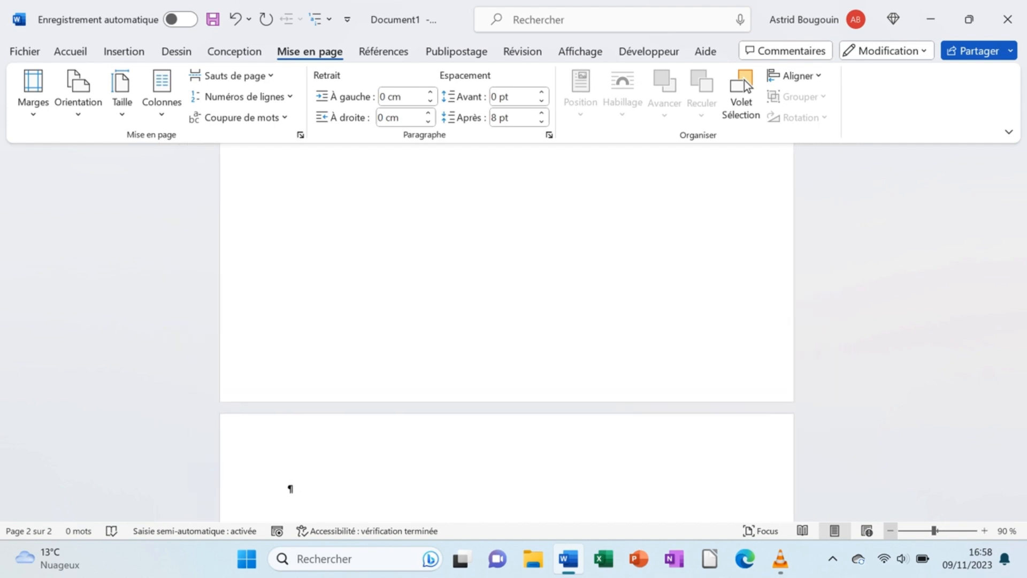
click(890, 530)
click(890, 530)
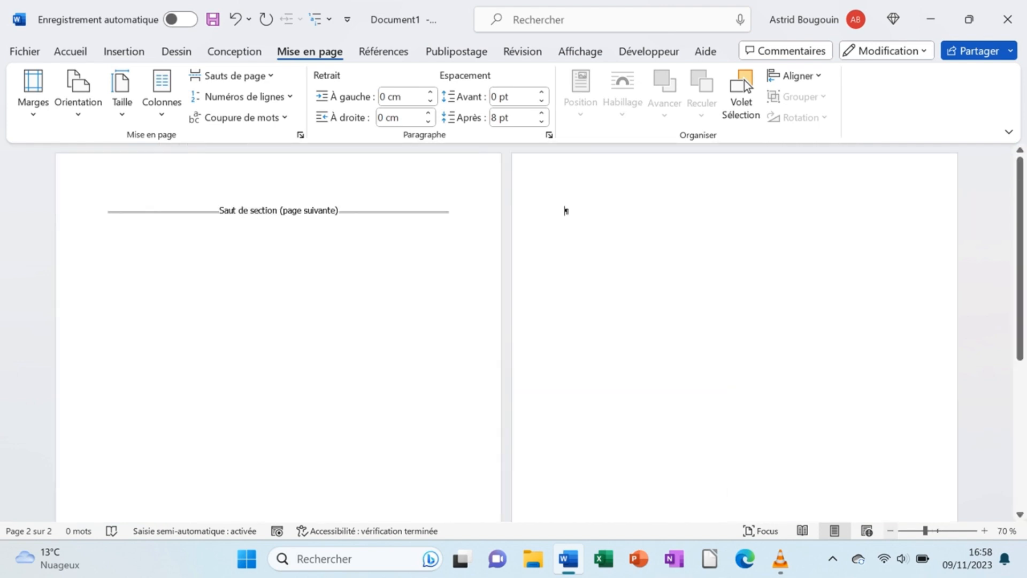
click(890, 531)
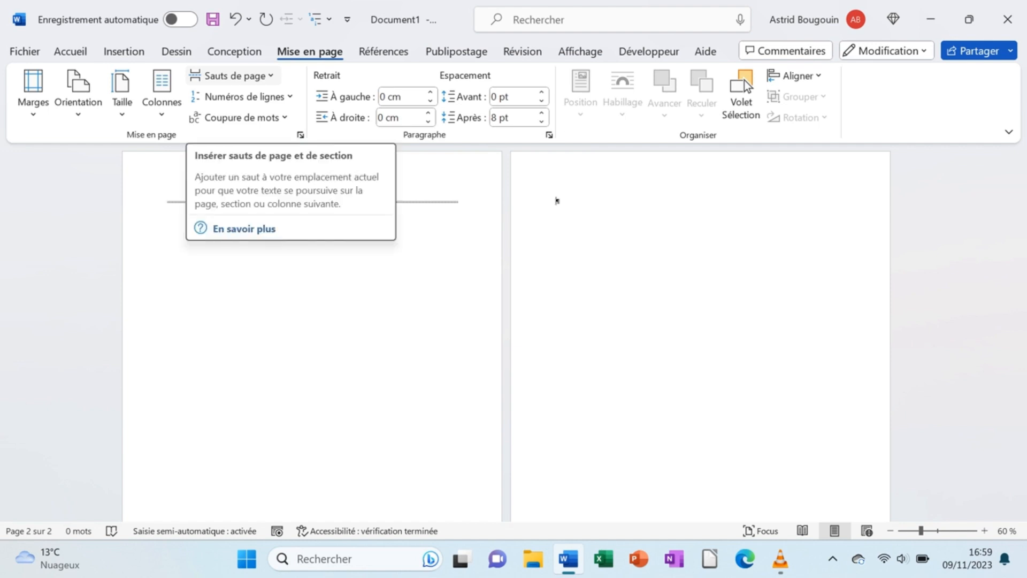
click(233, 75)
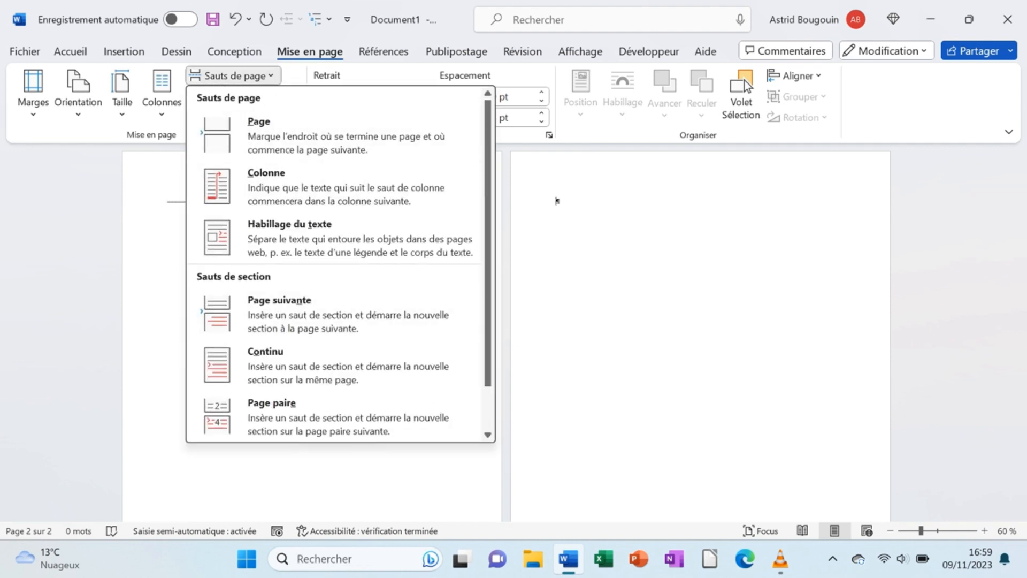
click(279, 314)
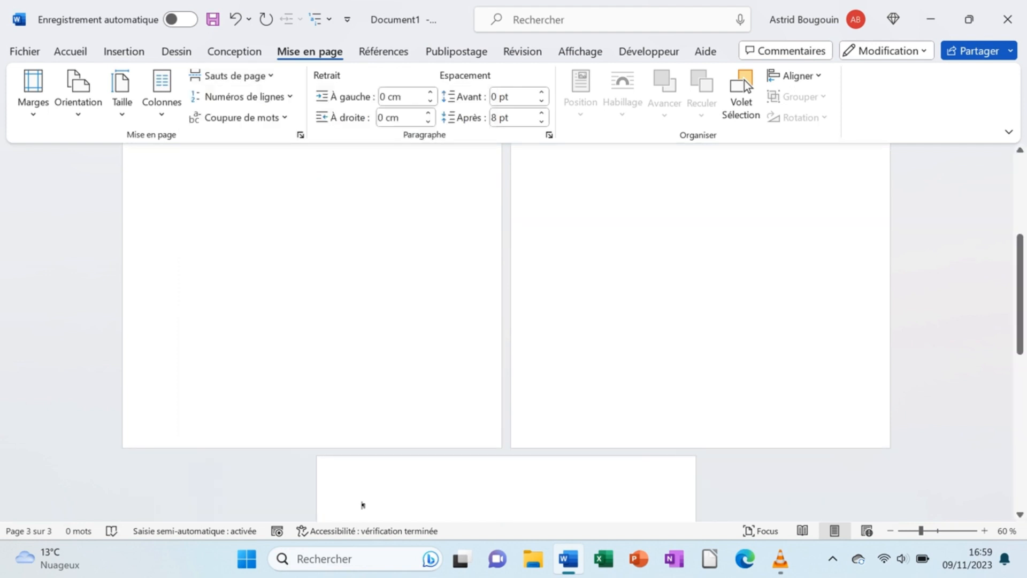
scroll(506, 332, down, 5)
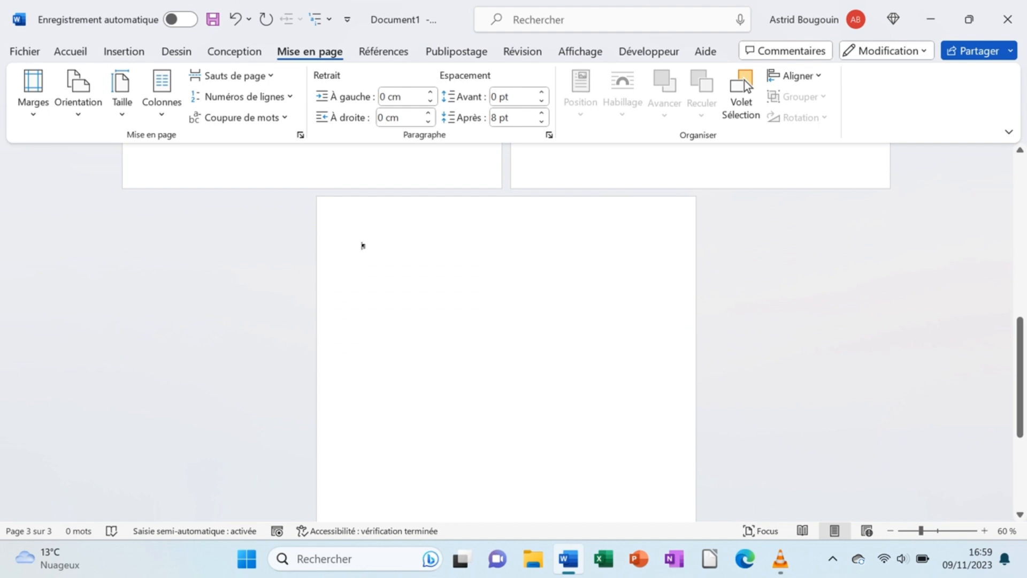
scroll(506, 332, down, 1)
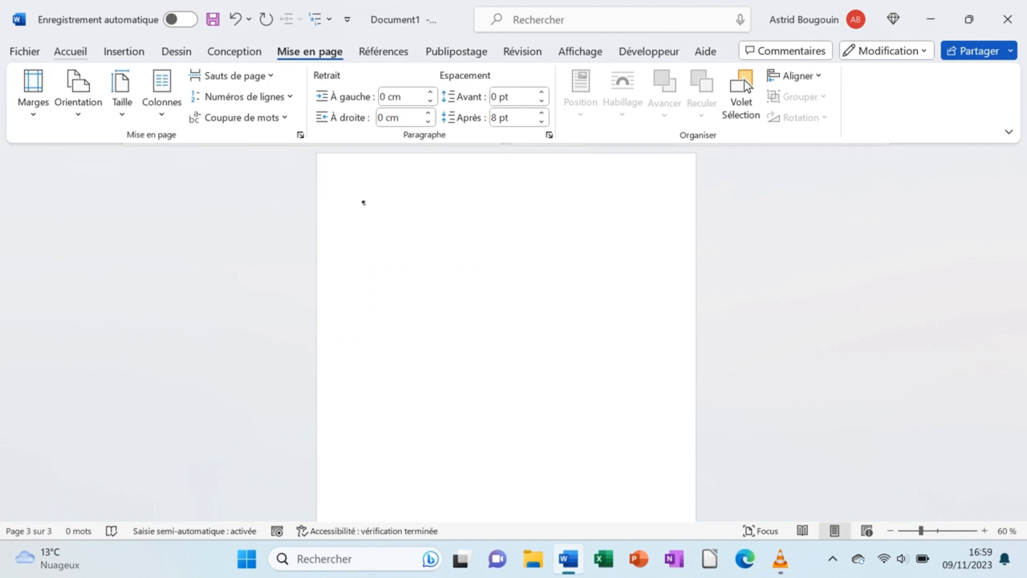
- Modify the Titre style so that its font size is 20
click(71, 52)
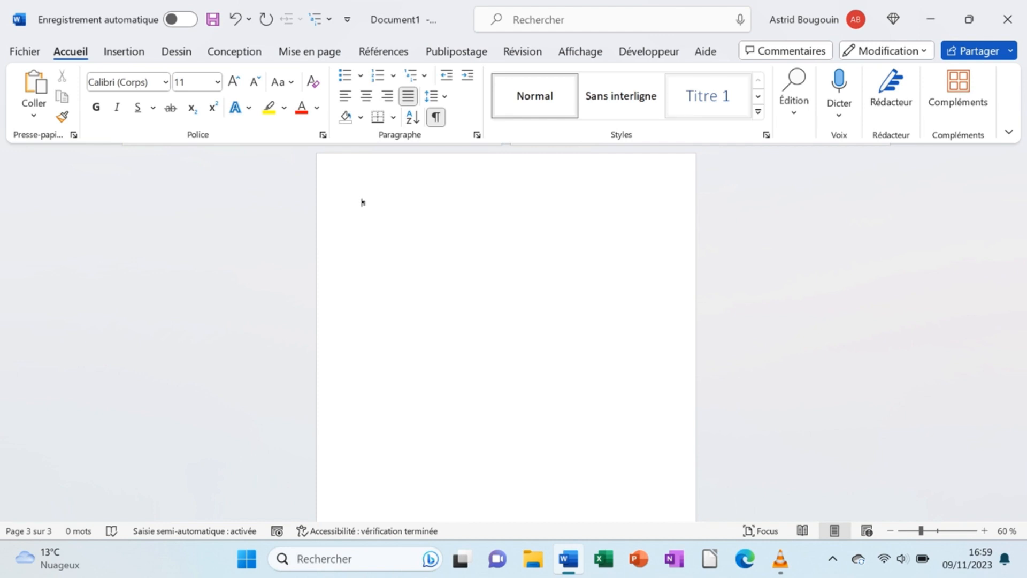
click(758, 96)
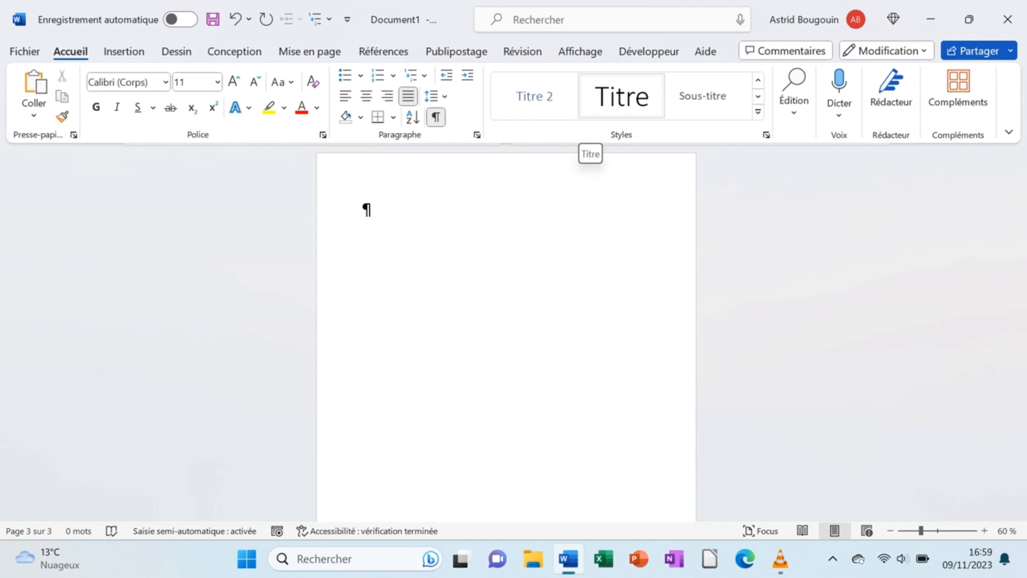
right_click(616, 98)
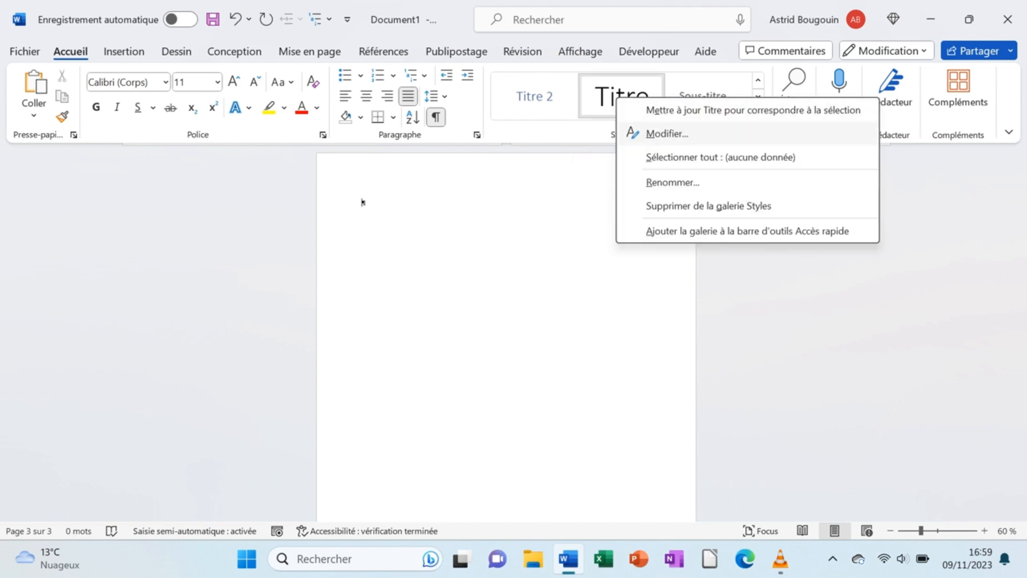
key(Return)
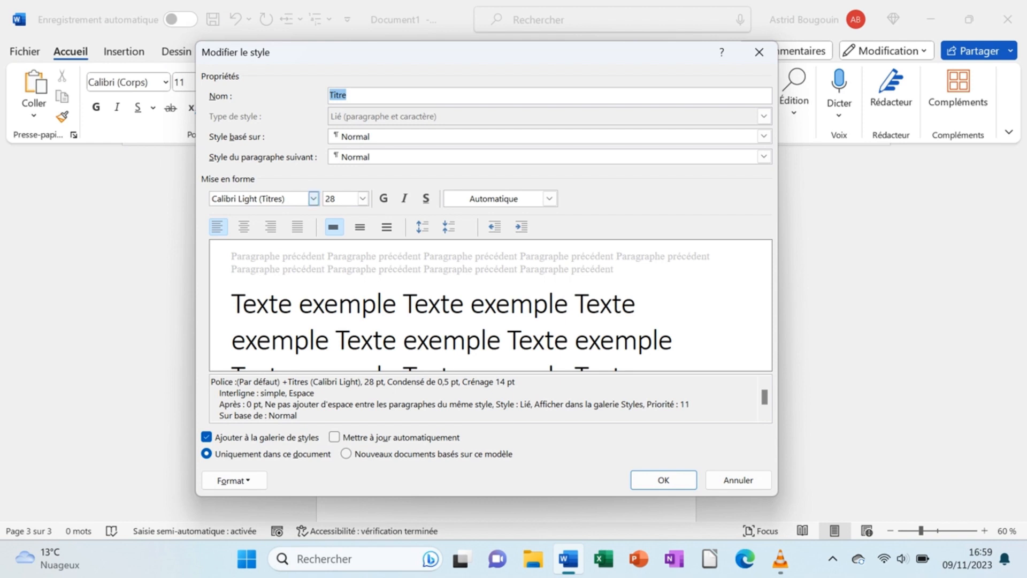
click(363, 199)
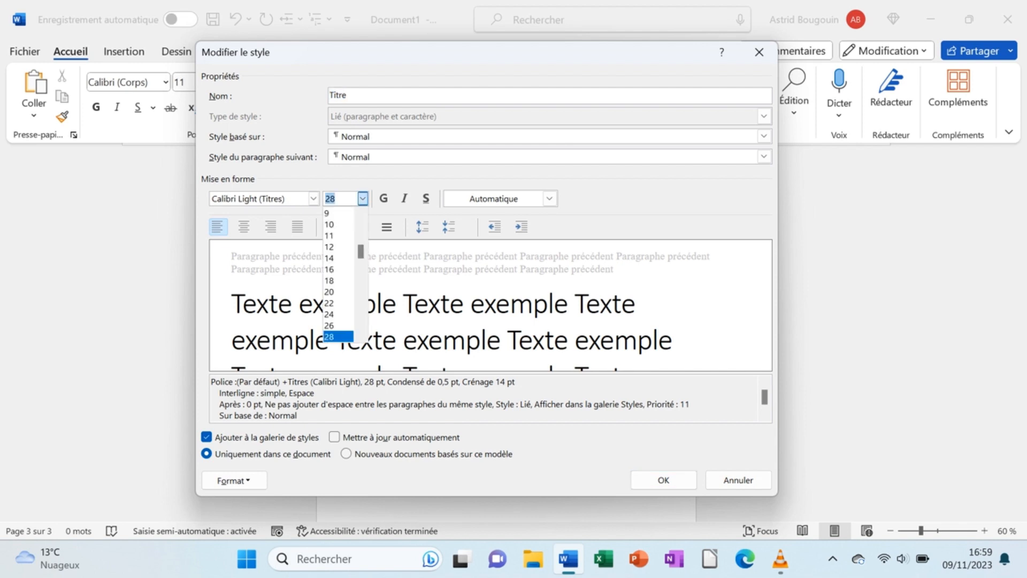
click(337, 291)
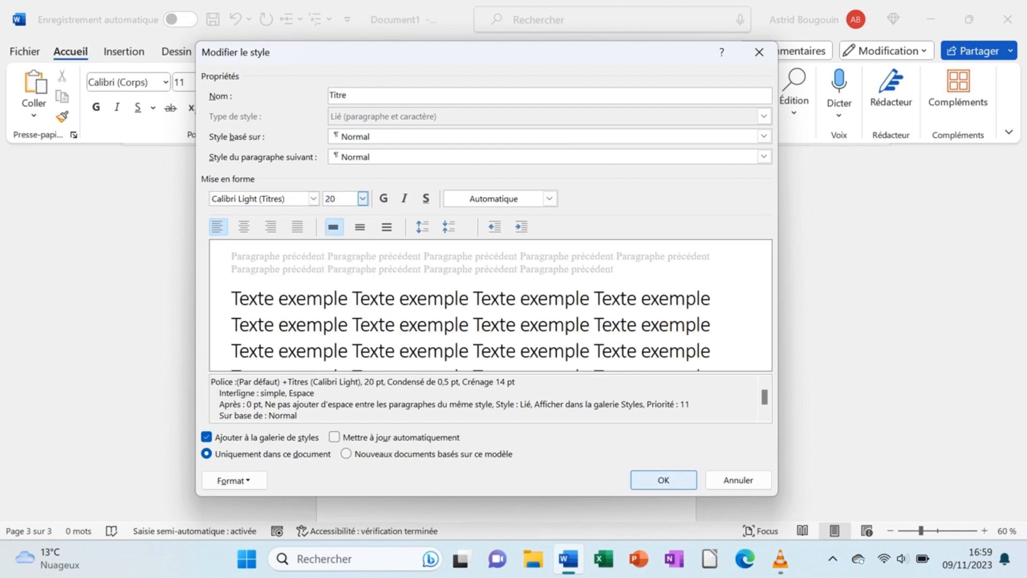
click(664, 480)
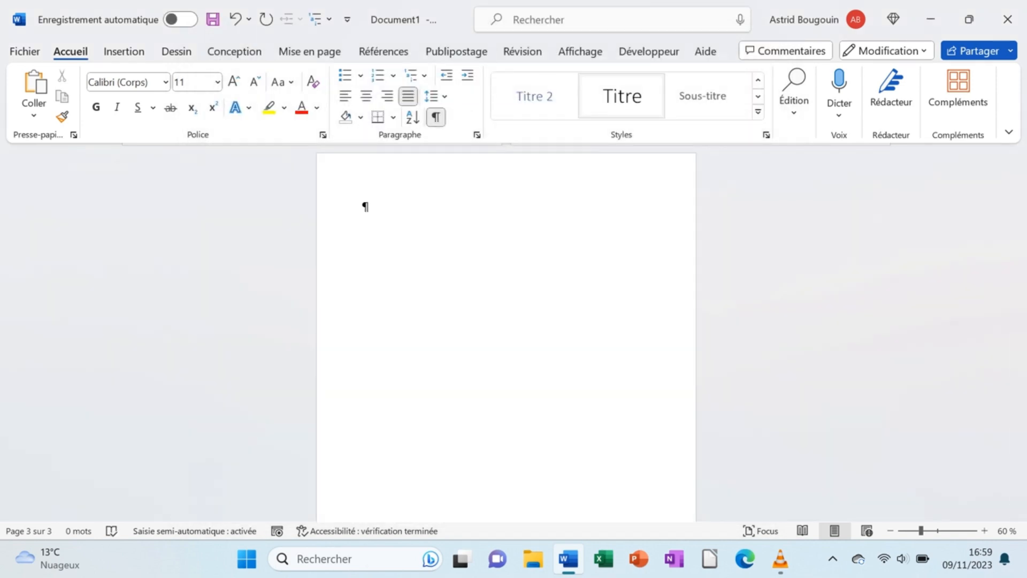
- Add the heading "Introduction" in the Titre style on page 3, followed by a new line
click(622, 96)
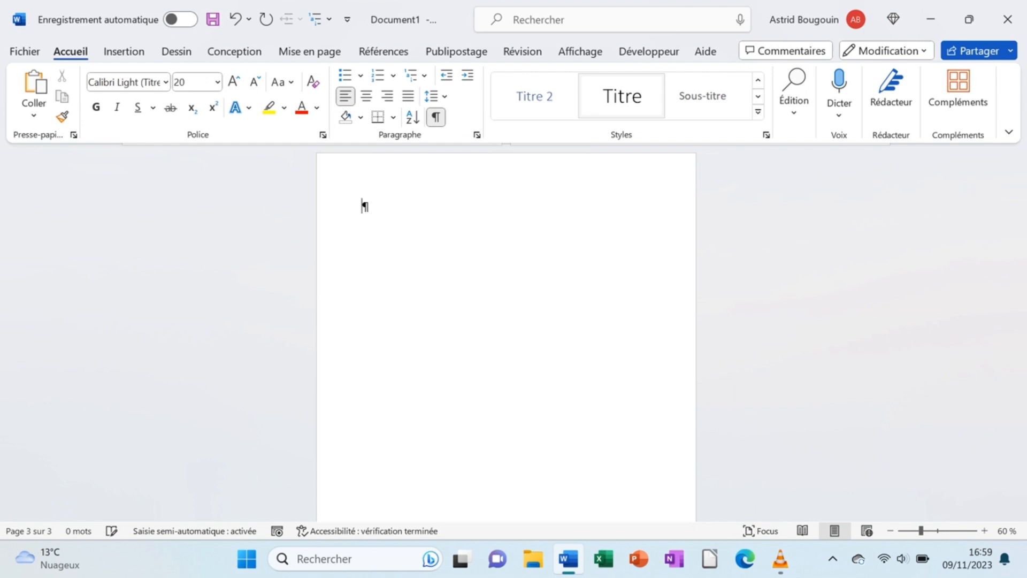
text(Intr)
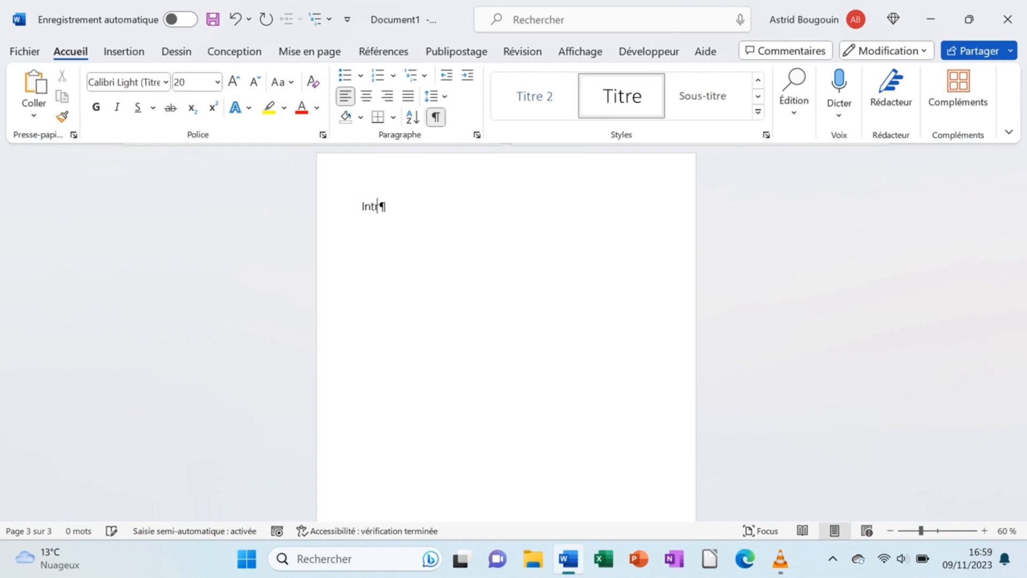
text(oduction)
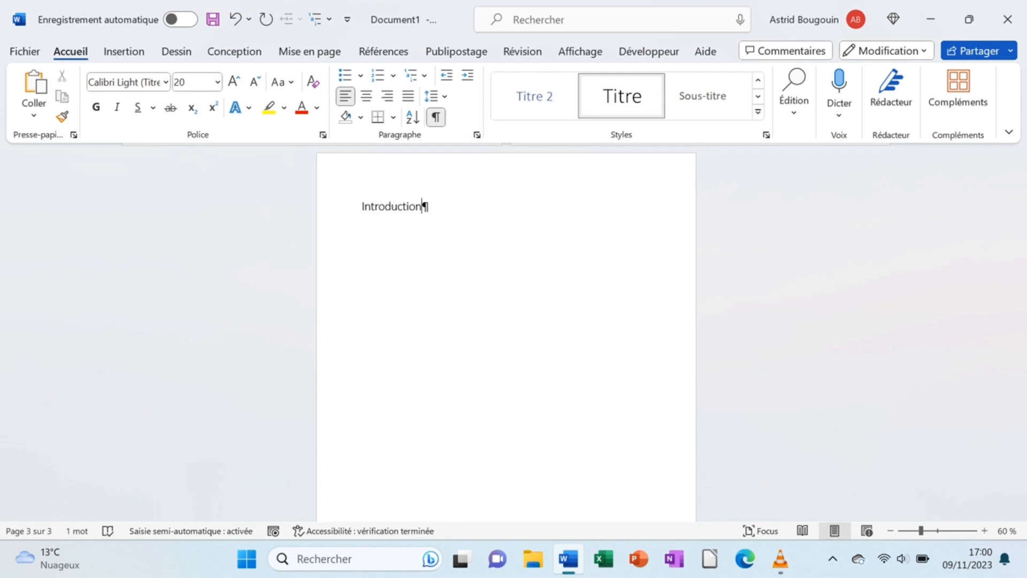
key(Return)
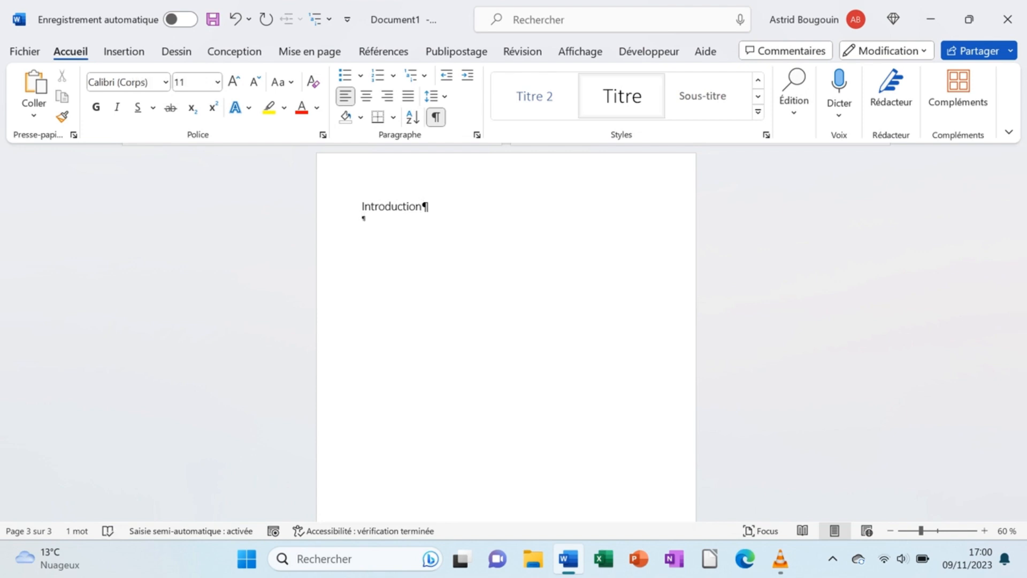
- Add the heading "PREMIERE PARTIE : LE CONTEXTE" in the Titre style below Introduction, followed by a new line
click(622, 96)
text(PREM)
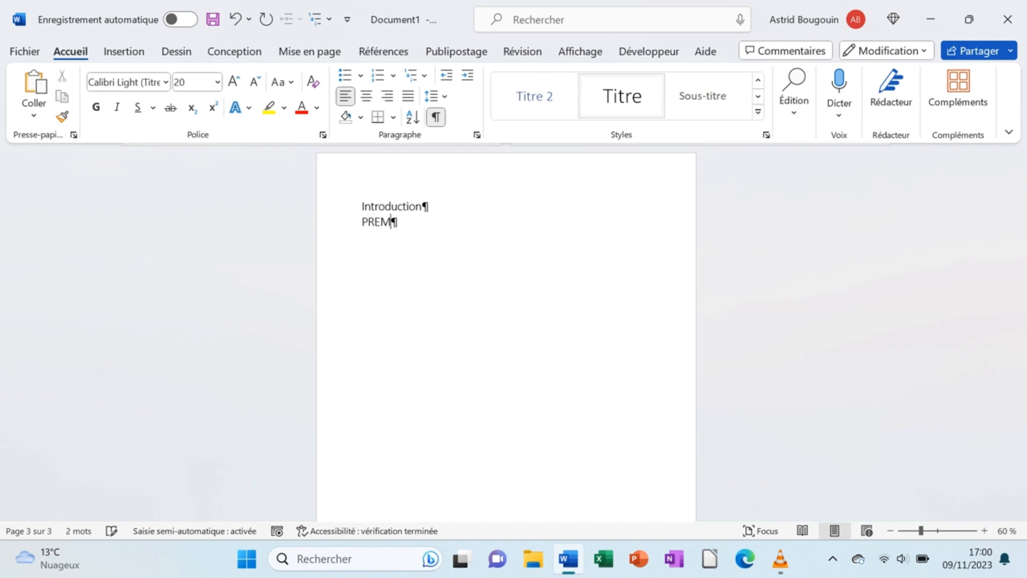
text(IERE PARTIE )
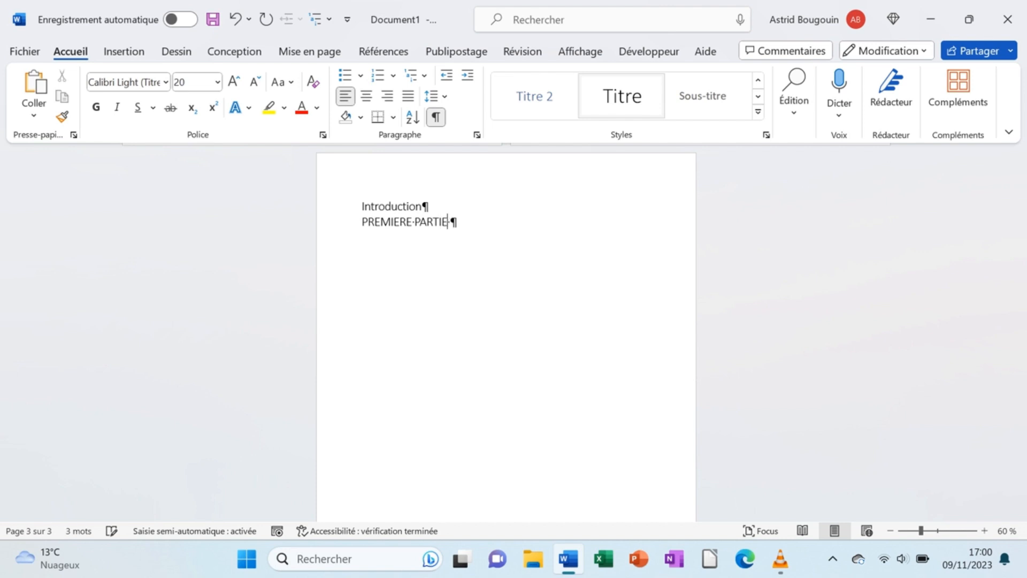
text(: LE CONTEXTE)
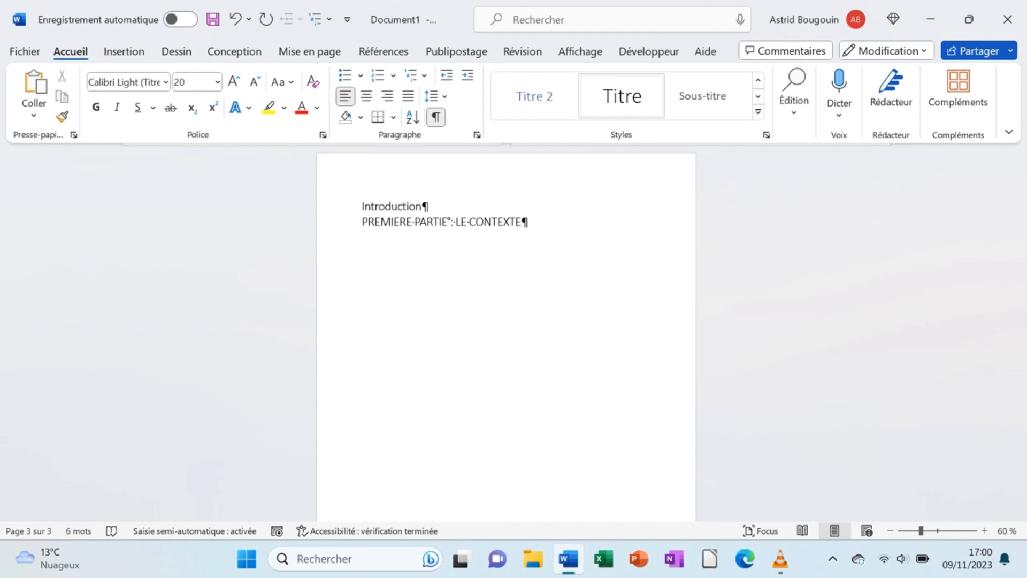
key(Return)
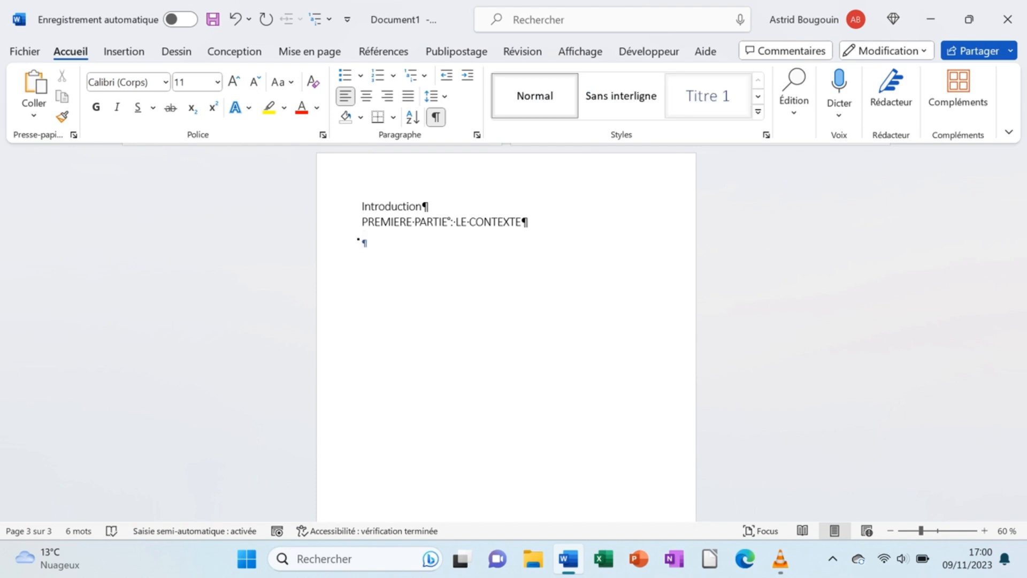
- Apply the Titre 1 style to the empty line below PREMIERE PARTIE and the multilevel list linking 1, 1.1, 1.1.1 to the heading styles
click(707, 97)
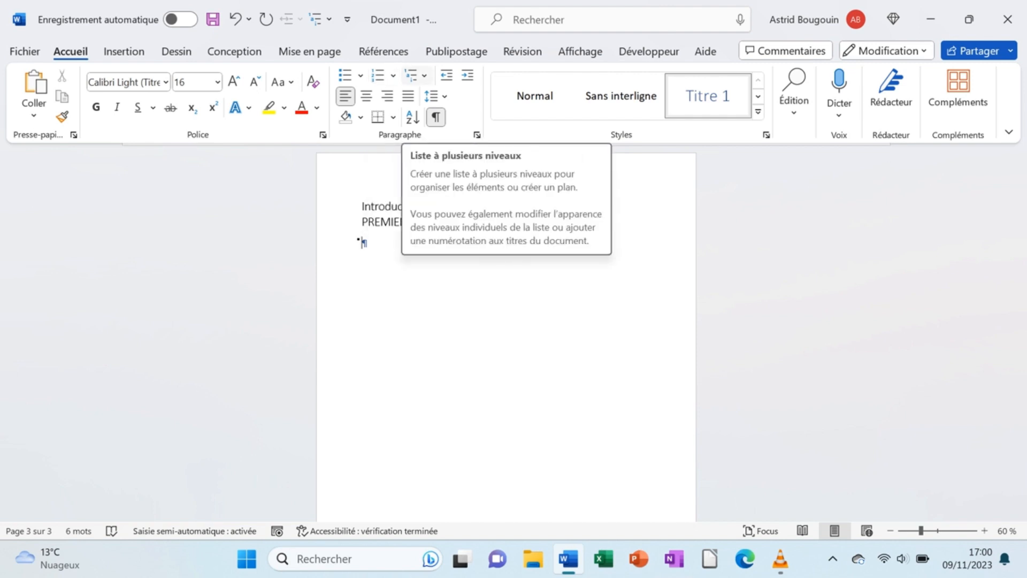
click(412, 76)
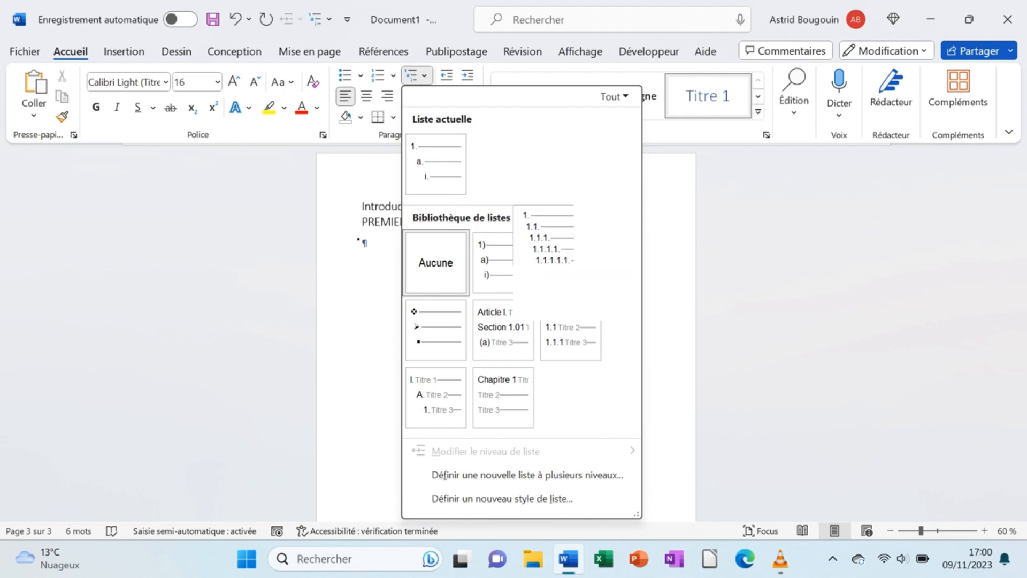
mouse_move(571, 330)
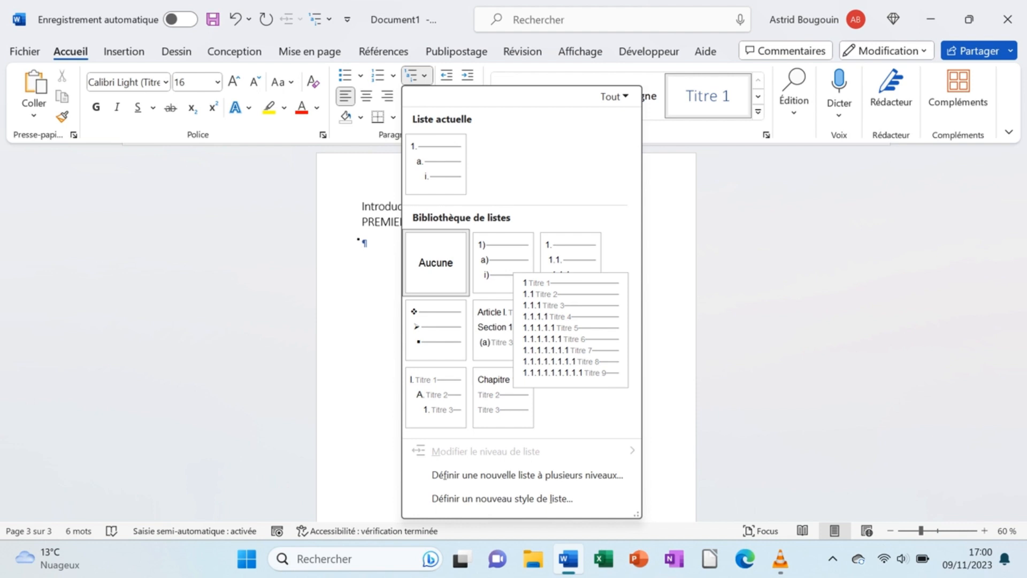
click(568, 257)
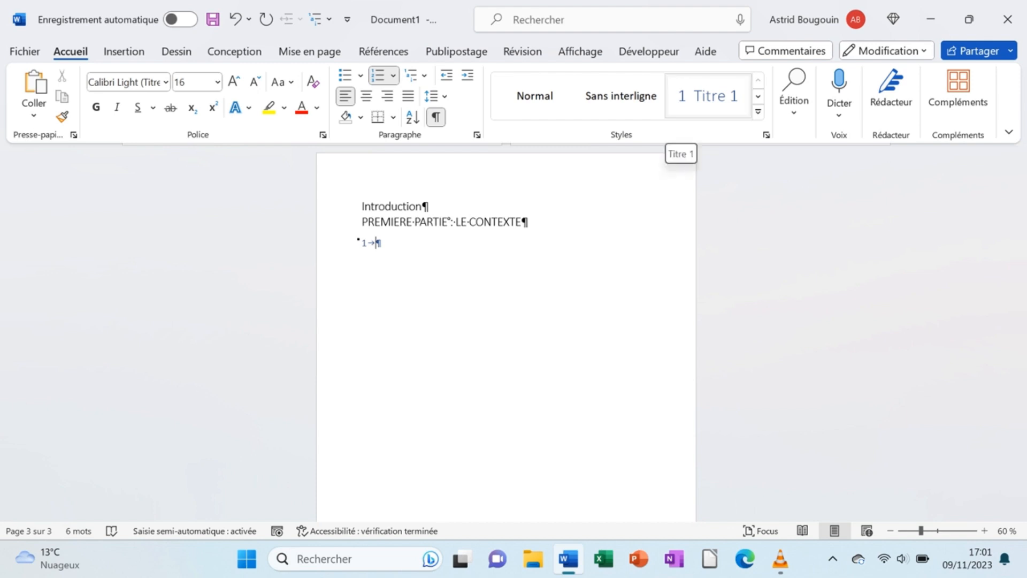
- Modify the Titre 1 style so that its numbering uses the Roman numeral format I., II., III
right_click(703, 97)
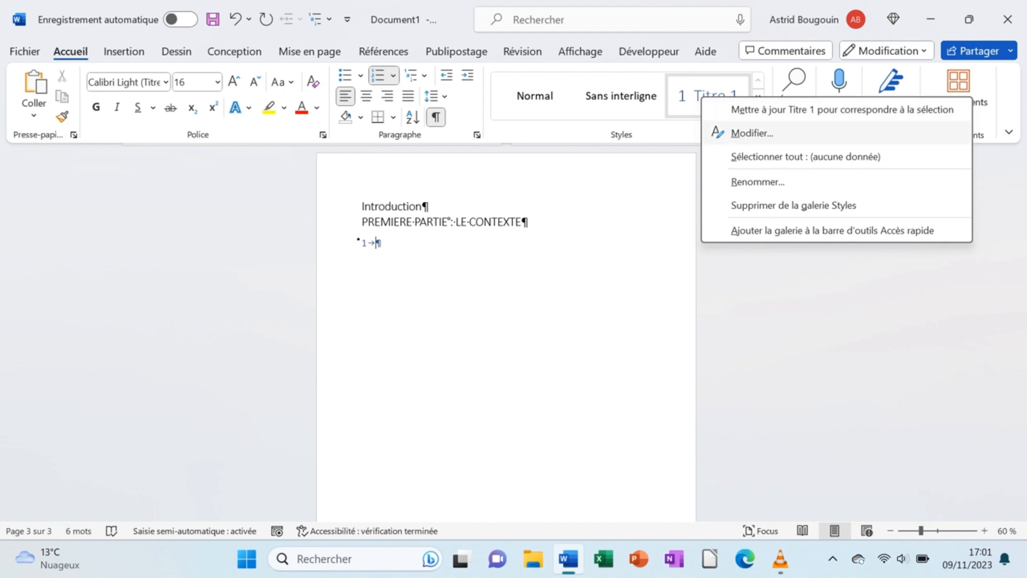
click(751, 133)
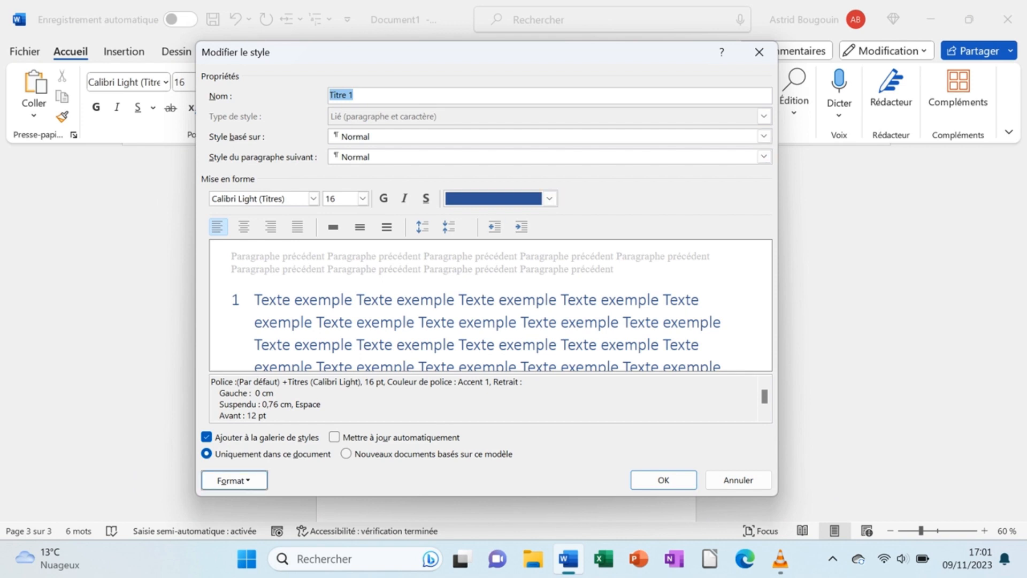
click(234, 480)
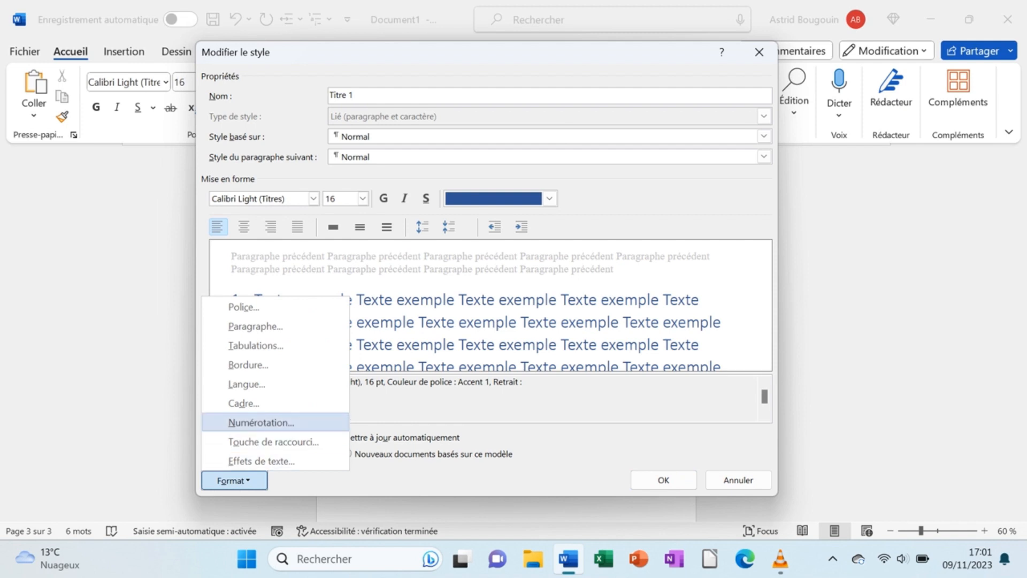
click(261, 422)
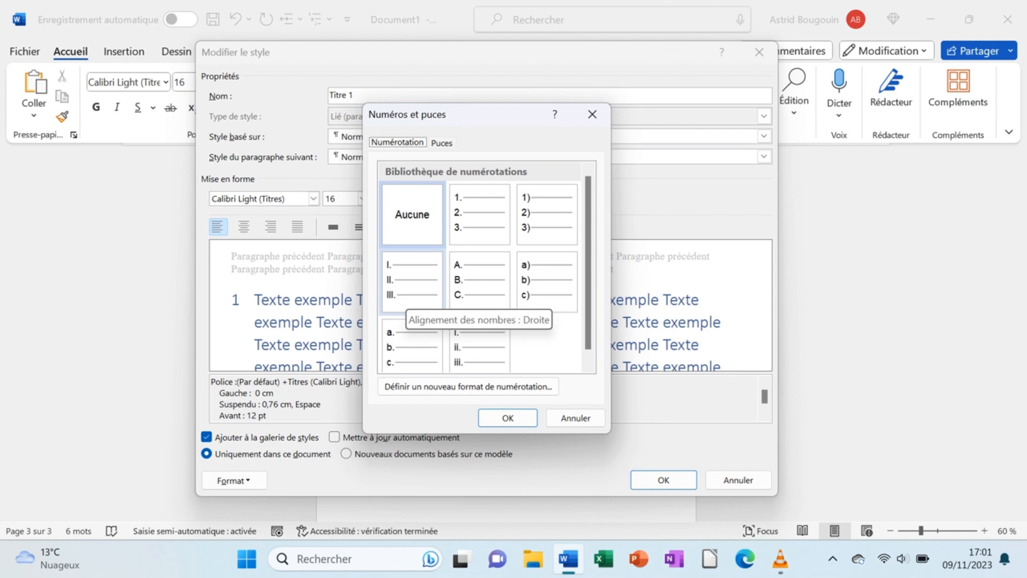
click(408, 290)
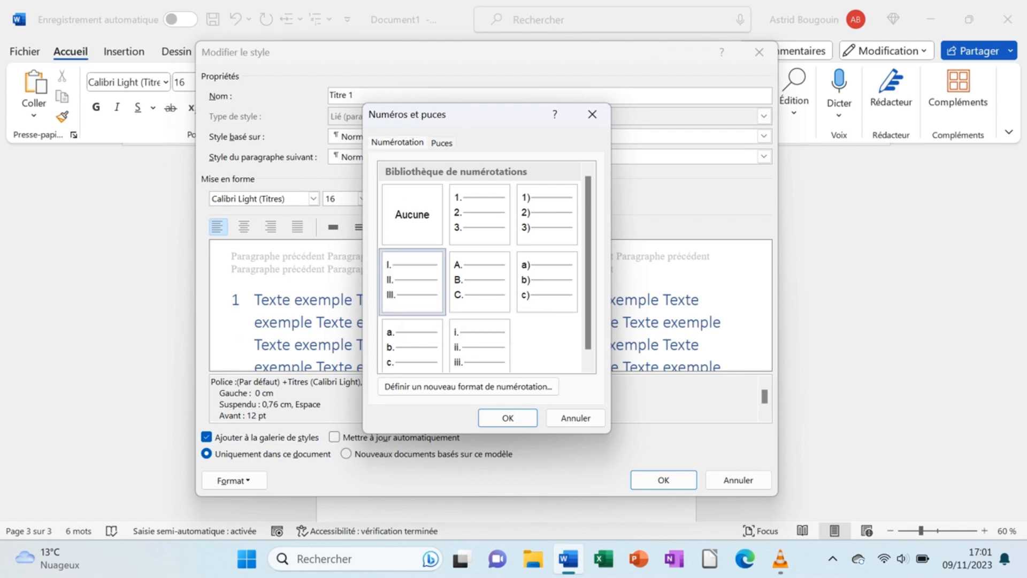
click(508, 417)
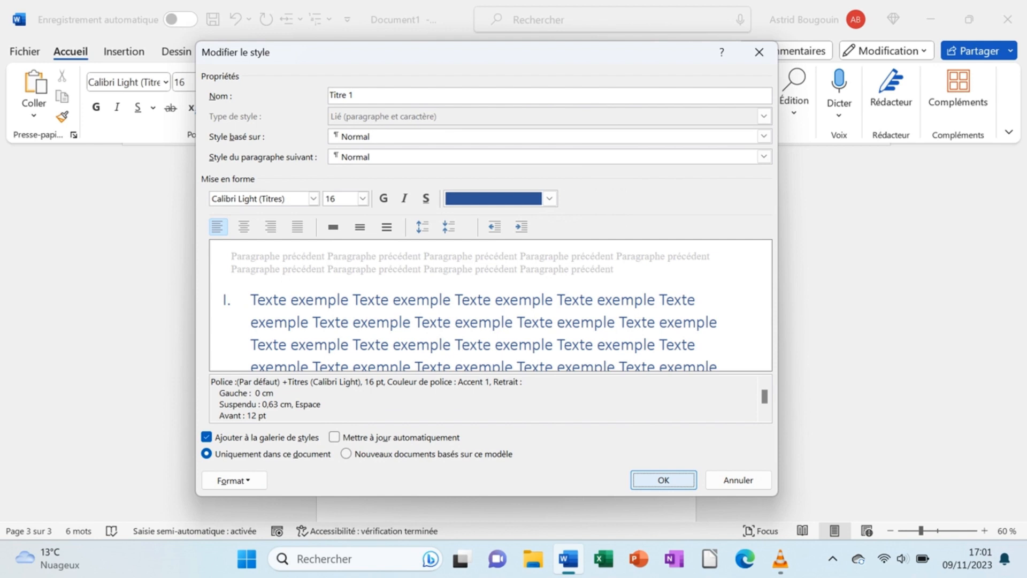
click(663, 480)
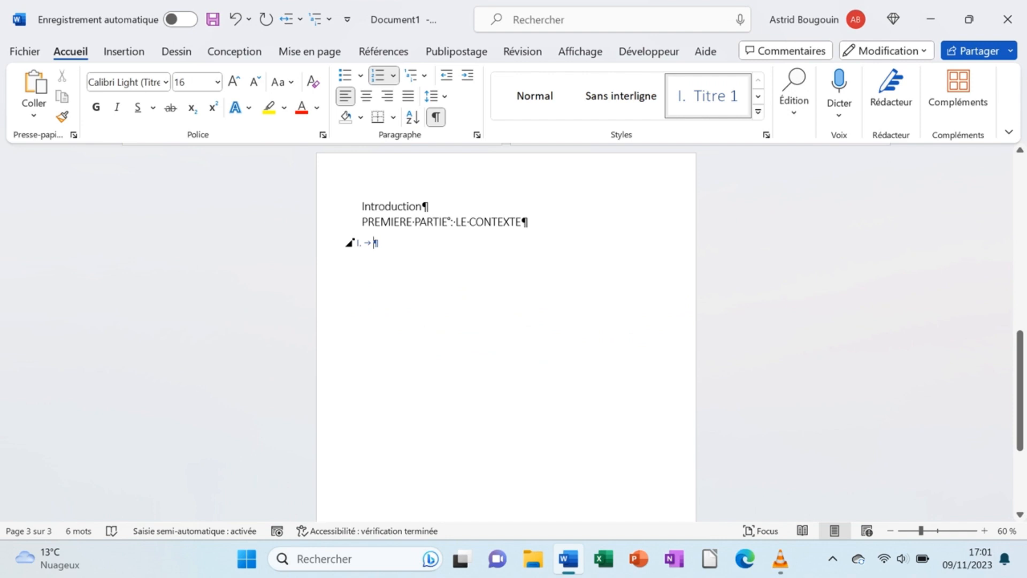
- Enter the Titre 1 heading "Le contexte externe" and start a new line below it in the Titre 2 style
text(Le)
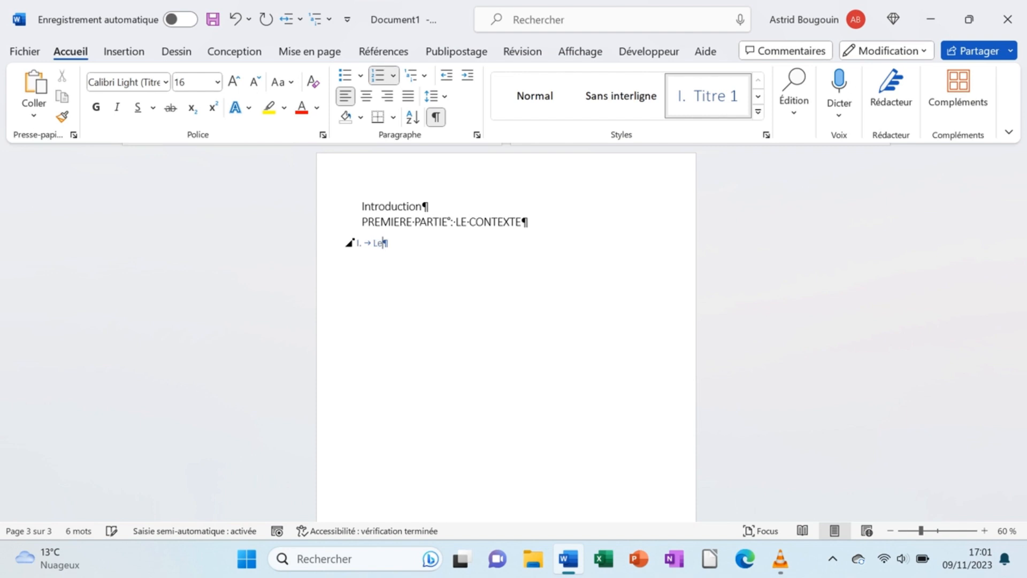
text( contexte externe)
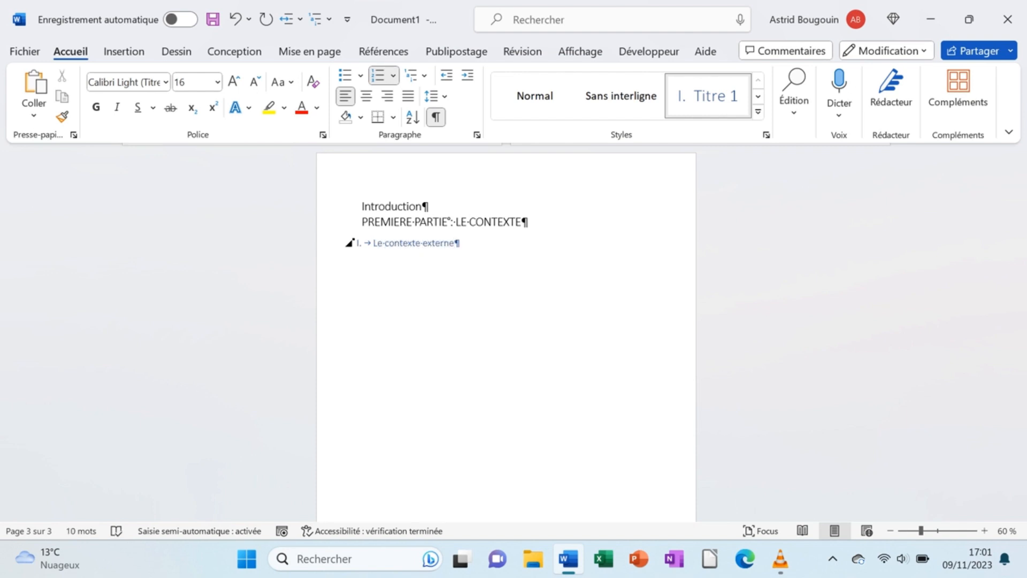
key(Return)
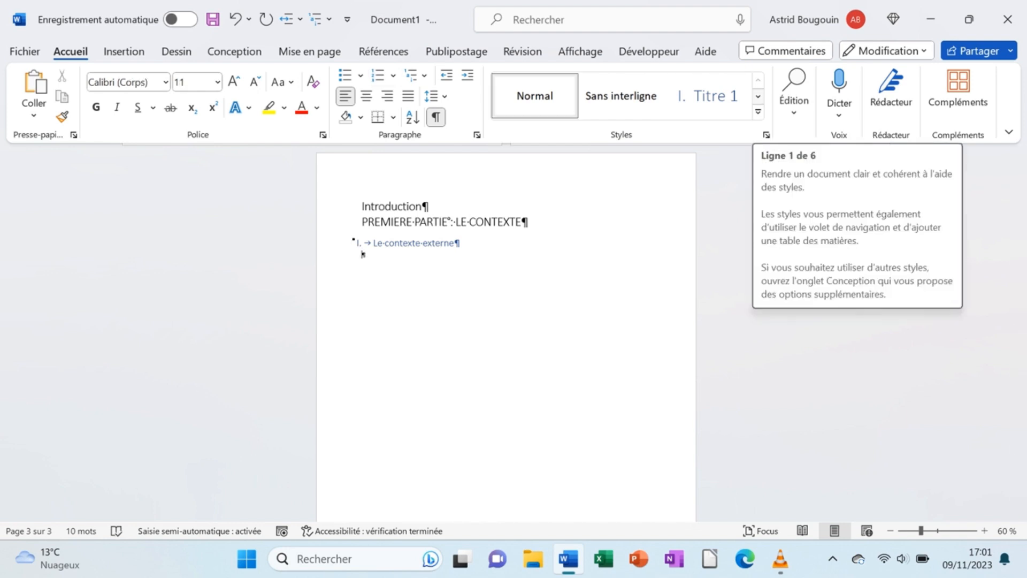
key(ctrl+alt+2)
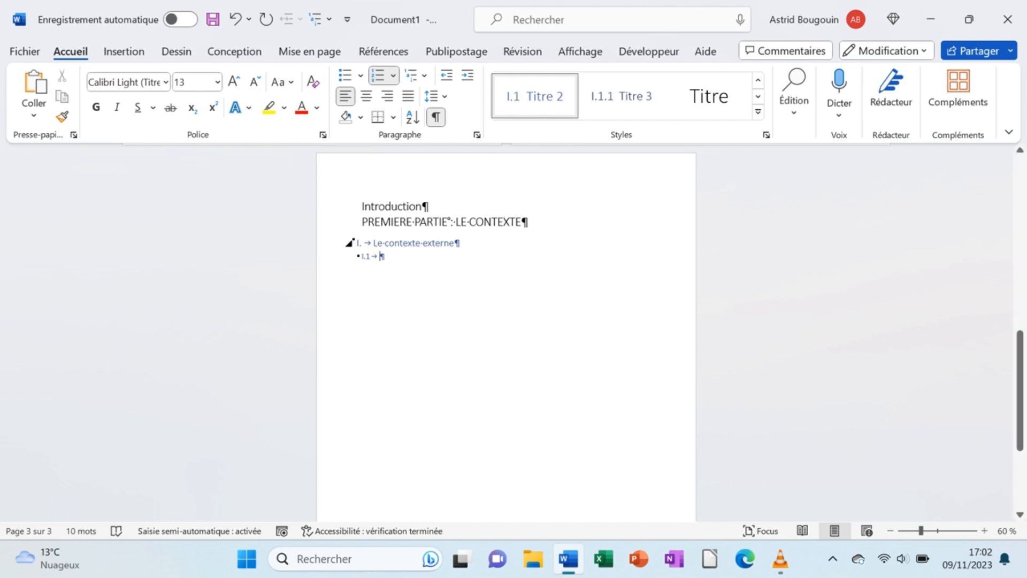
- Examine the part titles and numbered headings across the report's pages, from Introduction through to Conclusion
drag(527, 222, 361, 221)
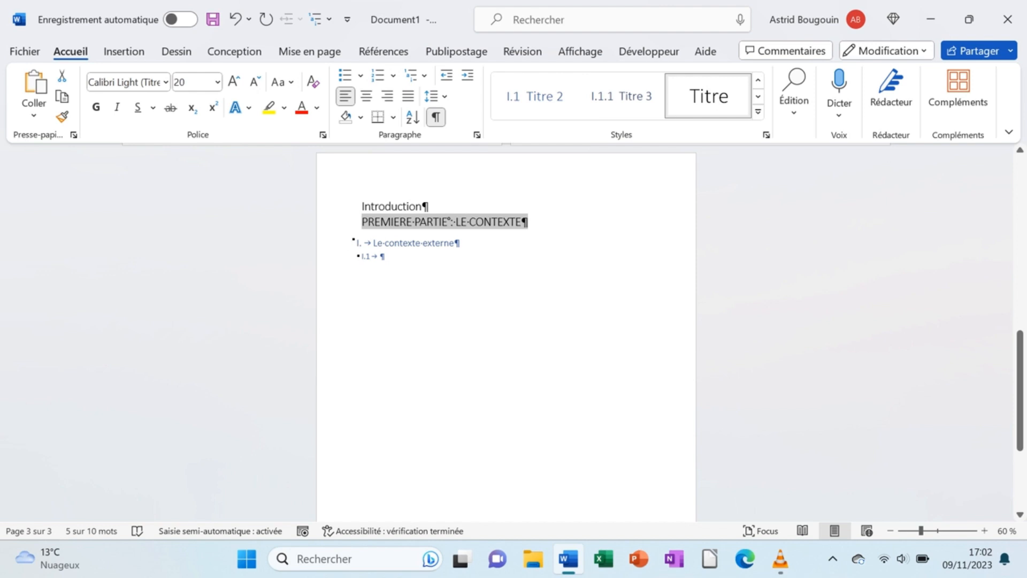
click(350, 206)
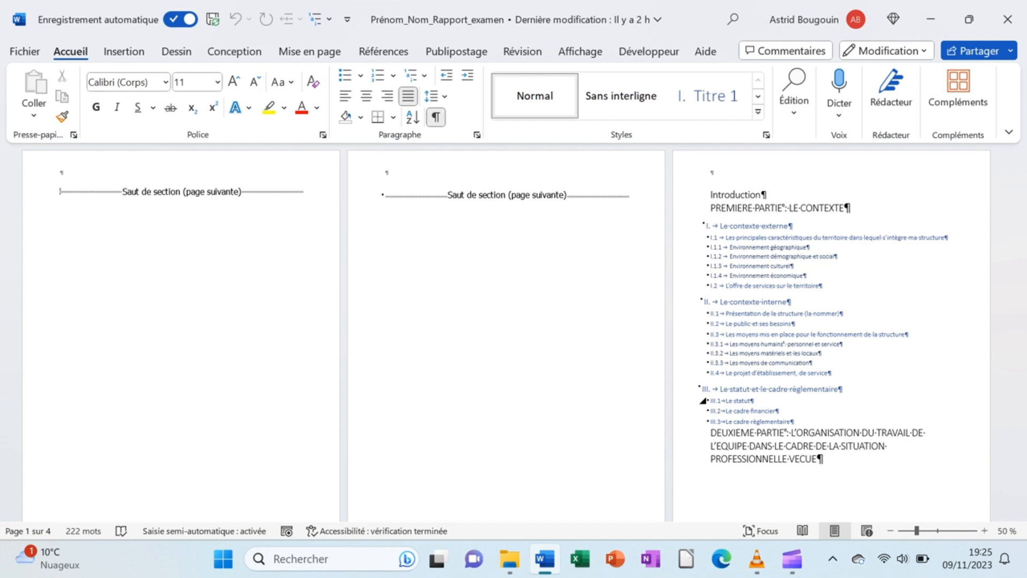
scroll(702, 400, down, 1)
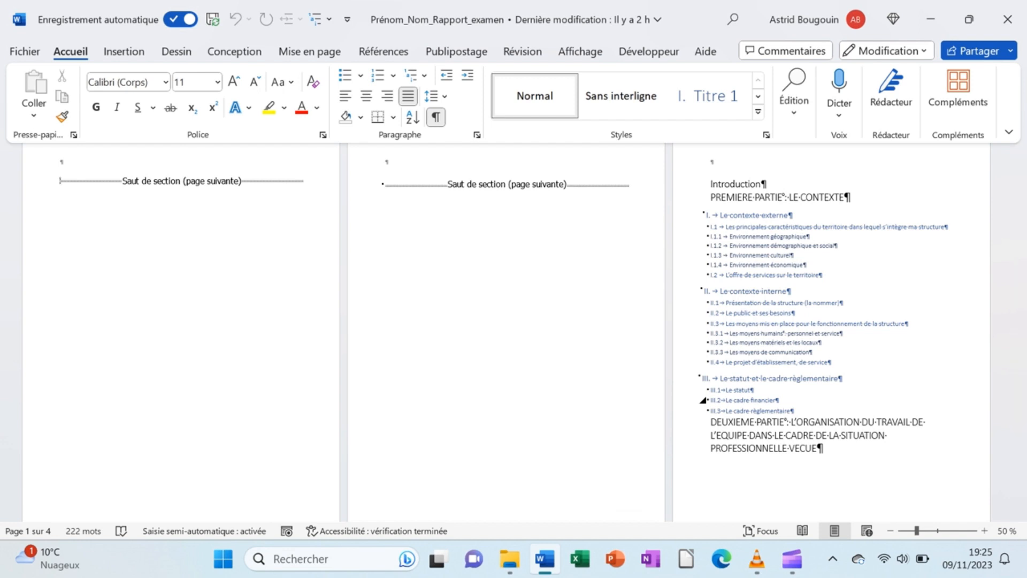
scroll(702, 401, down, 10)
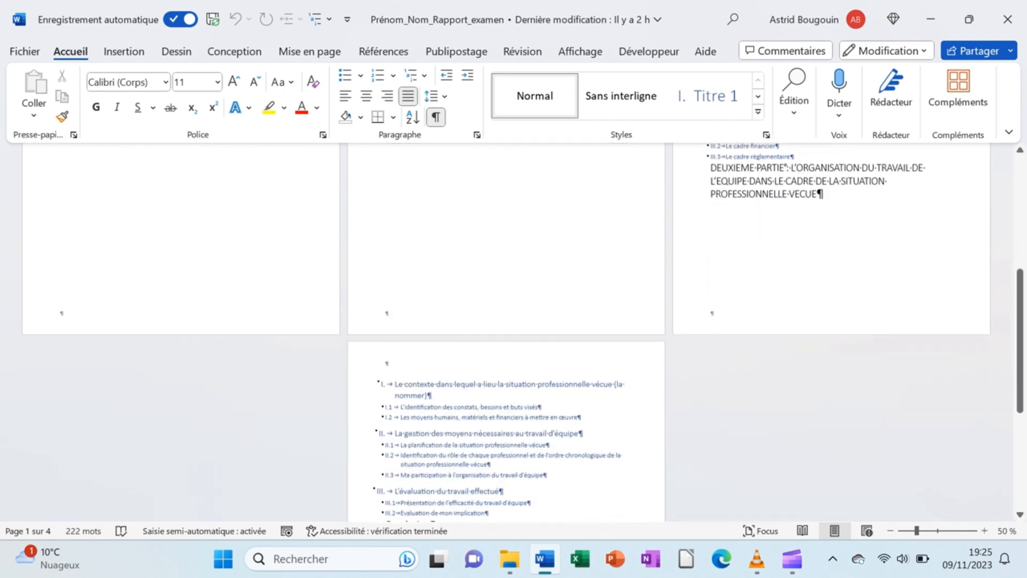
scroll(506, 332, down, 1)
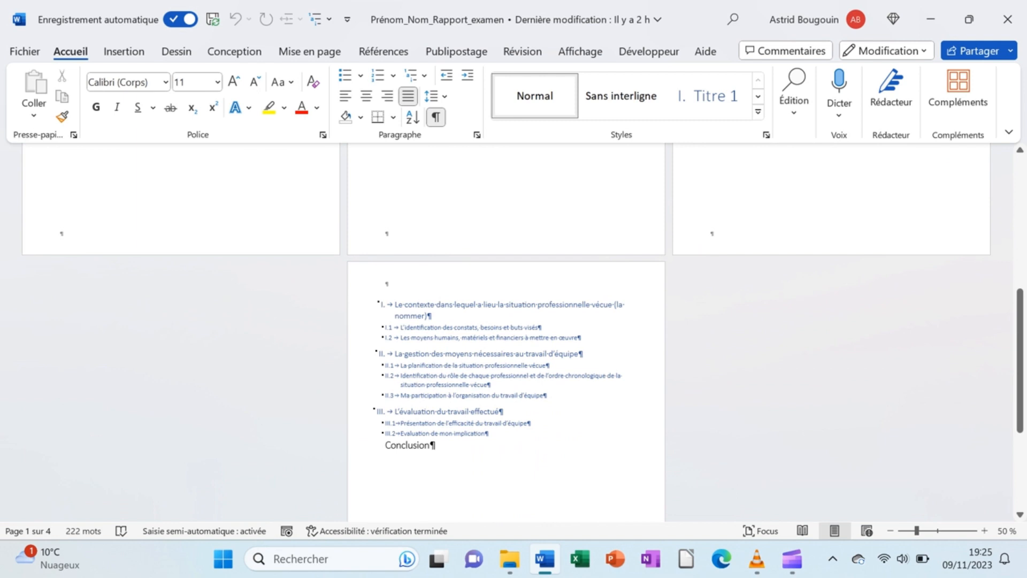
scroll(506, 332, down, 1)
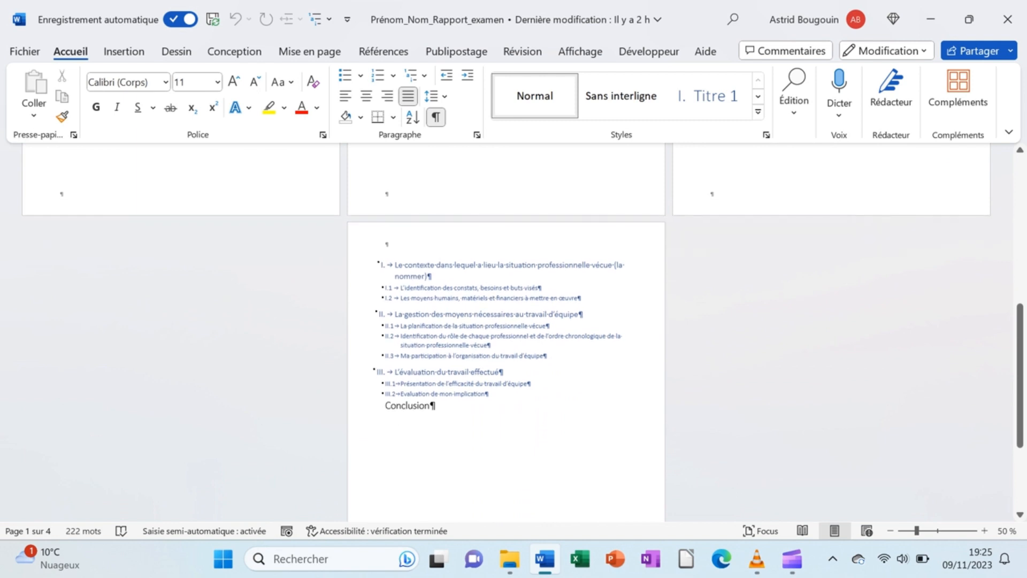
scroll(506, 332, down, 3)
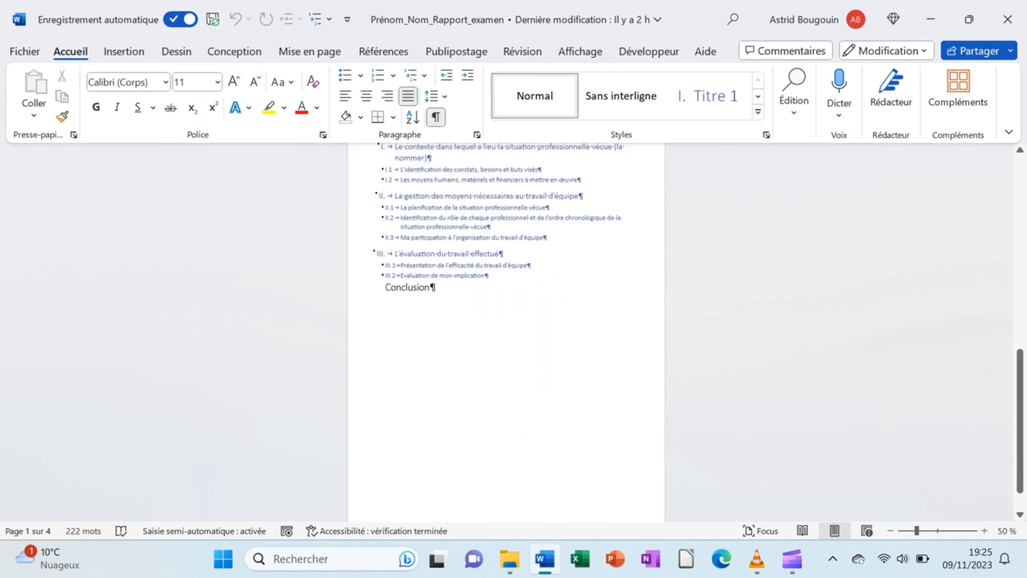
scroll(506, 332, down, 1)
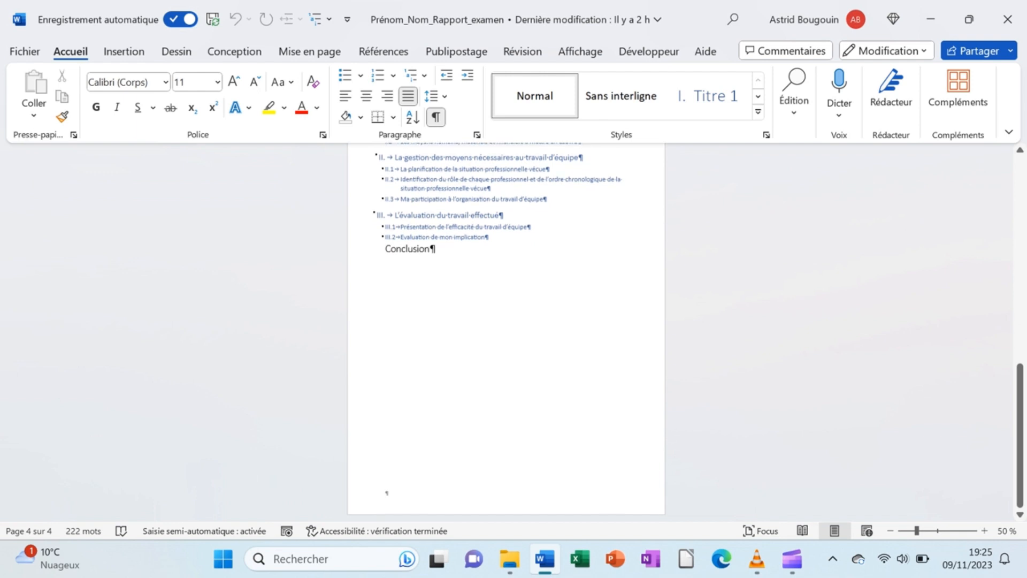
scroll(506, 332, up, 8)
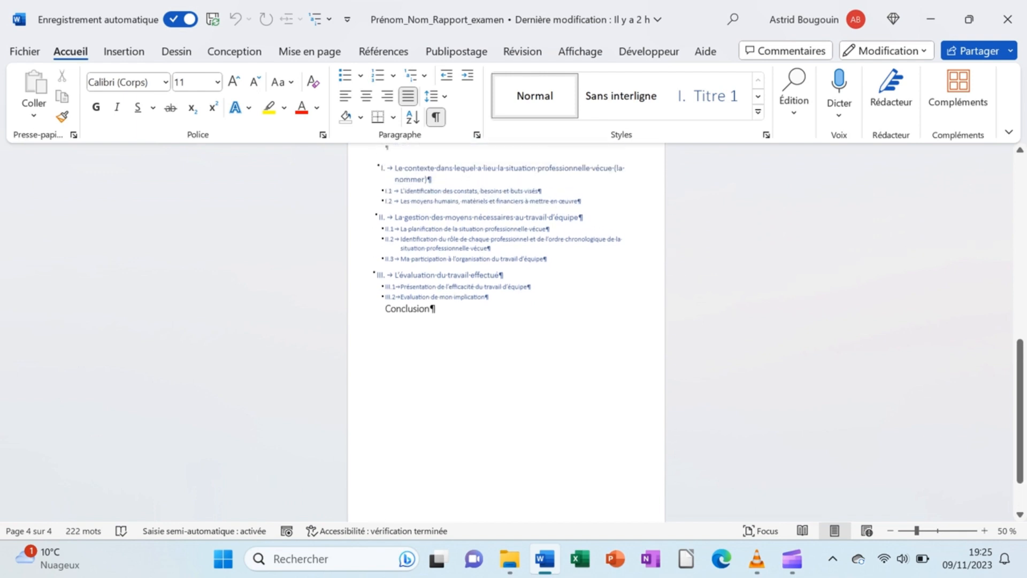
scroll(506, 332, up, 2)
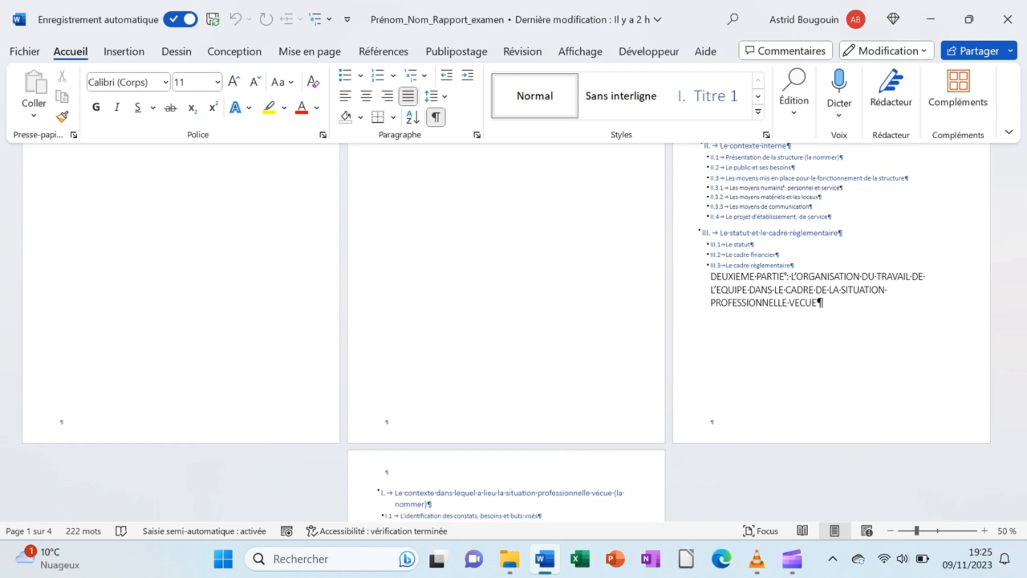
scroll(507, 332, up, 3)
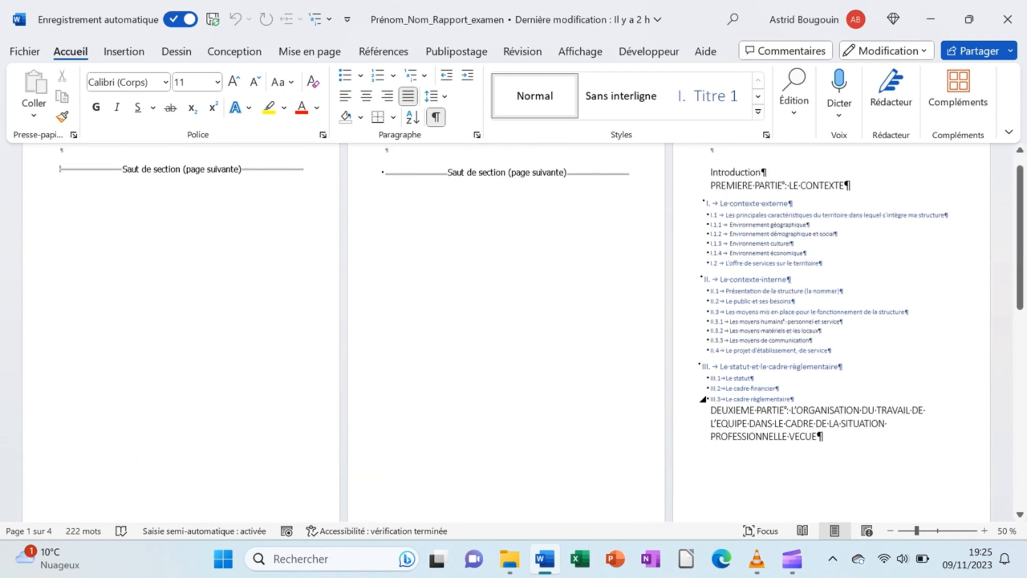
scroll(506, 332, down, 3)
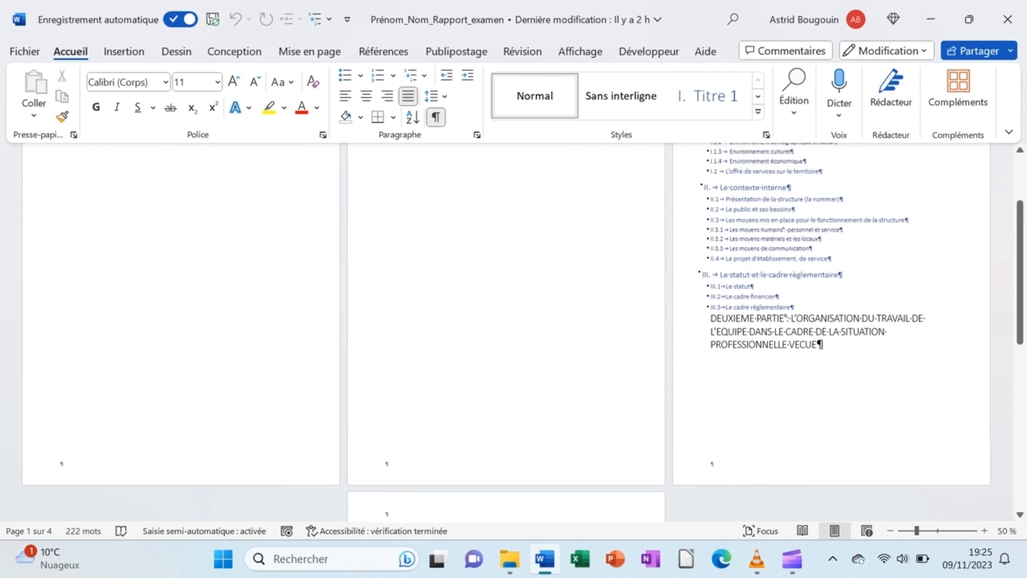
scroll(506, 332, up, 1)
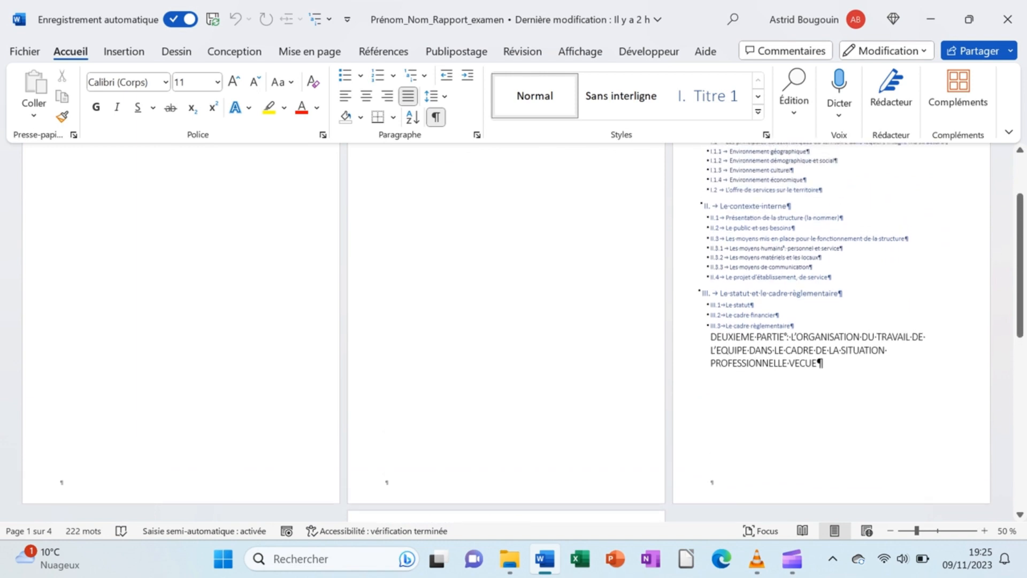
- Open the footers for editing and enable a different first page (Première page différente) for section 1
double_click(715, 482)
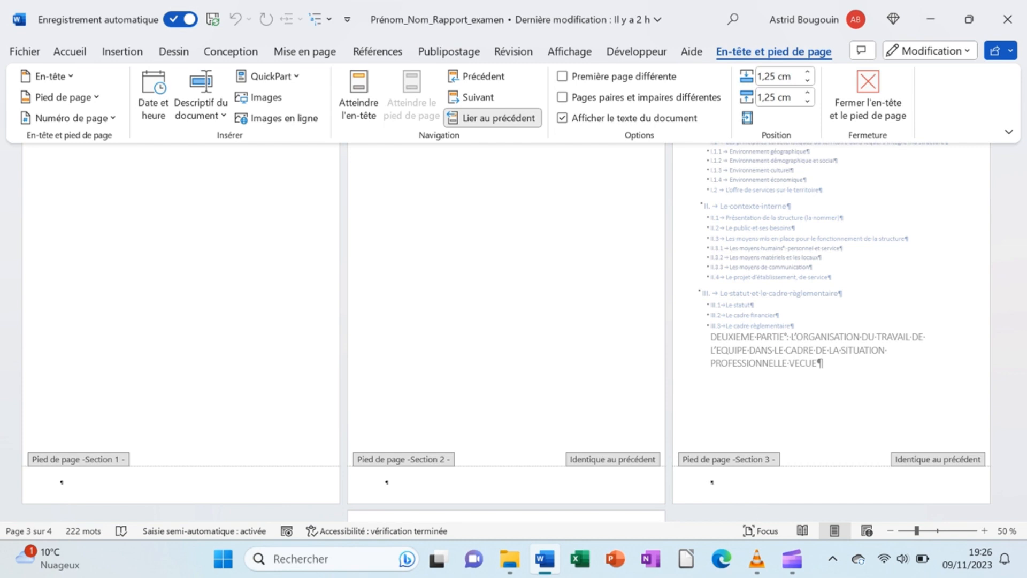
scroll(514, 332, down, 3)
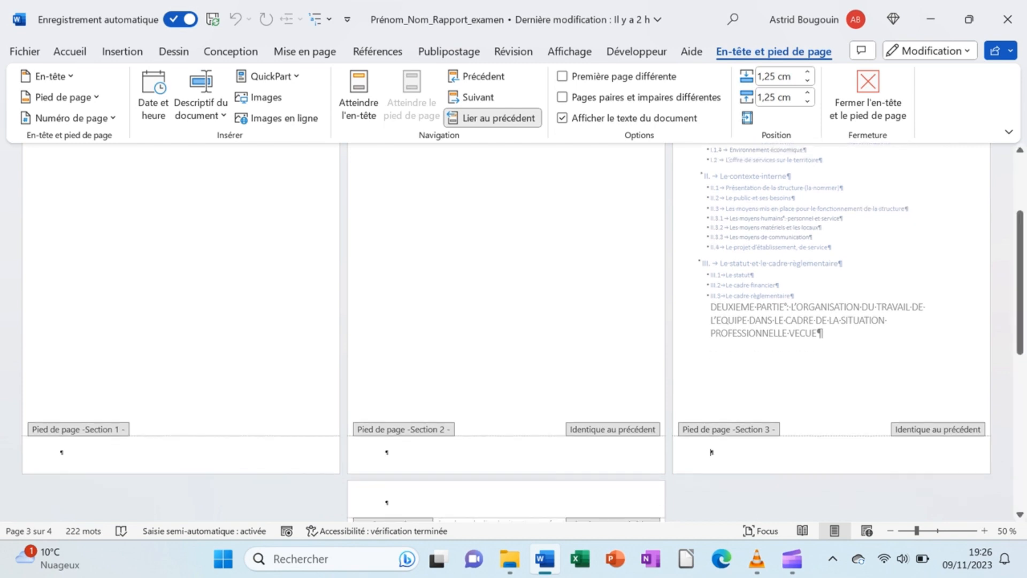
scroll(514, 331, up, 3)
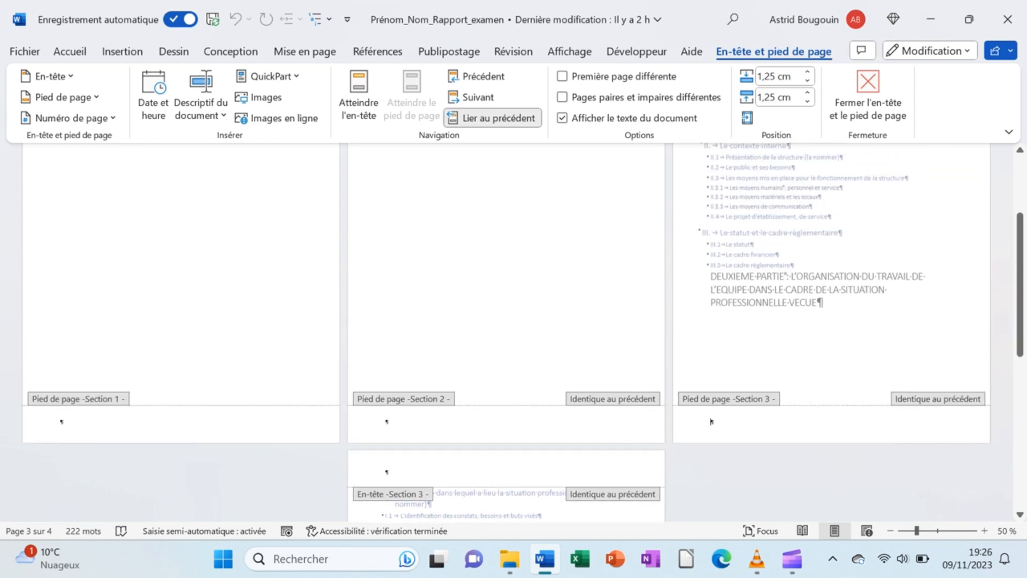
scroll(513, 332, up, 1)
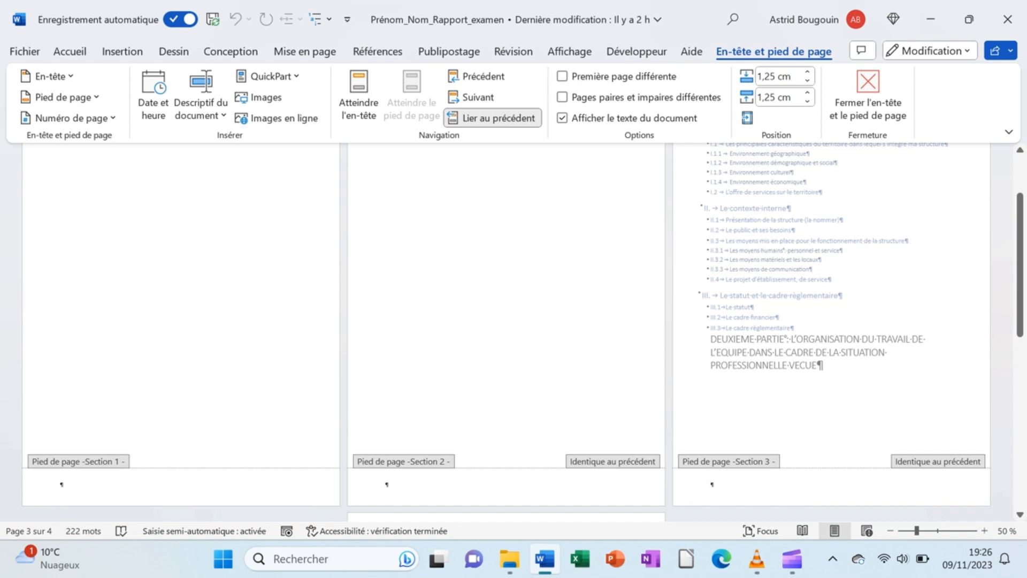
click(61, 484)
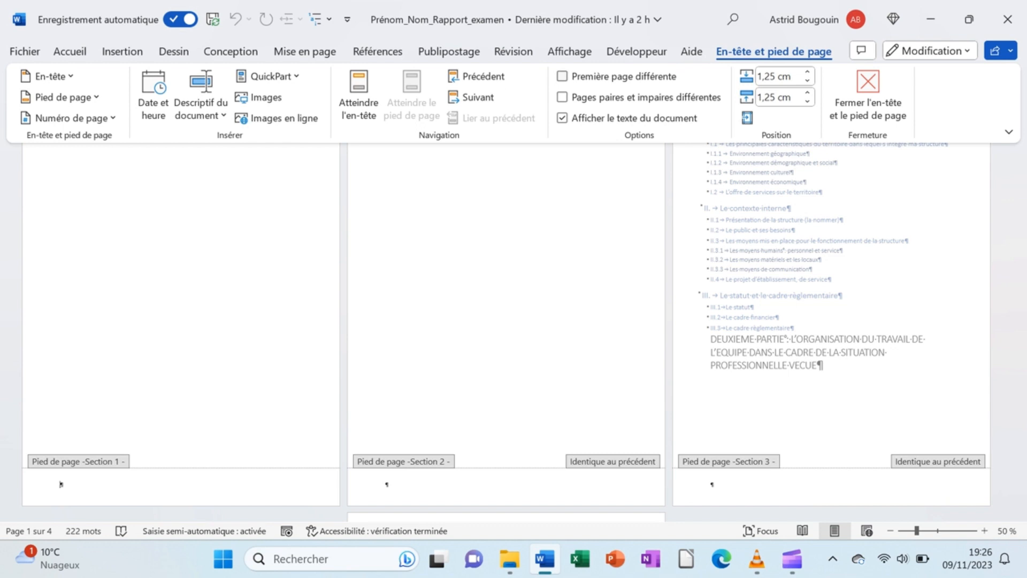
click(562, 76)
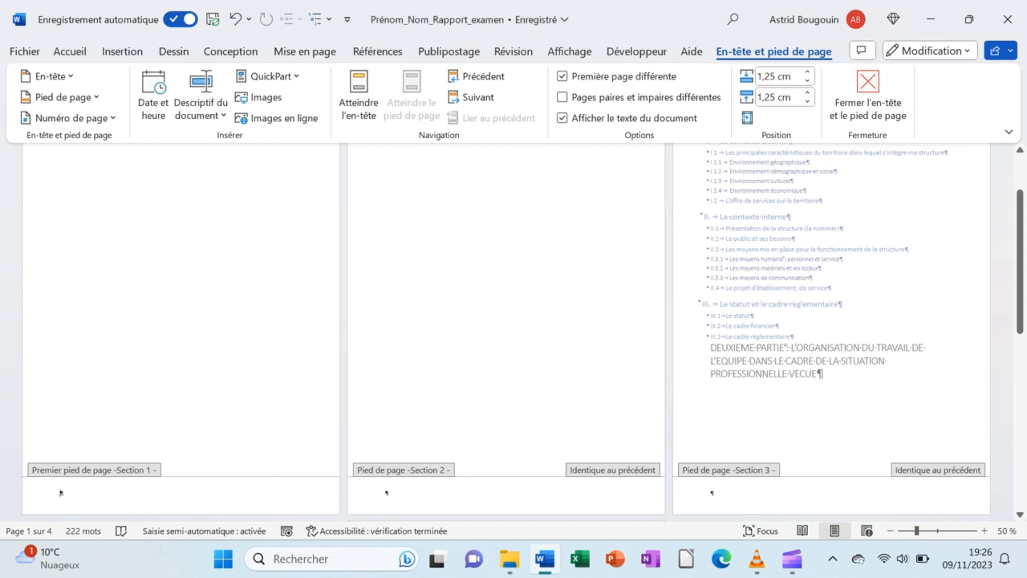
- Unlink the footers of section 2 and section 3 from their previous sections
click(386, 492)
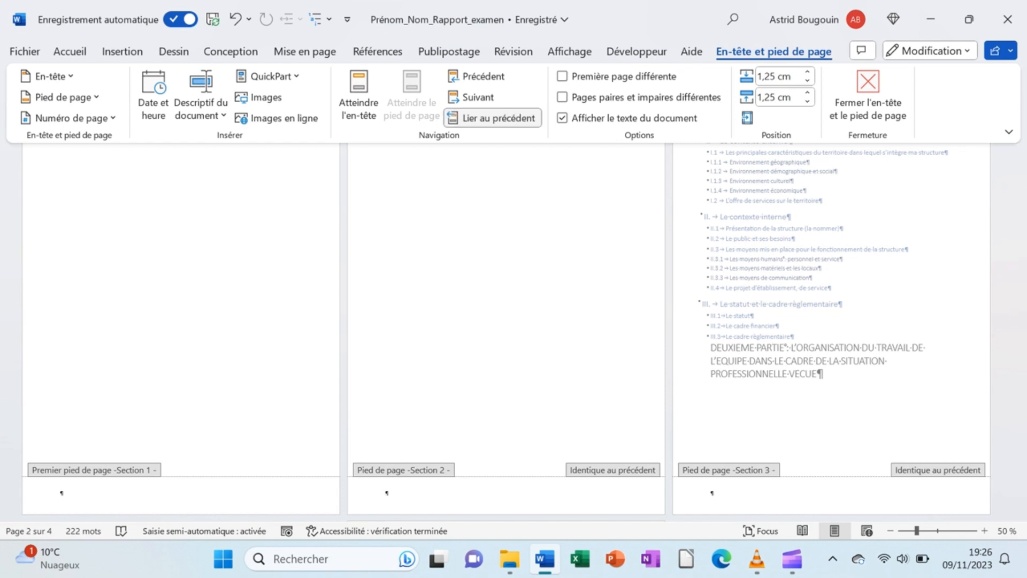
click(492, 118)
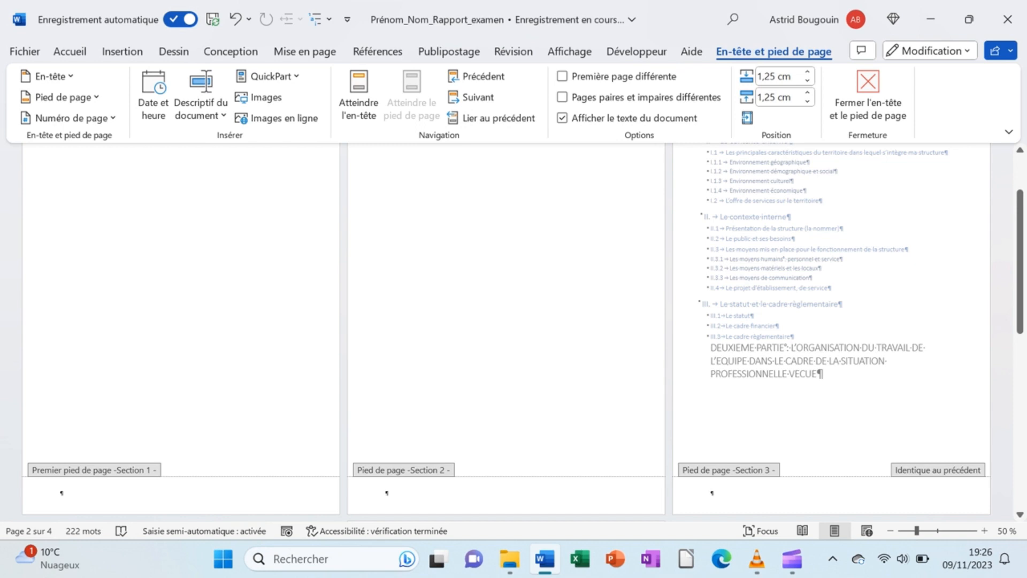
click(712, 492)
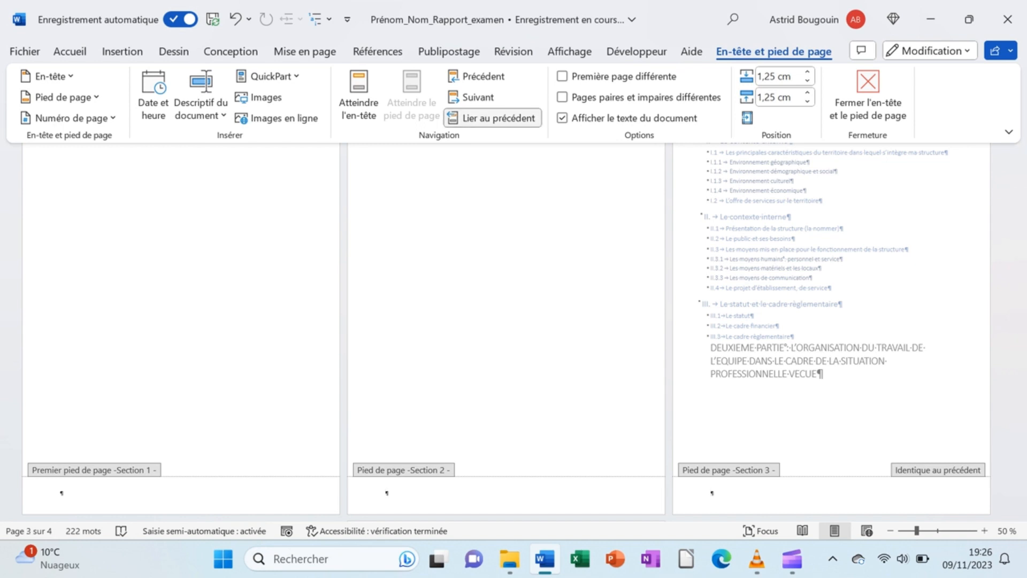
click(493, 118)
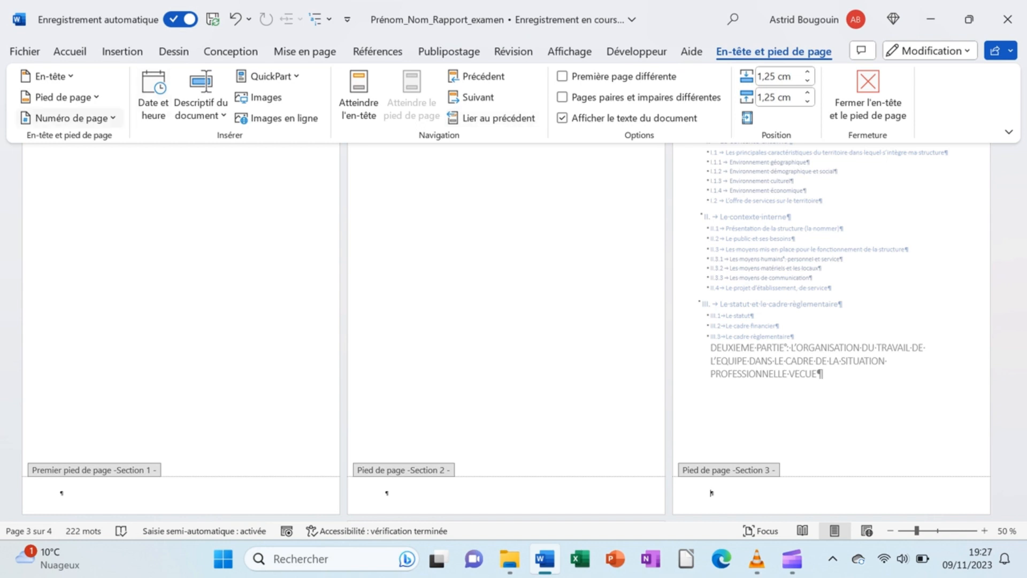
- Set section 3's page number format to 1, 2, 3, … with numbering starting at 1
click(69, 118)
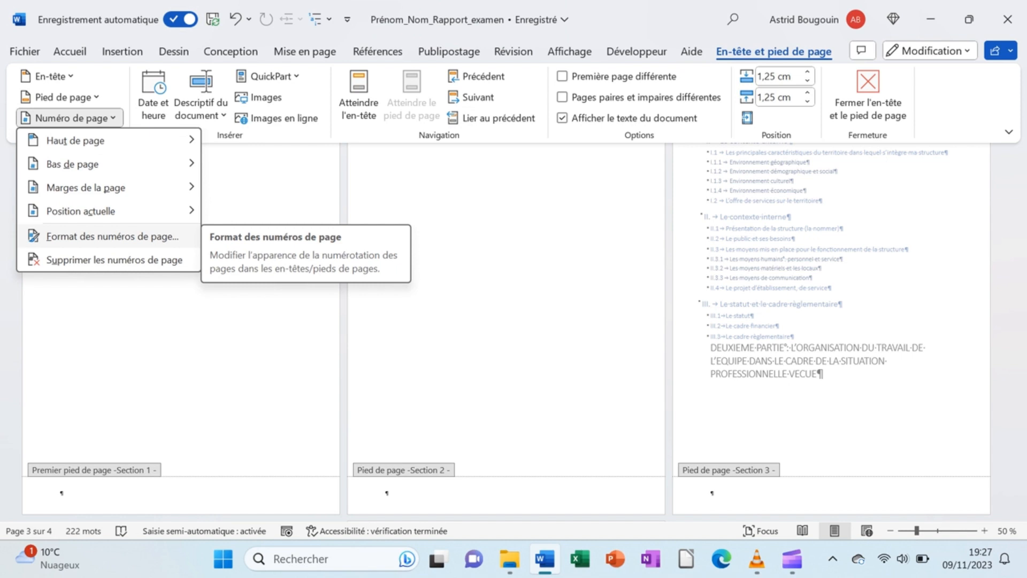
click(112, 236)
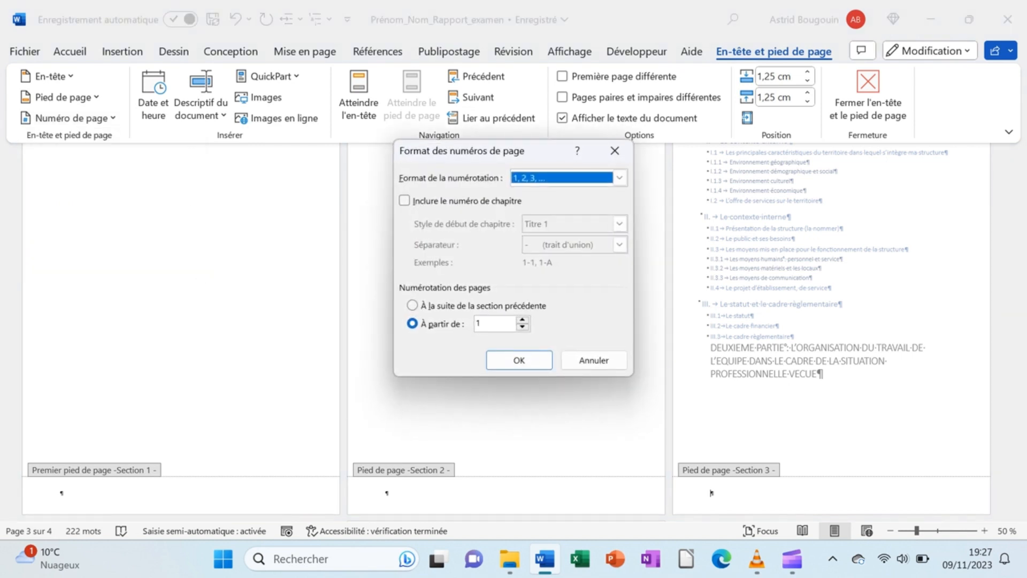
click(412, 323)
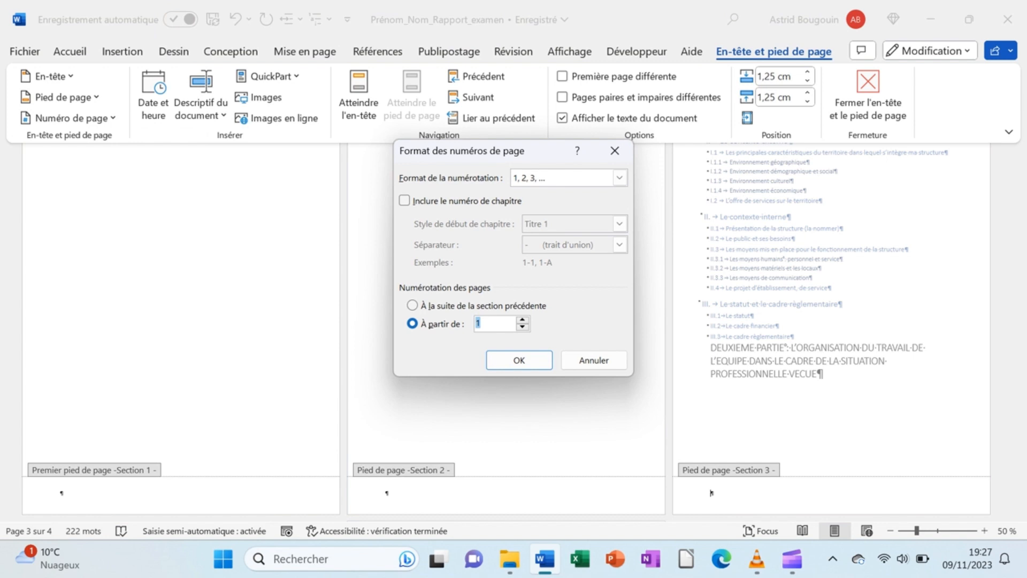
click(519, 359)
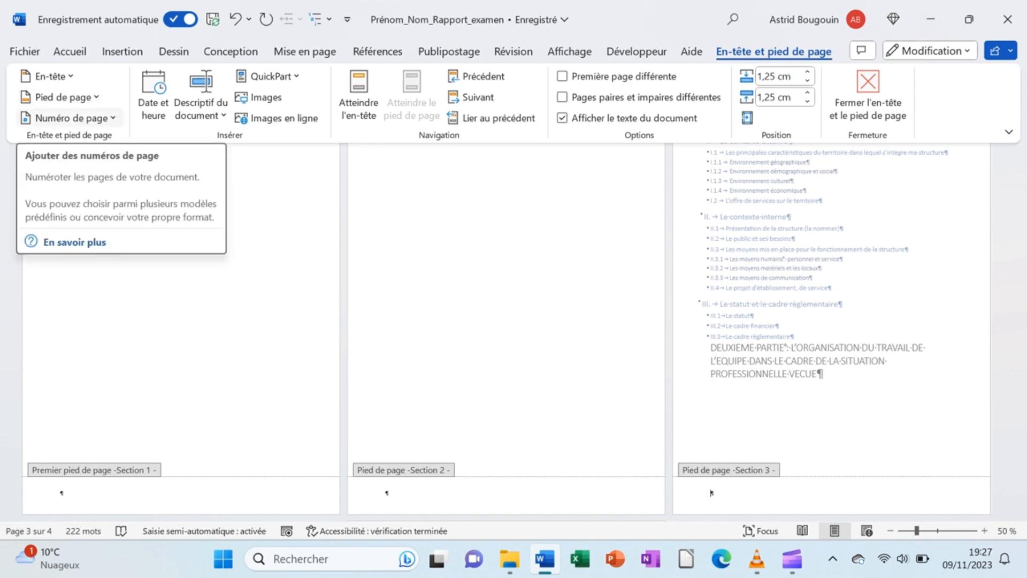
- Insert a centred bottom-of-page number (Numéro normal 2) in the section 3 footer
click(69, 118)
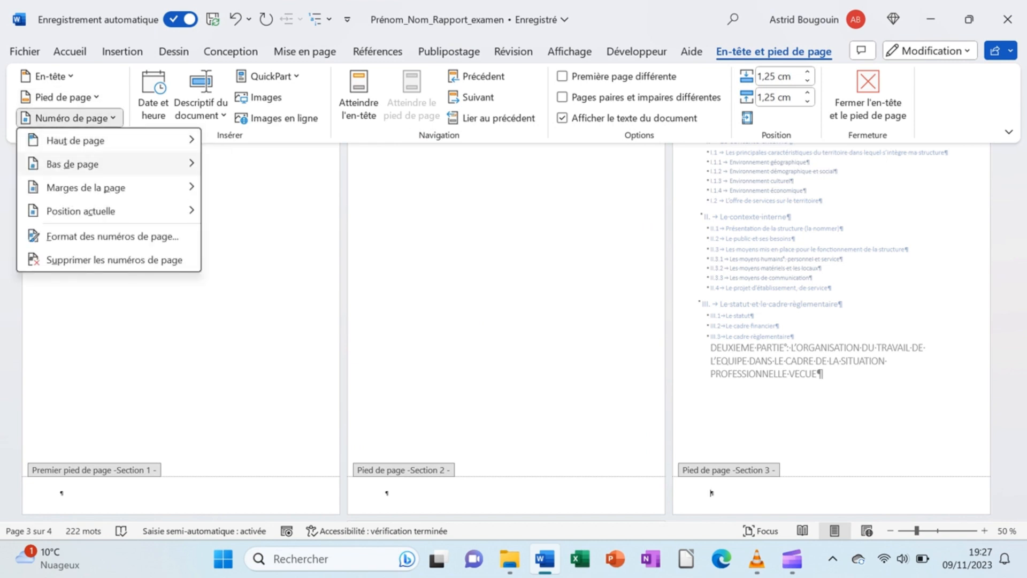
mouse_move(107, 164)
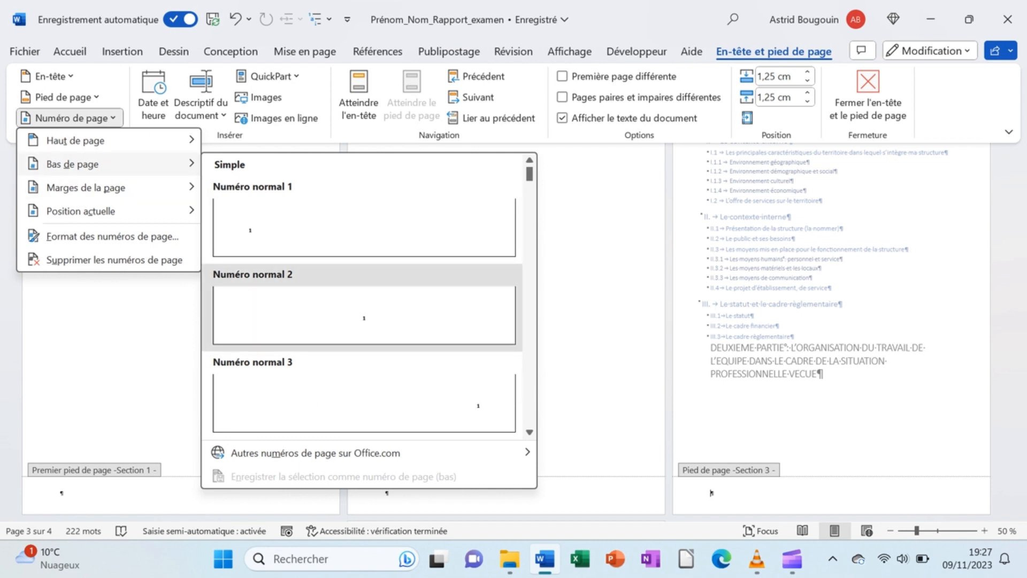
click(321, 316)
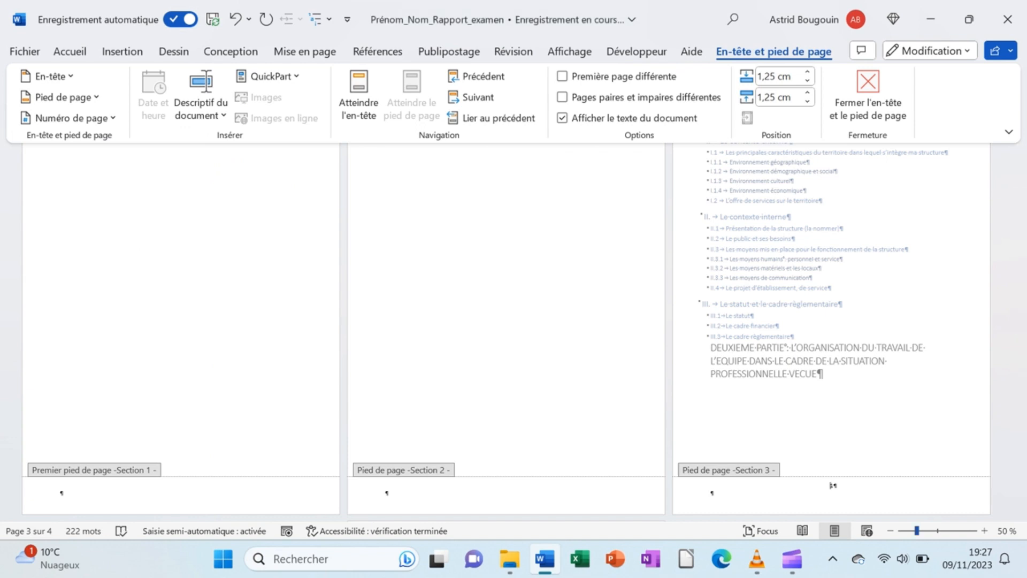
- Delete the empty paragraph below the page number in the section 3 footer
click(984, 531)
click(985, 531)
click(984, 530)
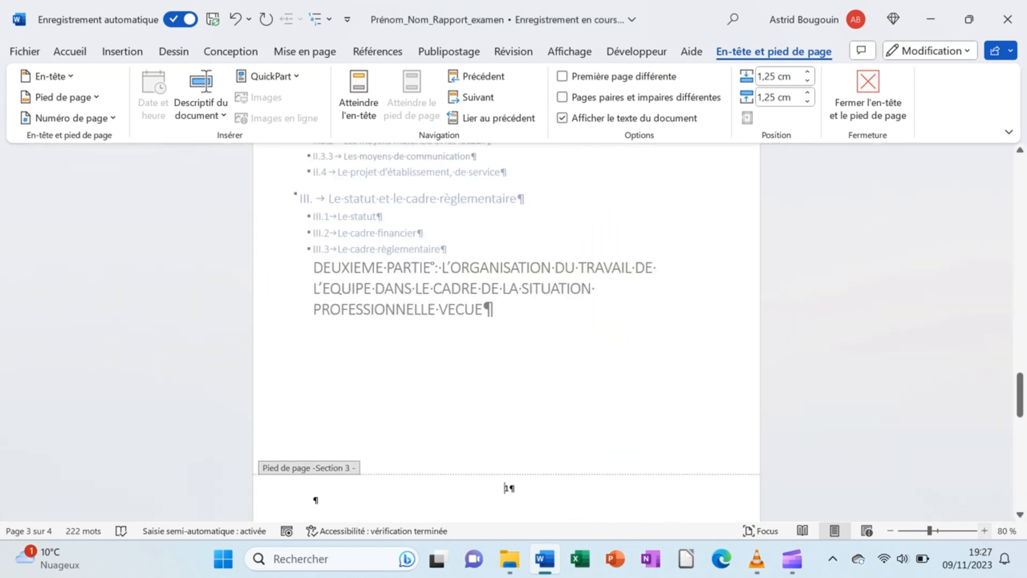
scroll(506, 321, down, 3)
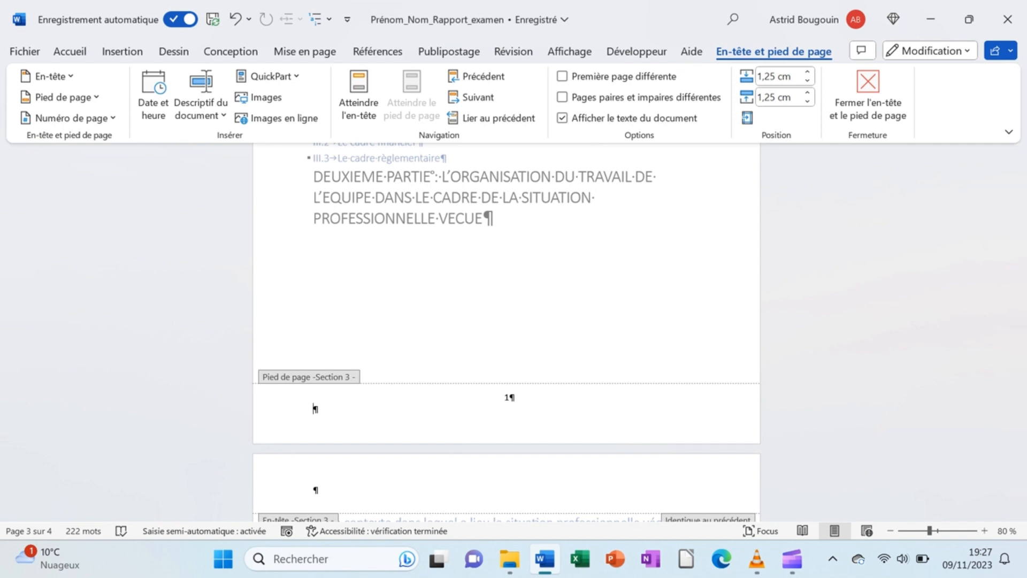
key(BackSpace)
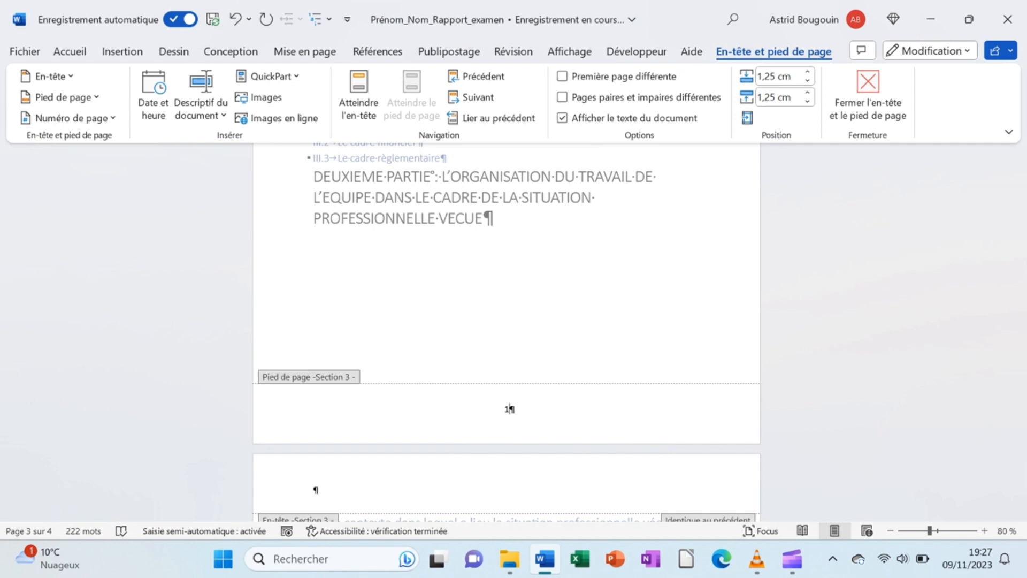
- Examine the footers across all pages to check which sections carry page numbers
click(890, 531)
click(890, 531)
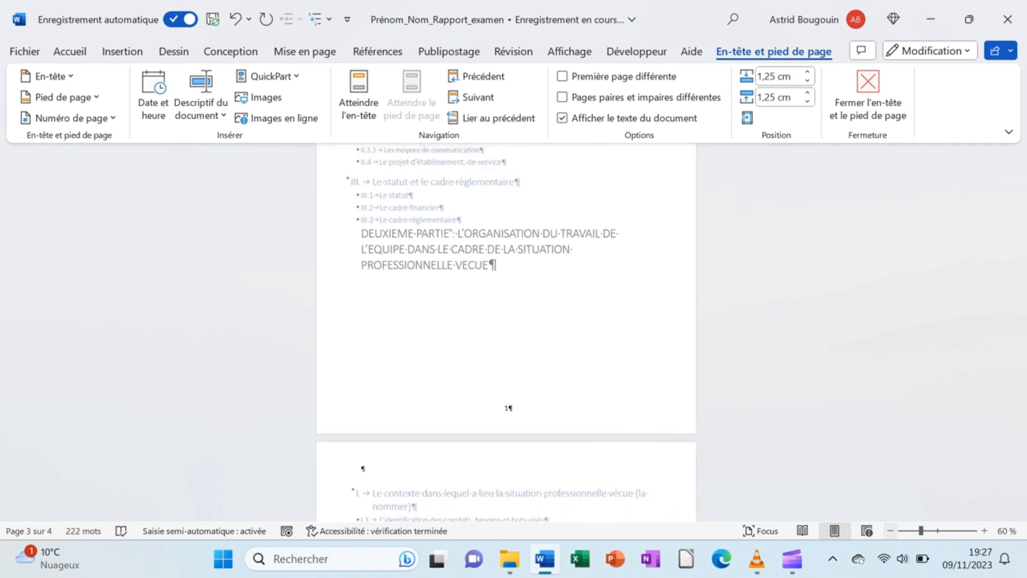
click(890, 531)
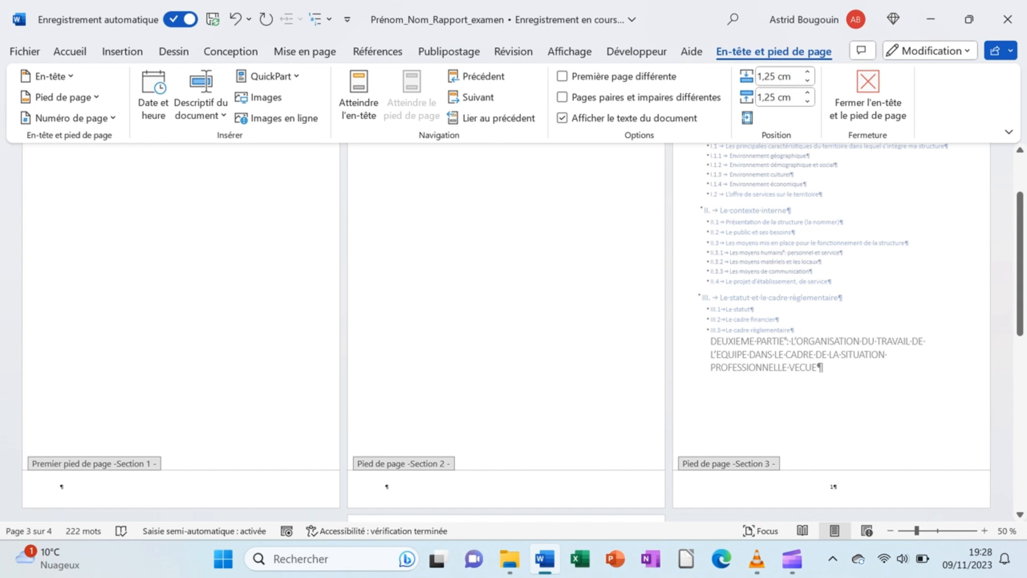
scroll(523, 332, down, 1)
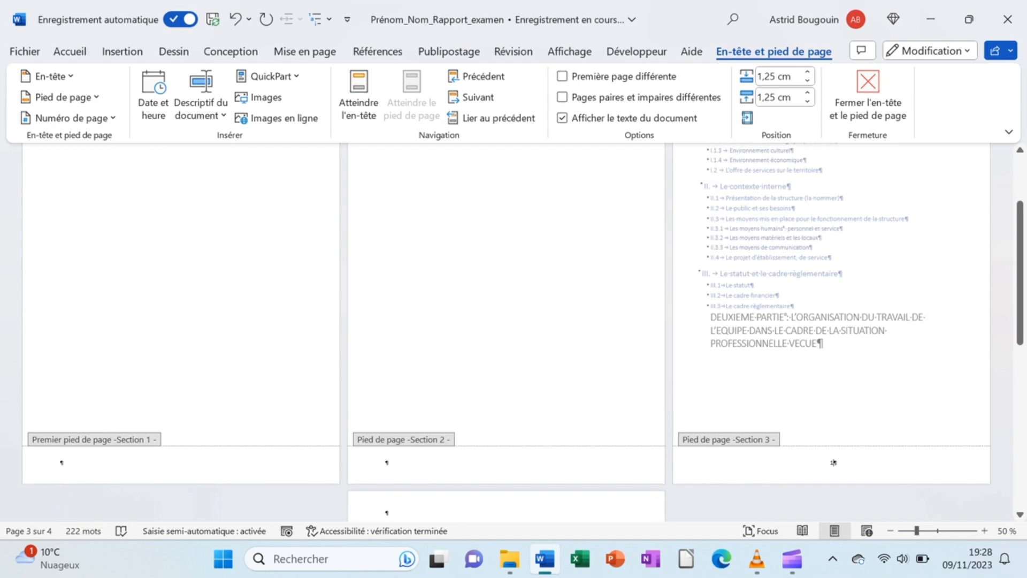
scroll(833, 463, down, 10)
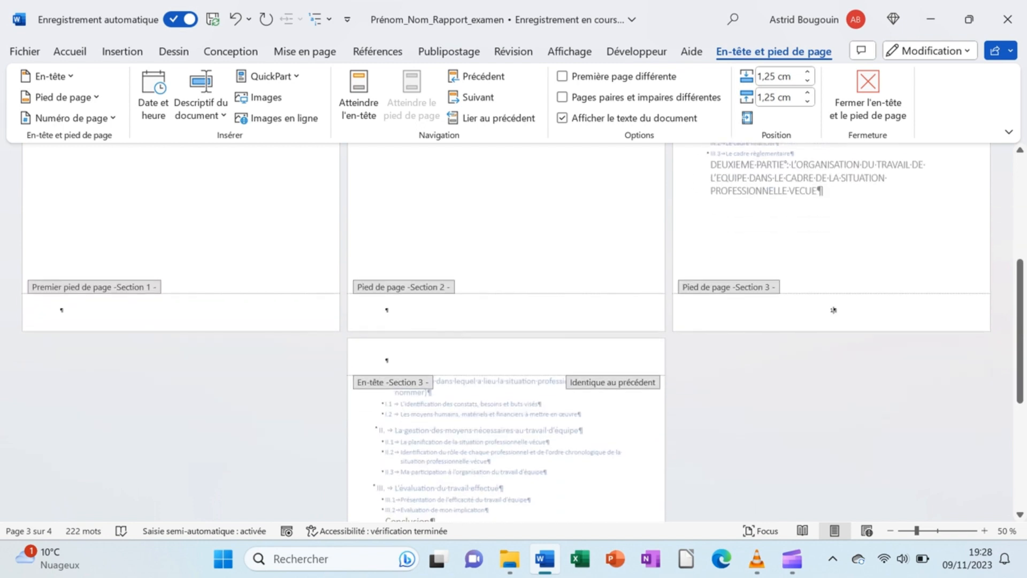
scroll(506, 332, down, 3)
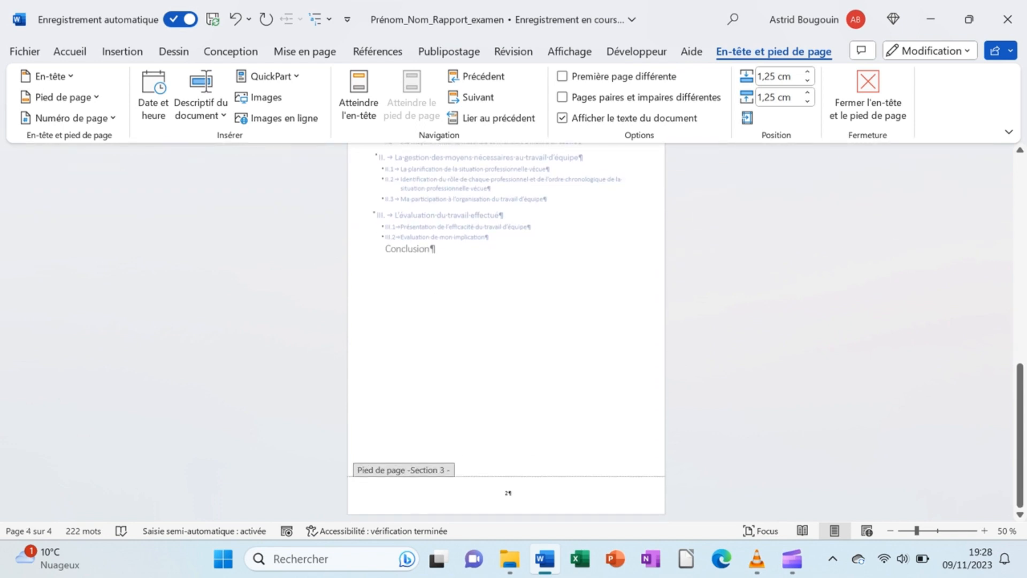
scroll(506, 332, up, 15)
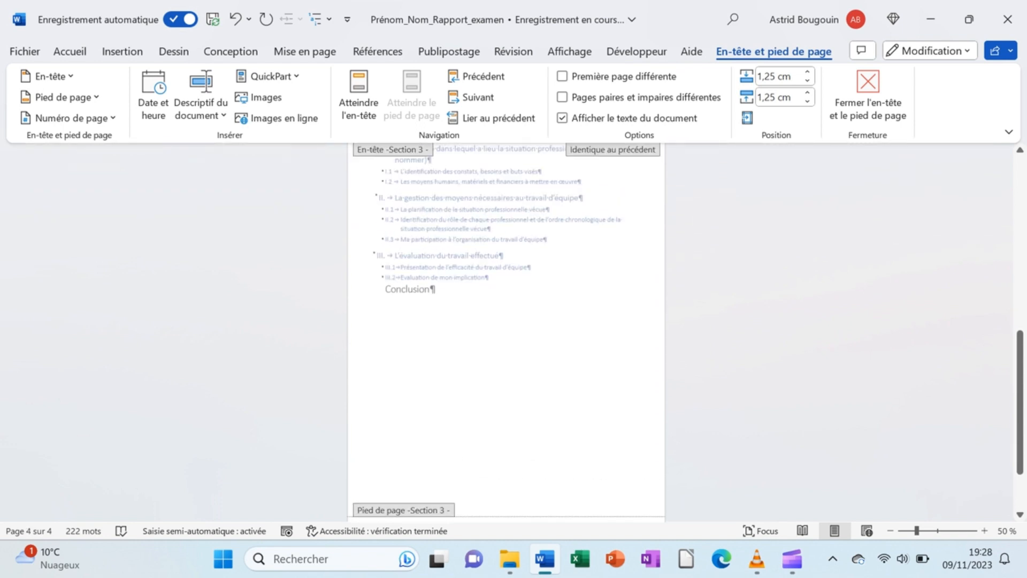
scroll(834, 517, up, 2)
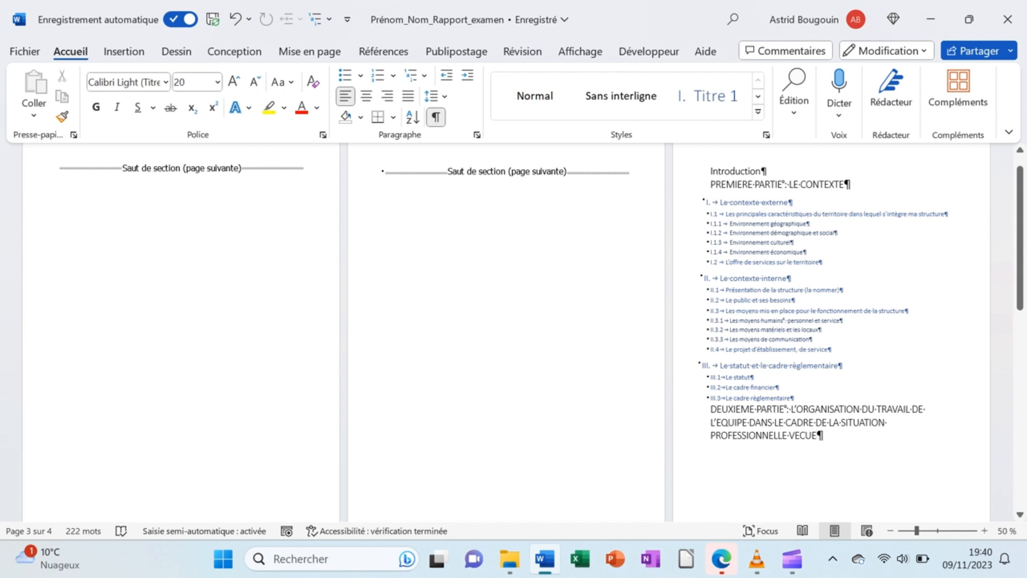
- Insert a page break before the title "PREMIERE PARTIE : LE CONTEXTE" so it starts on a new page after Introduction
click(711, 185)
click(985, 530)
click(985, 531)
click(985, 531)
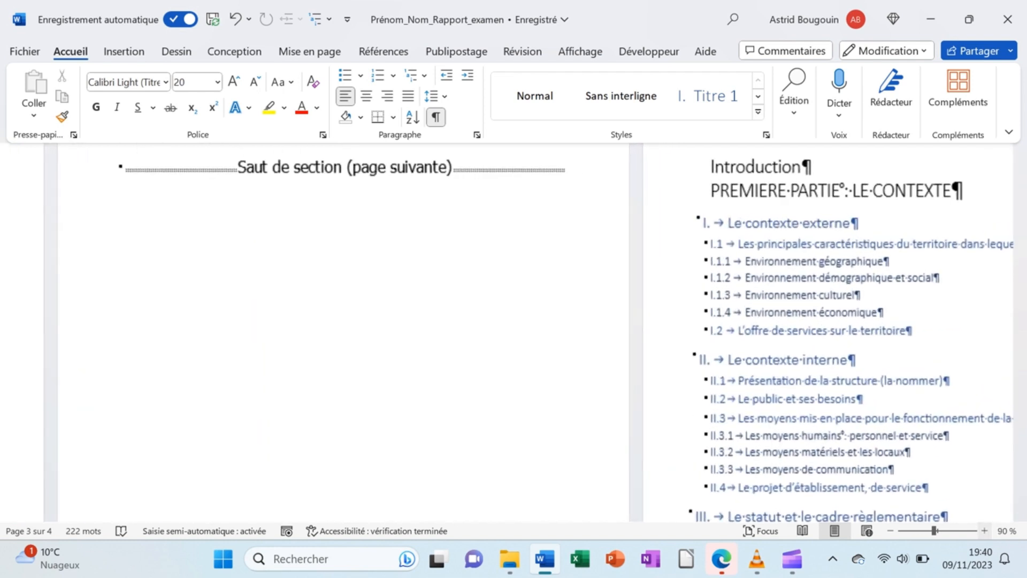
click(984, 530)
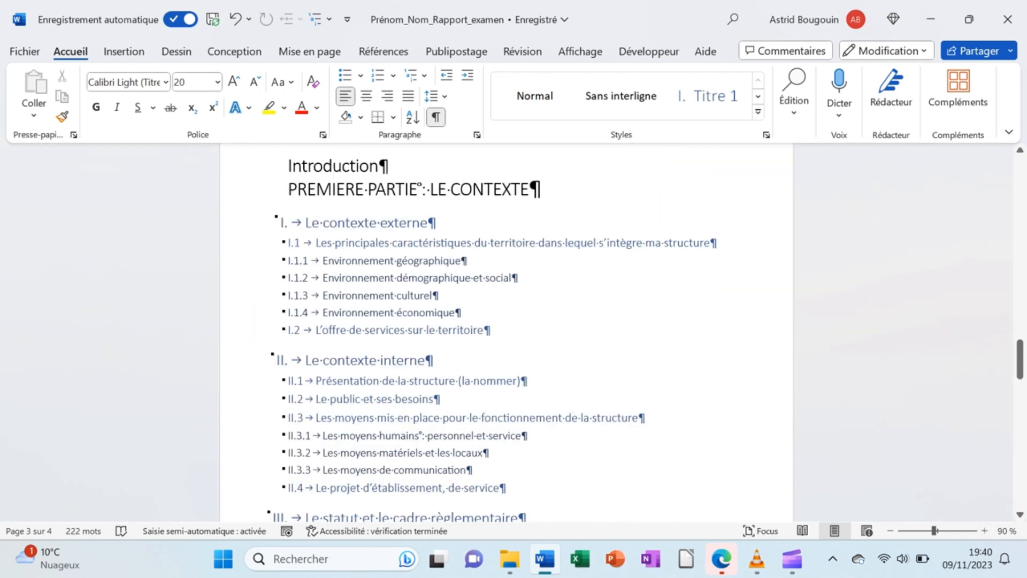
key(shift+Down)
key(shift+Down)
key(shift+Up)
key(shift+Up)
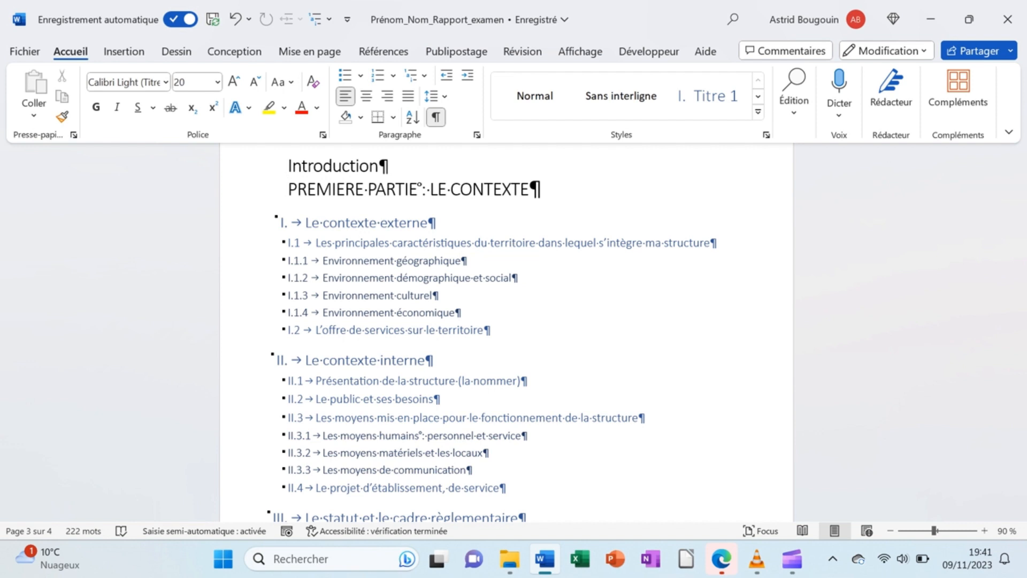
key(ctrl+Return)
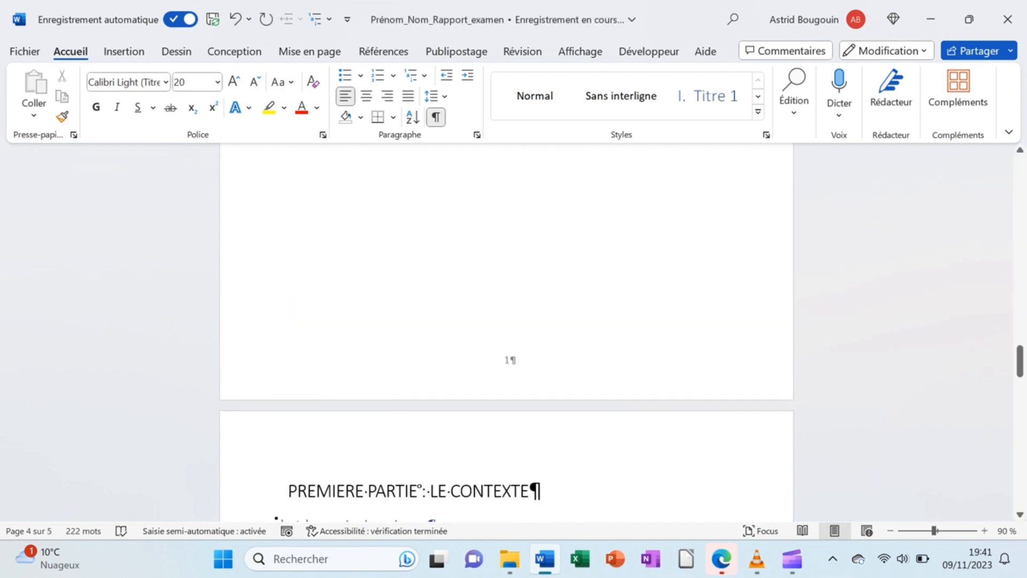
- Insert a page break before the title "DEUXIEME PARTIE : L'ORGANISATION DU TRAVAIL DE L'EQUIPE DANS LE CADRE DE LA SITUATION PROFESSIONNELLE VECUE"
scroll(506, 332, up, 10)
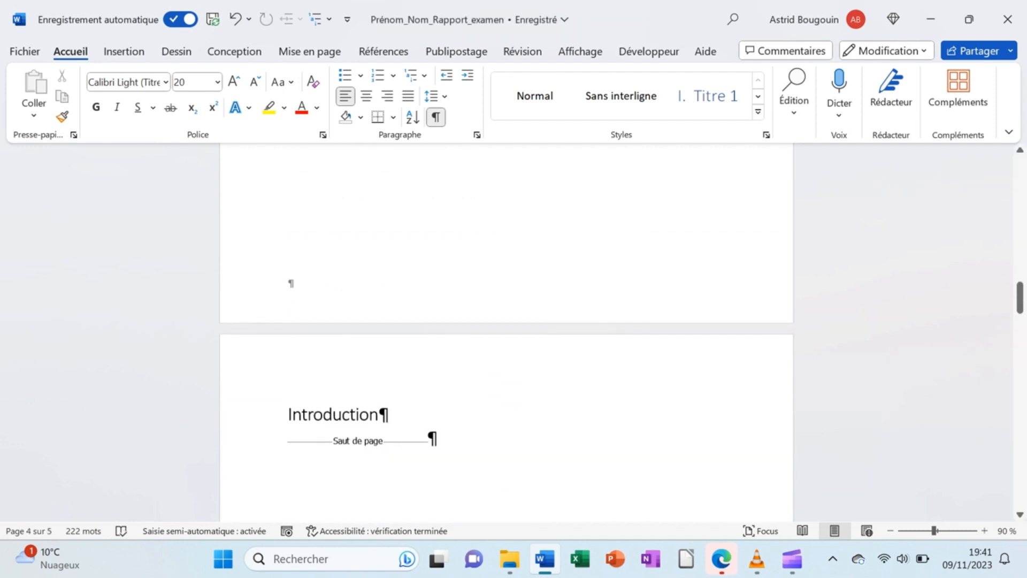
scroll(506, 332, down, 3)
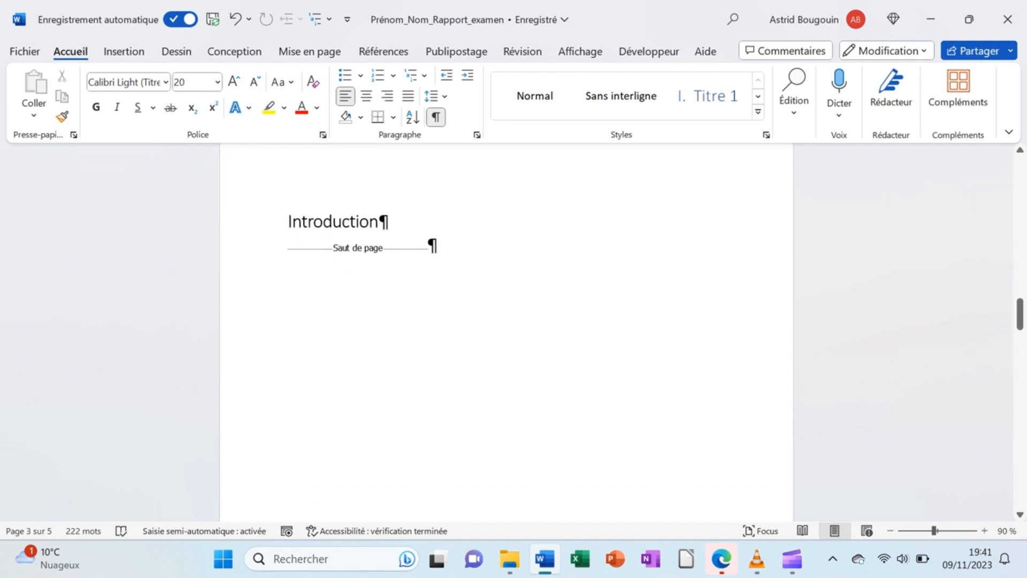
scroll(506, 332, down, 12)
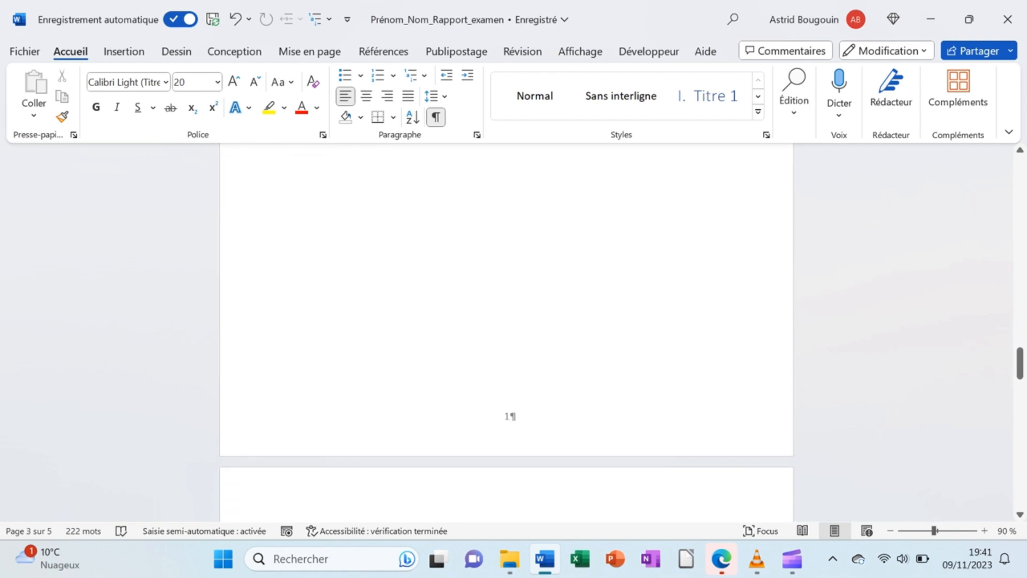
scroll(506, 332, down, 3)
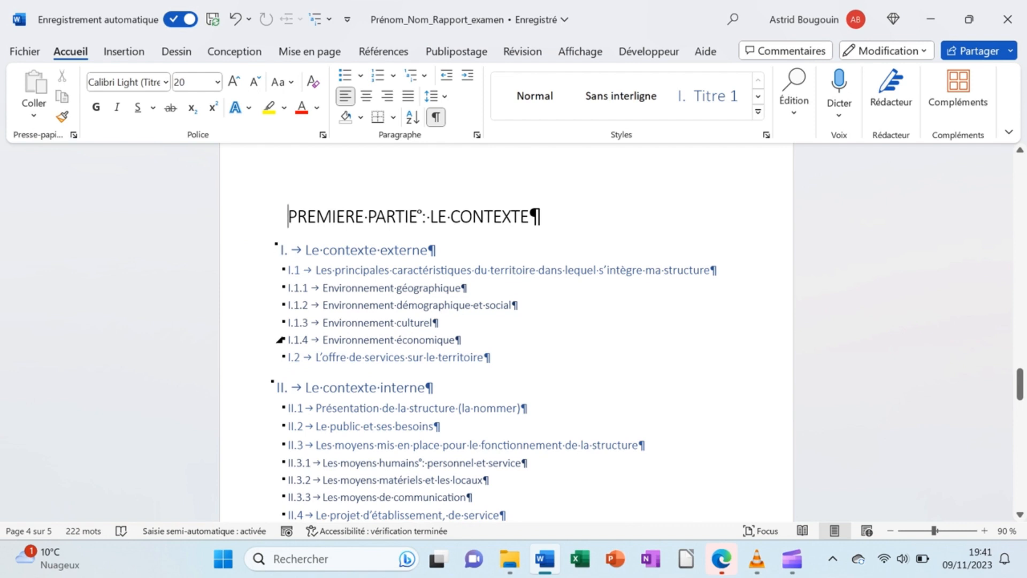
scroll(279, 366, down, 1)
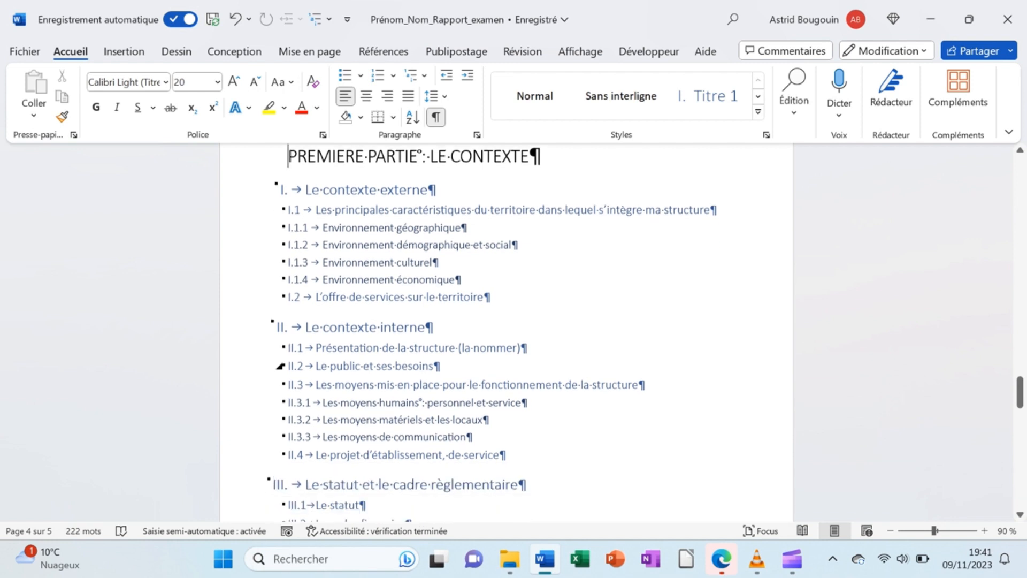
scroll(280, 366, down, 3)
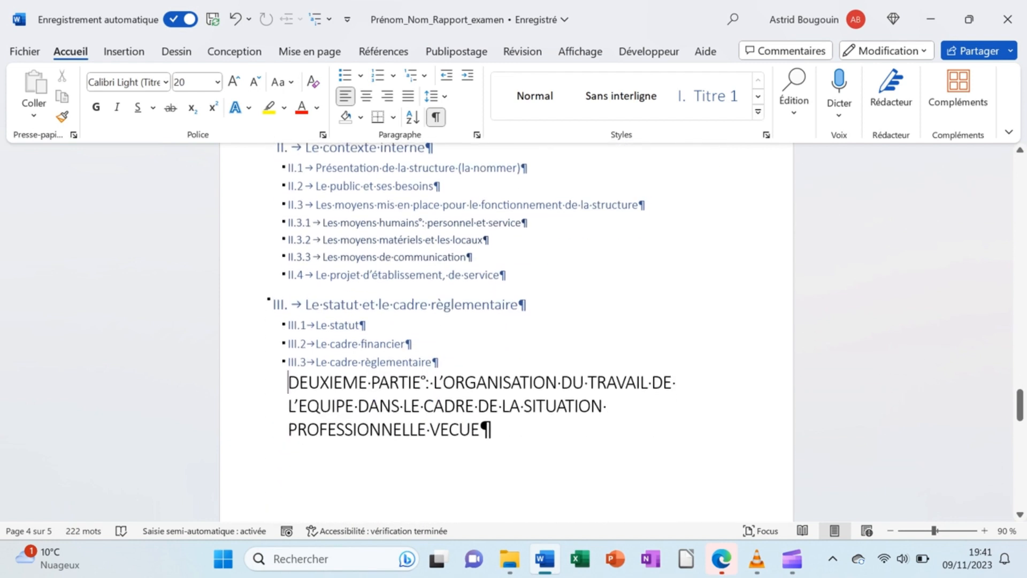
drag(289, 383, 358, 383)
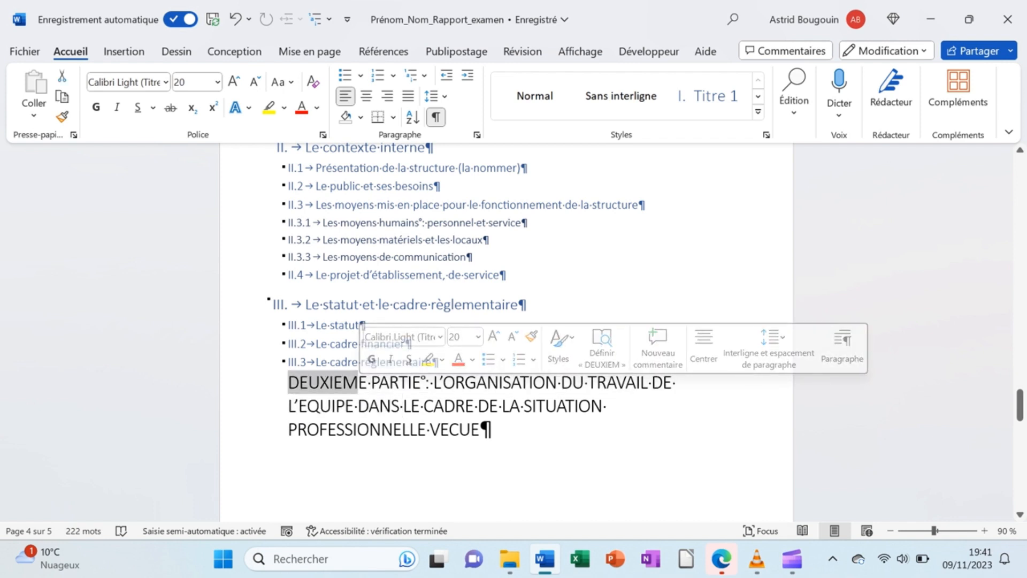
click(289, 383)
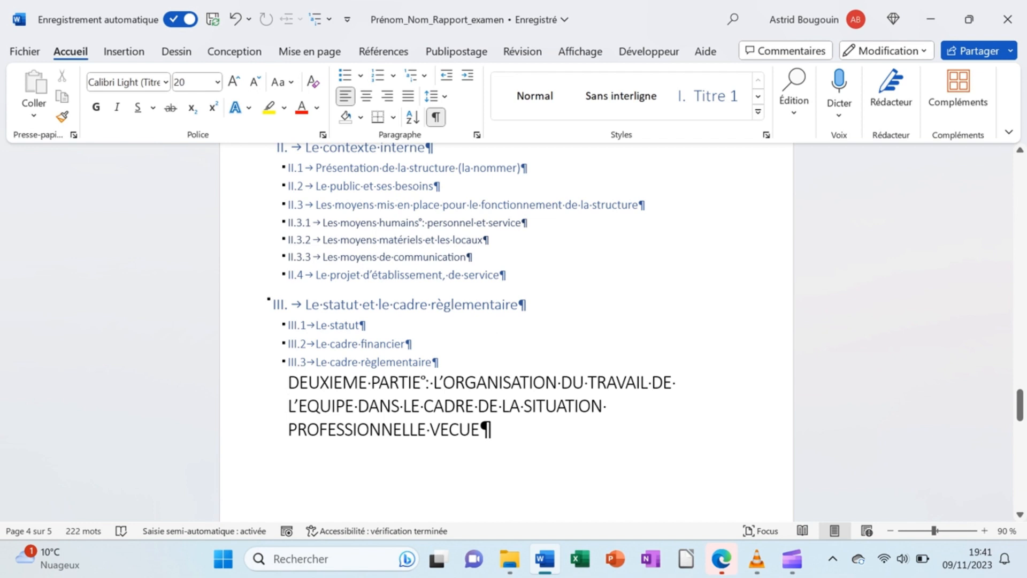
key(ctrl+Return)
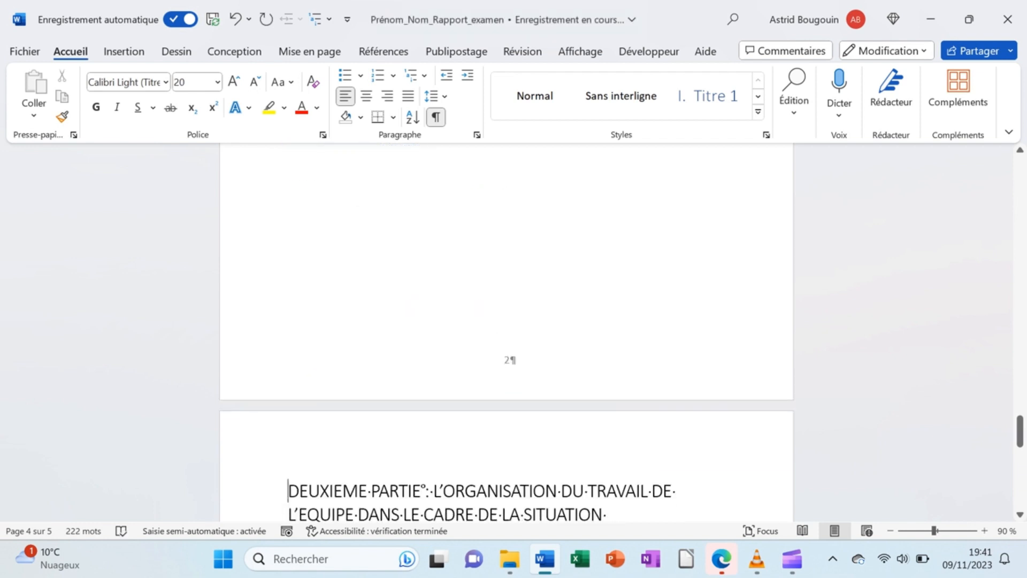
scroll(506, 332, down, 4)
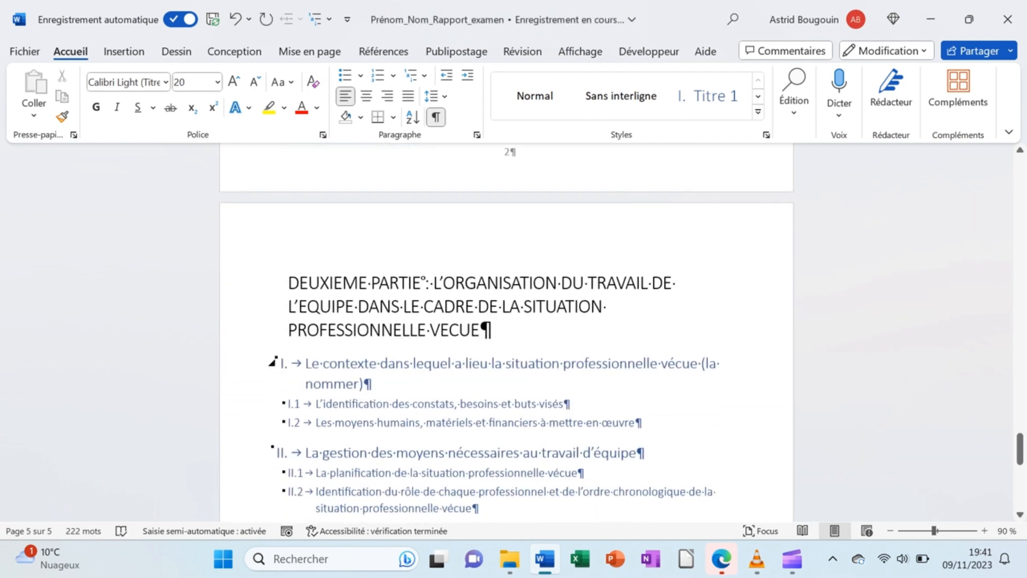
- Insert a page break before the title "Conclusion" so it starts on a new page
scroll(506, 332, down, 3)
scroll(506, 331, down, 6)
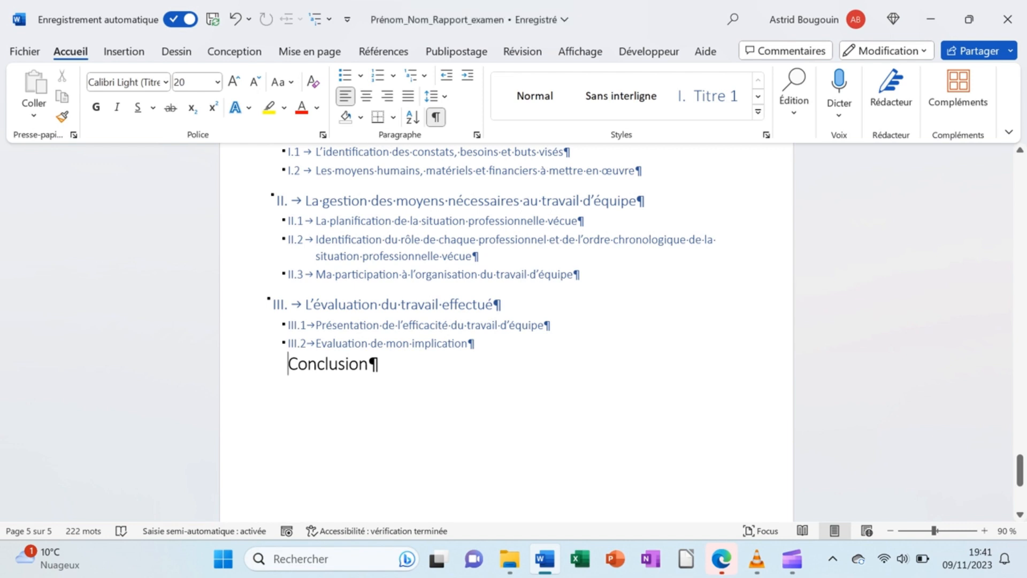
key(ctrl+Return)
scroll(507, 331, down, 4)
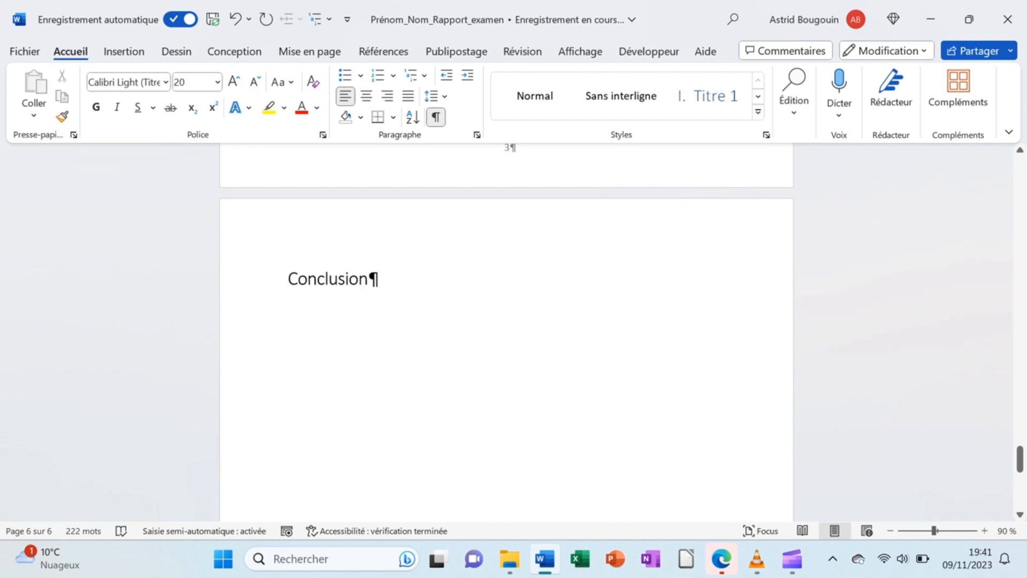
- Examine the page layout across the whole report, checking section breaks, page breaks, footers and the start of each main part
click(890, 531)
click(890, 531)
click(890, 531)
click(890, 531)
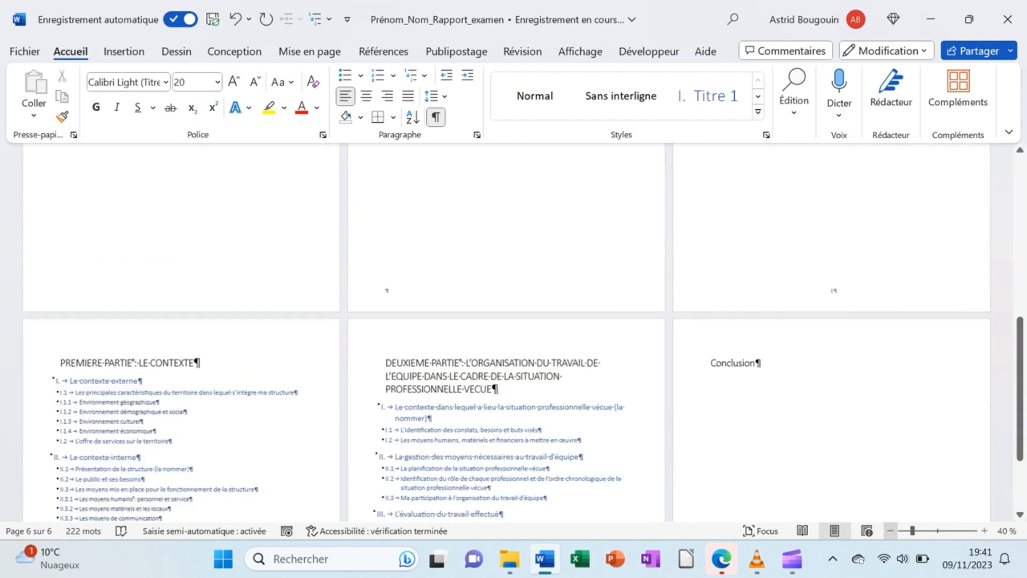
click(890, 531)
scroll(507, 332, up, 5)
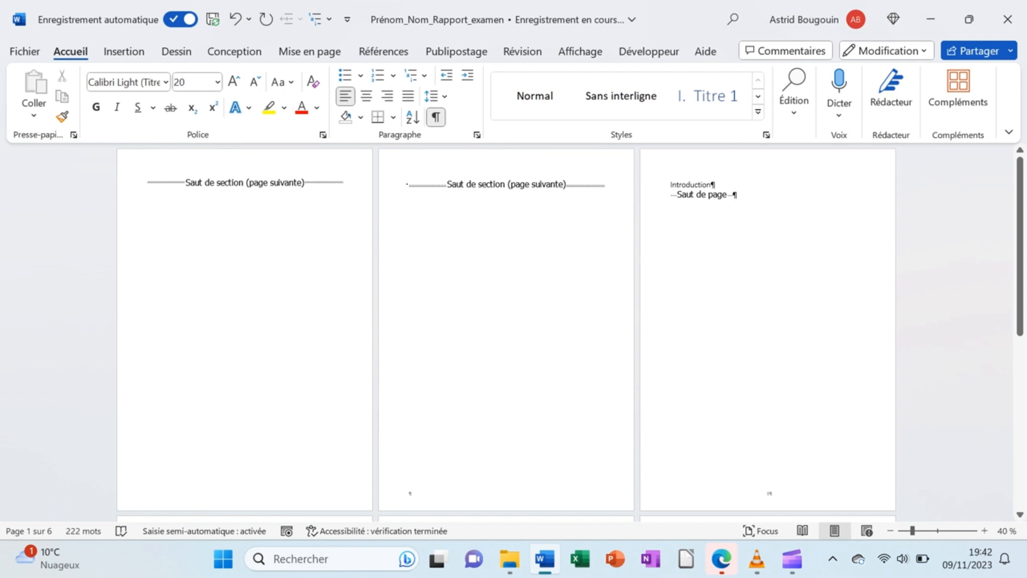
scroll(507, 332, down, 5)
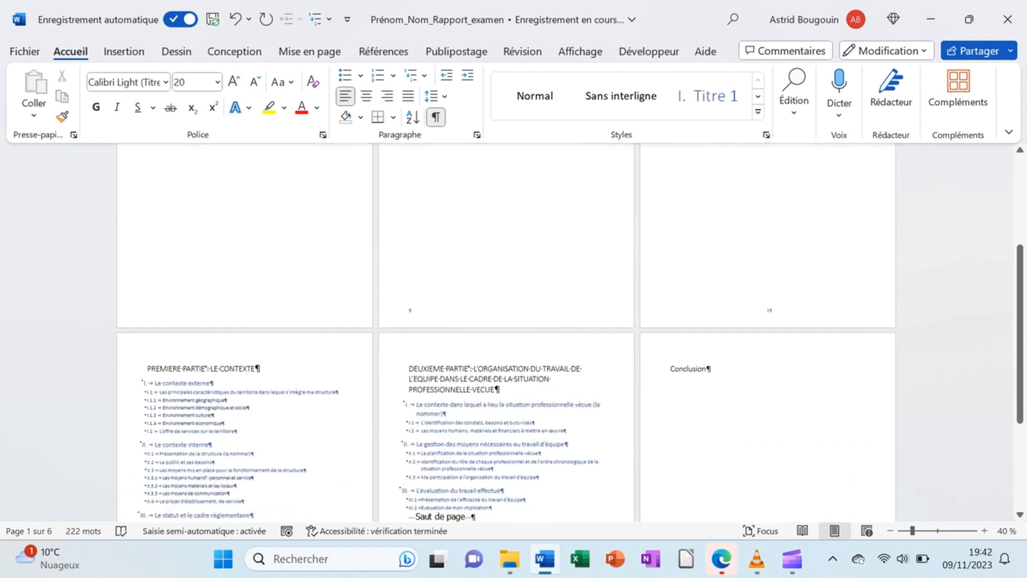
scroll(506, 331, down, 2)
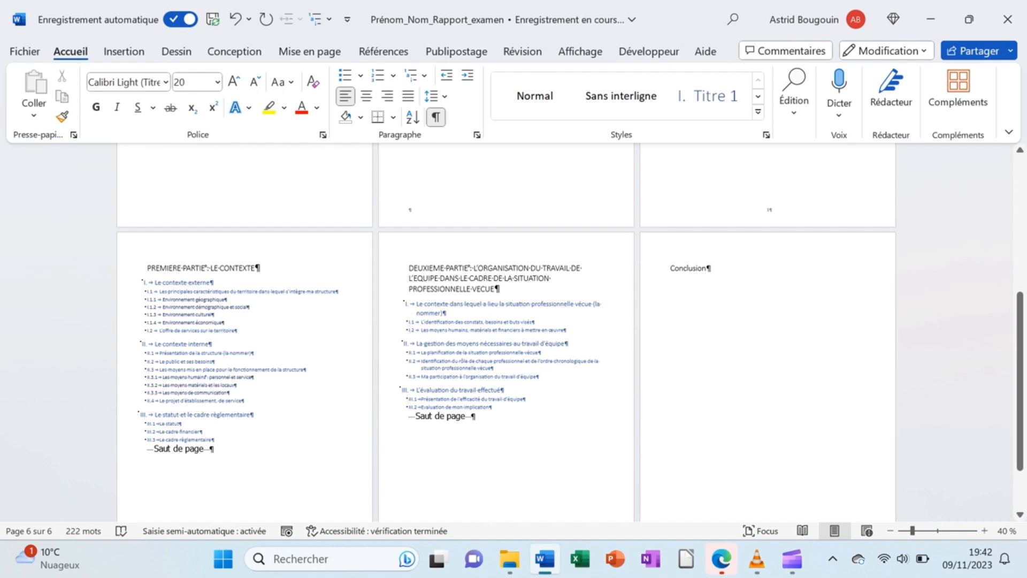
scroll(506, 332, down, 2)
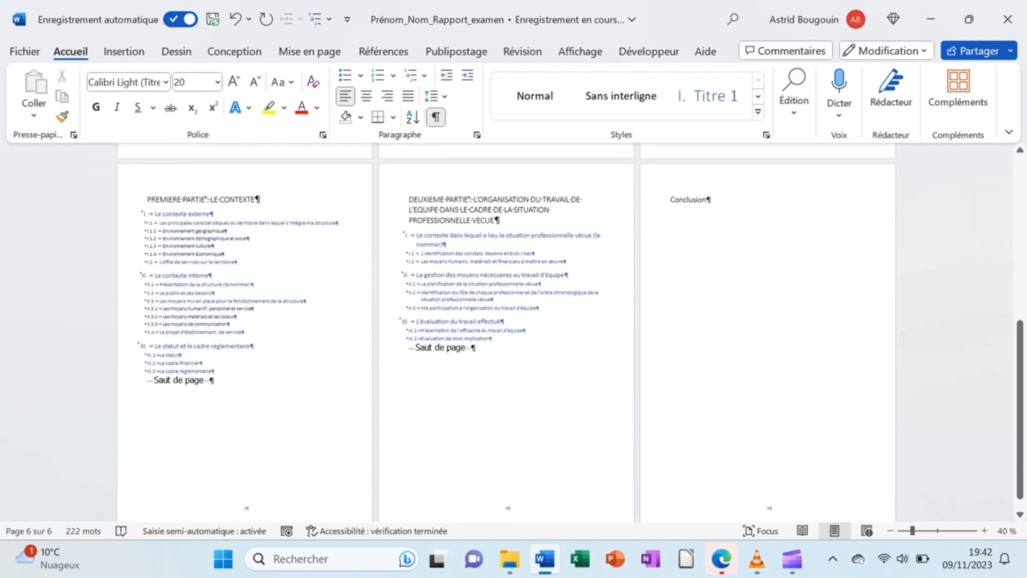
scroll(506, 332, up, 1)
scroll(507, 332, down, 1)
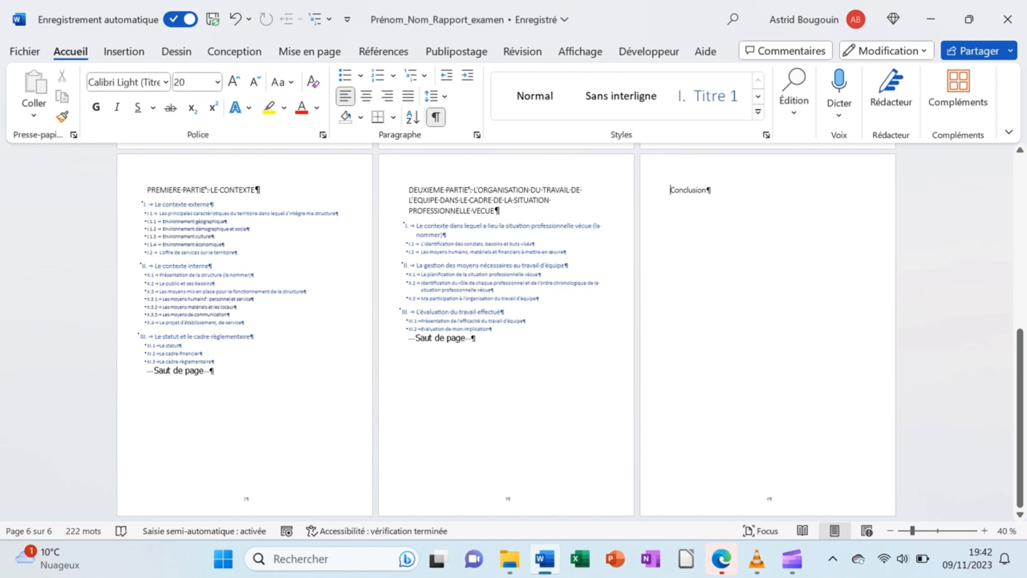
scroll(506, 331, up, 3)
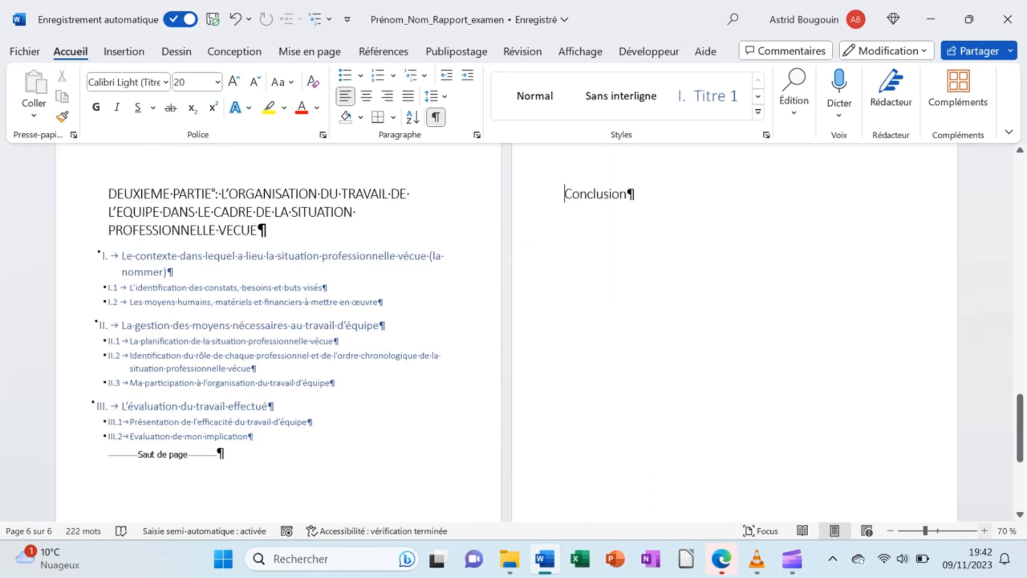
scroll(506, 331, down, 1)
scroll(278, 332, down, 5)
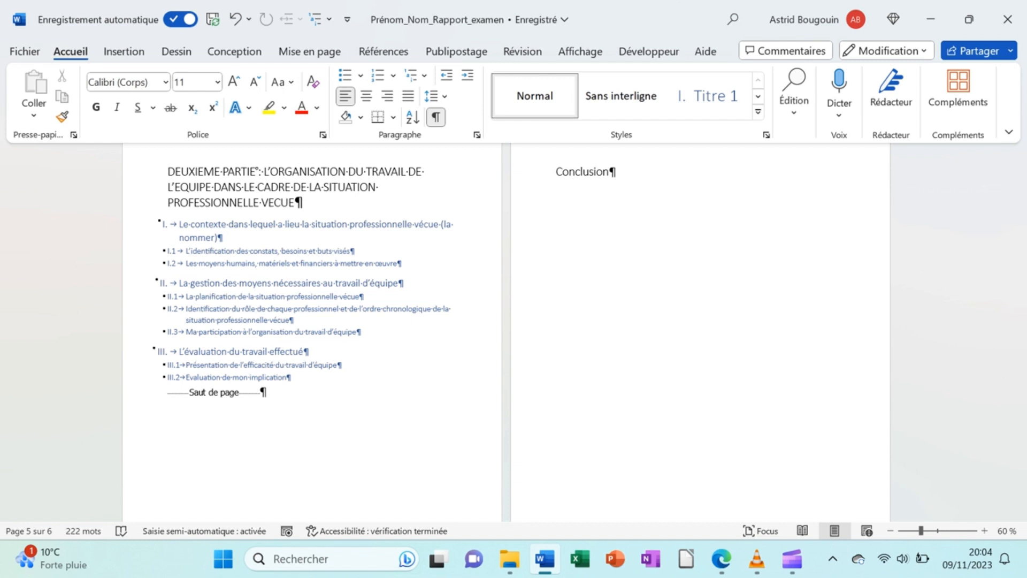
- Add two empty paragraphs above the section break on page 2
scroll(557, 332, up, 10)
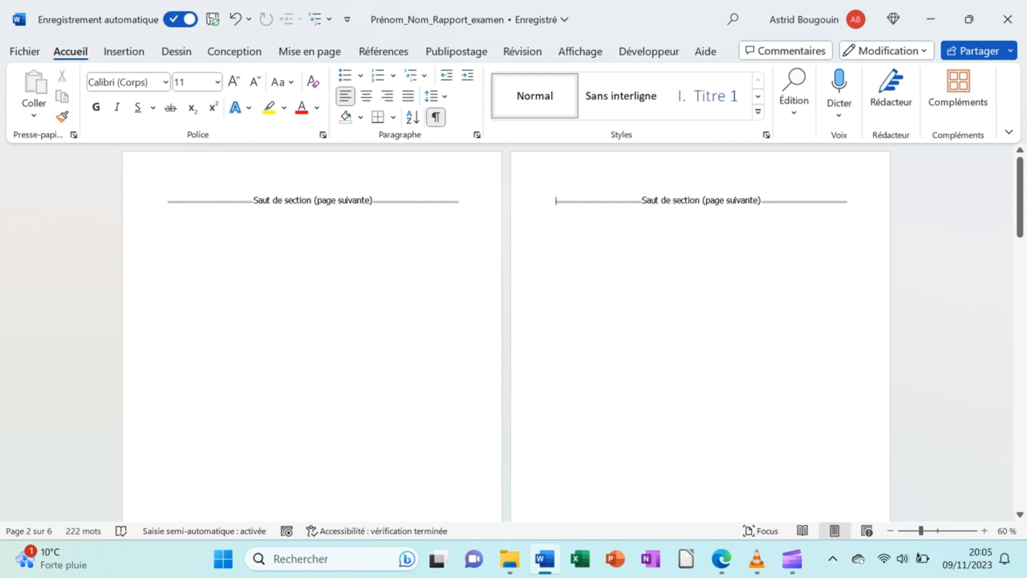
key(Return)
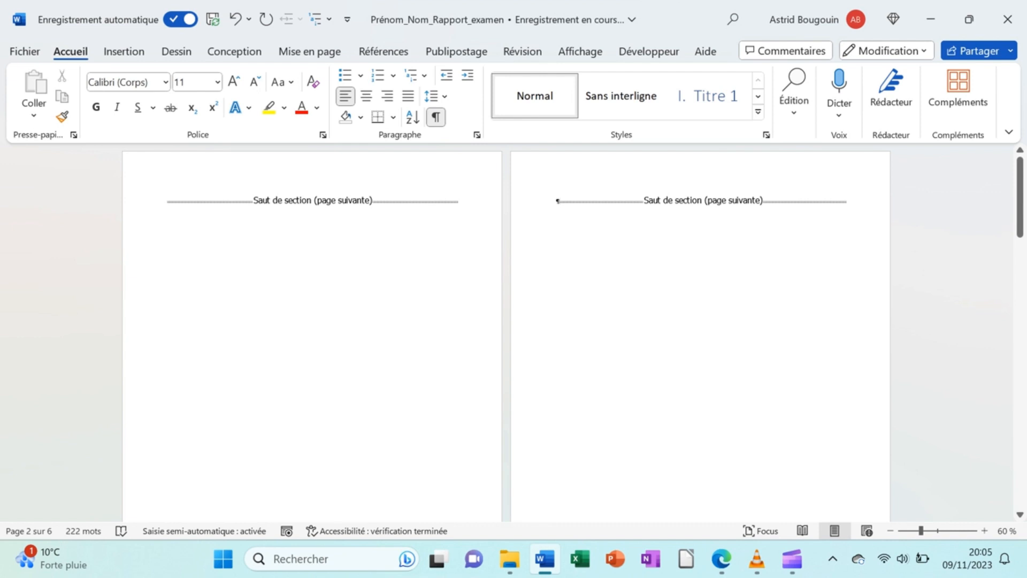
key(Return)
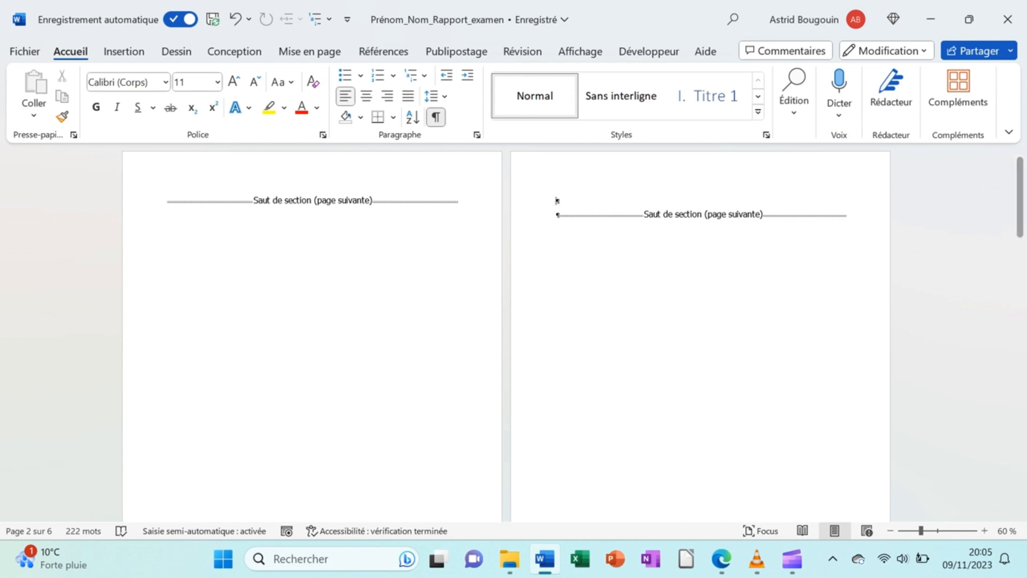
- Start a custom table of contents at the first empty paragraph on page 2
click(310, 52)
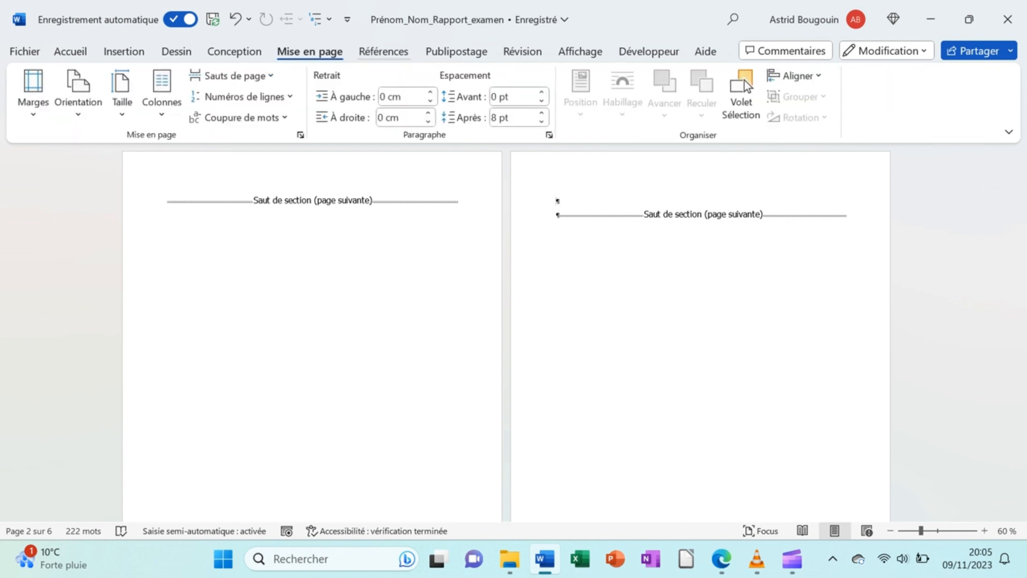
click(383, 52)
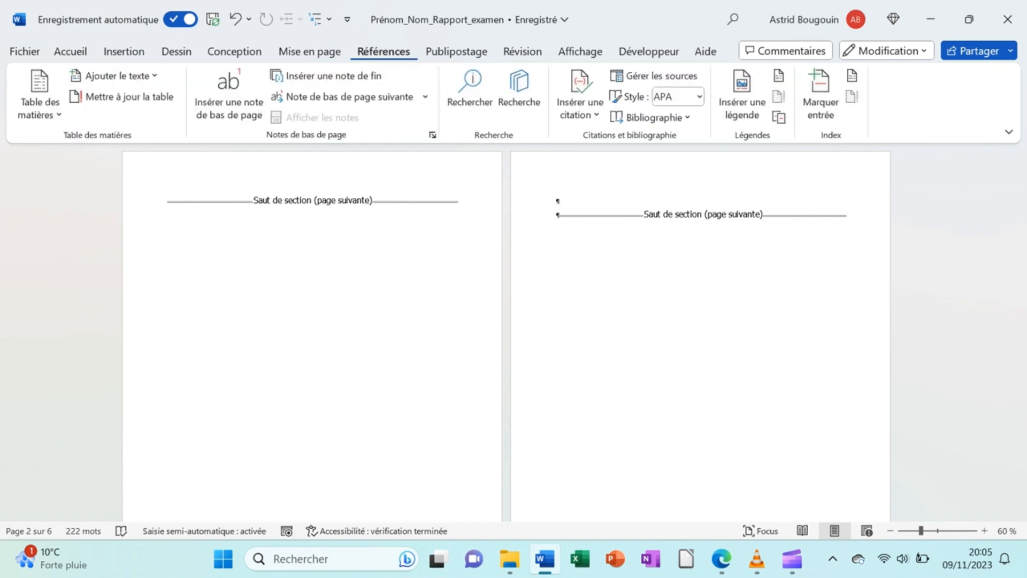
click(39, 94)
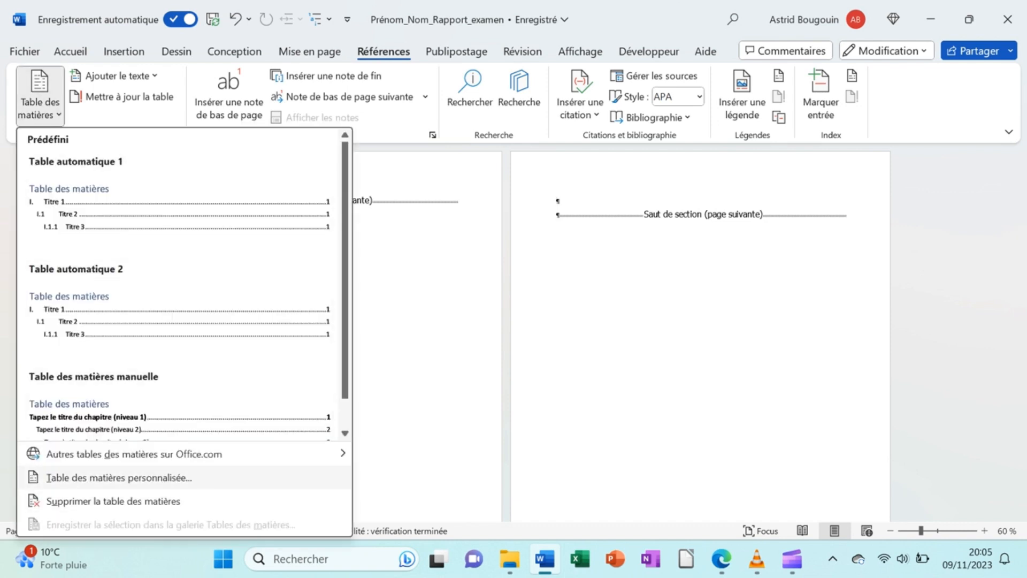
click(118, 478)
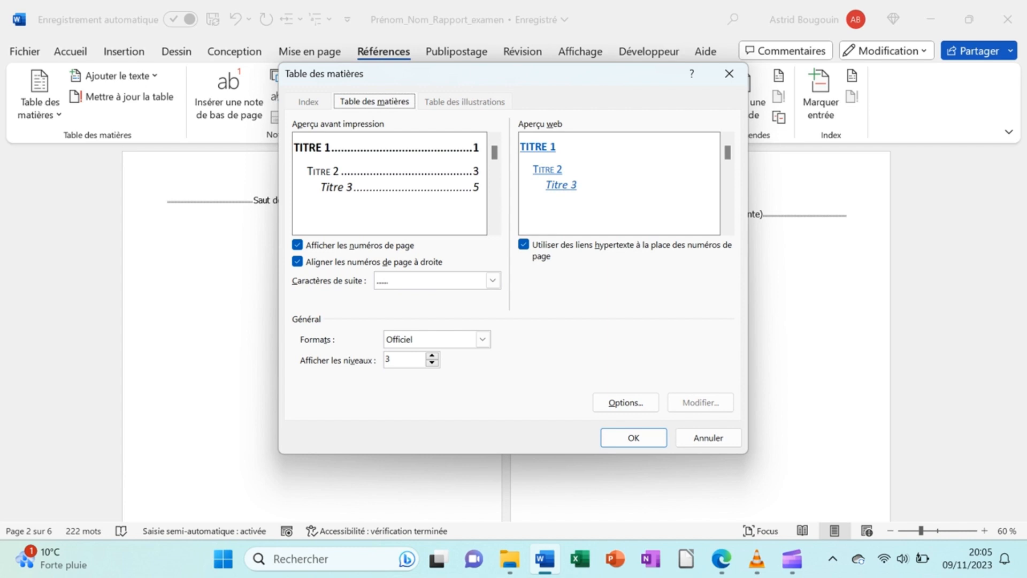
- Assign table of contents level 1 to the Titre style, 2 to Titre 1, 3 to Titre 2 and 4 to Titre 3
click(626, 402)
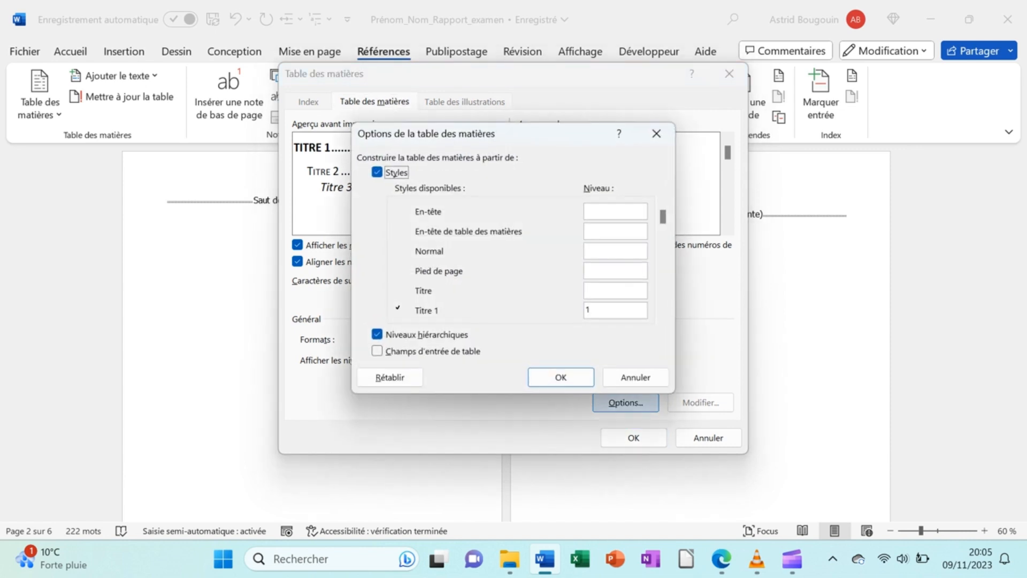
click(663, 319)
click(663, 319)
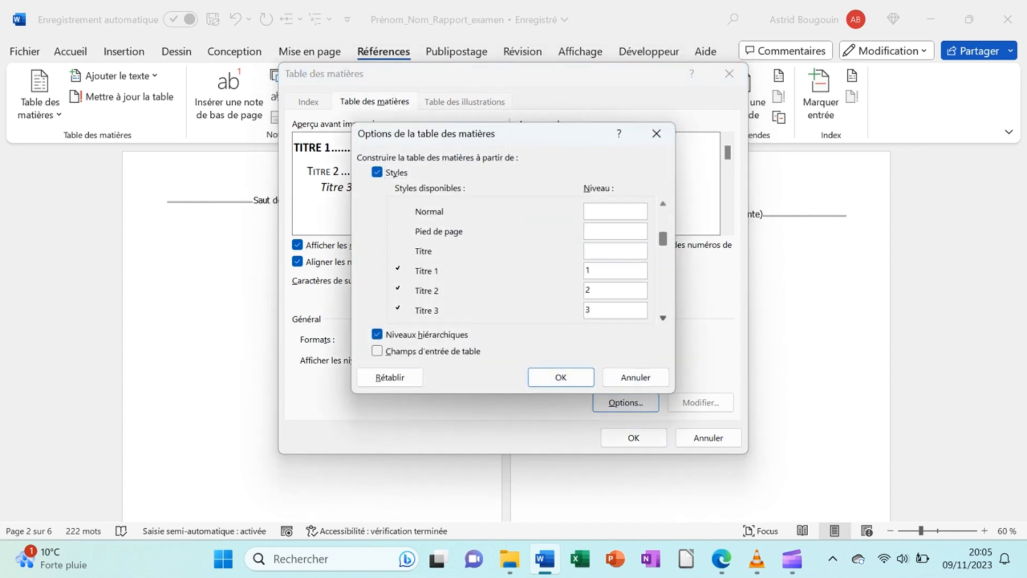
click(663, 318)
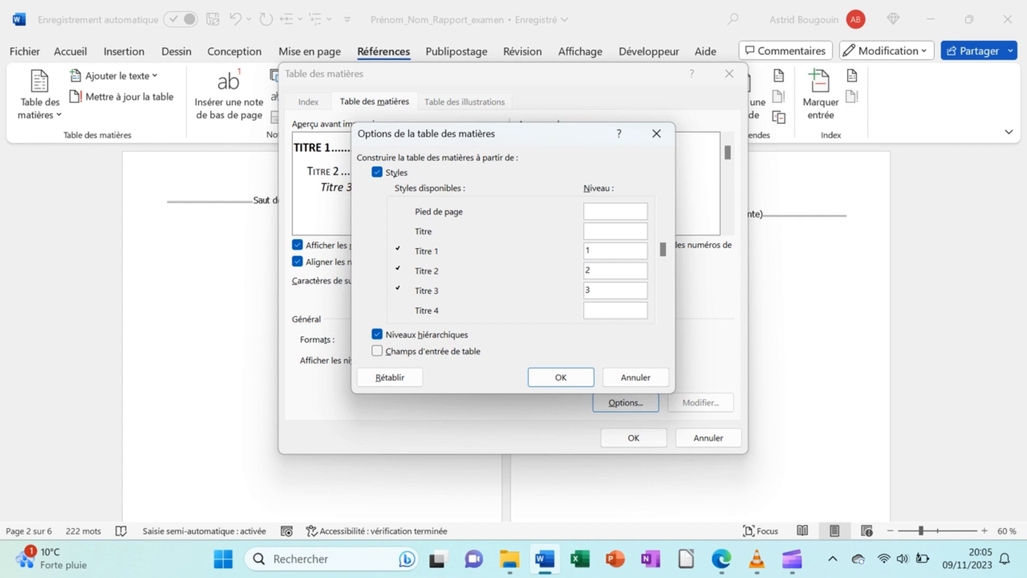
text(1)
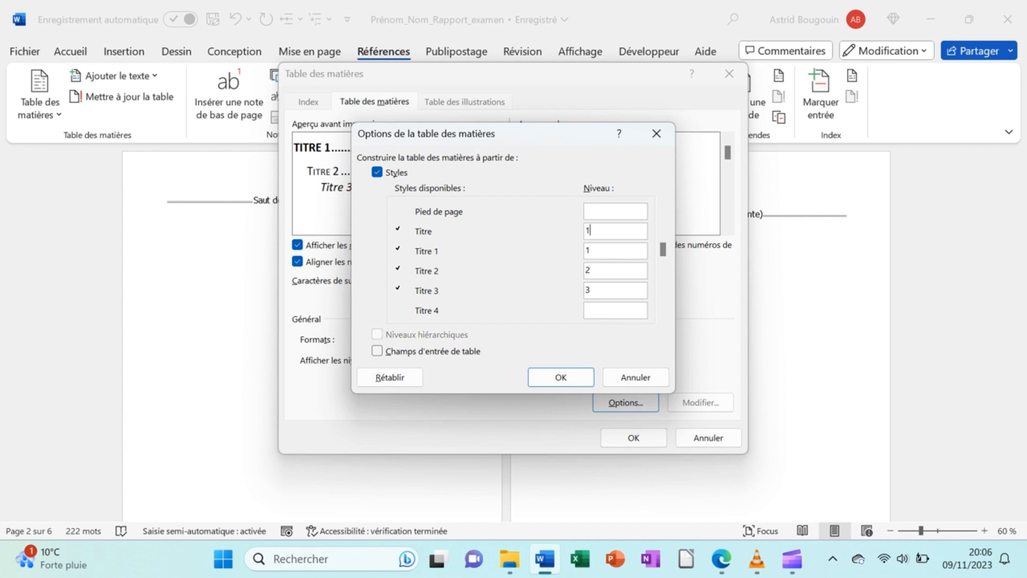
click(594, 250)
key(BackSpace)
text(2)
key(Tab)
text(3)
key(Tab)
text(4)
click(561, 377)
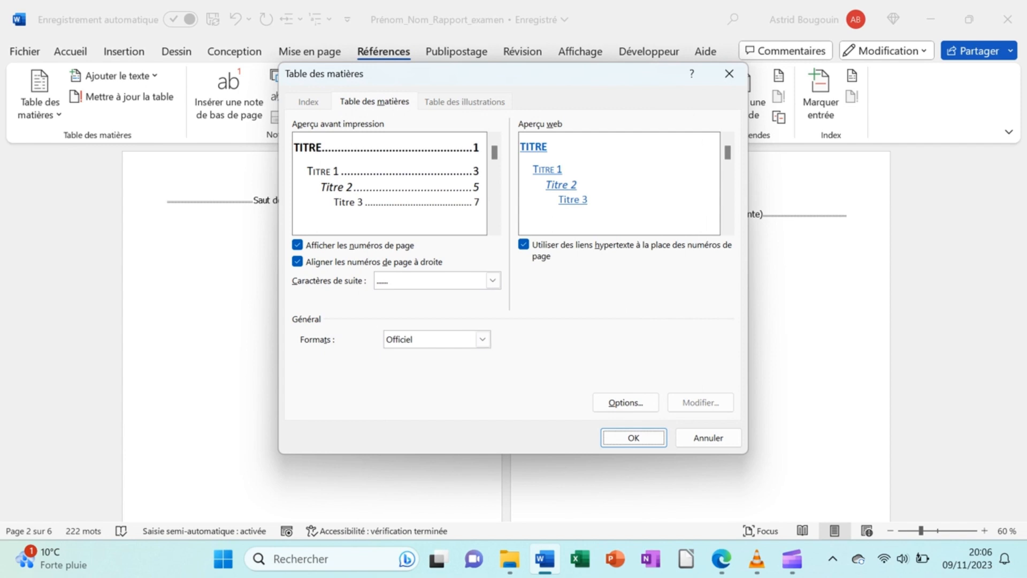
- Compare previews of the table of contents formats Depuis modèle, Classique, Soigné, Recherché, Moderne, Officiel and Simple
click(482, 339)
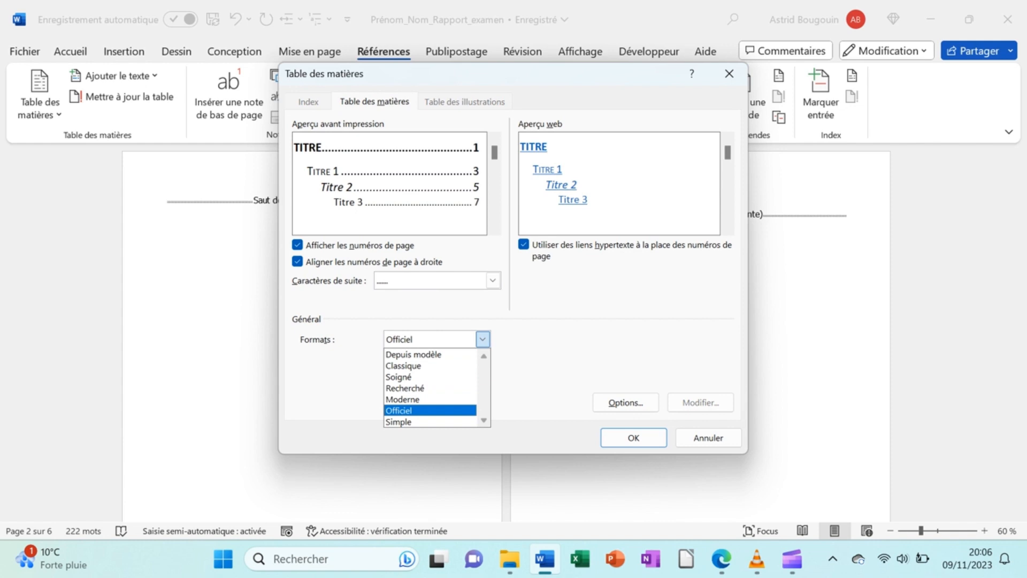
click(414, 355)
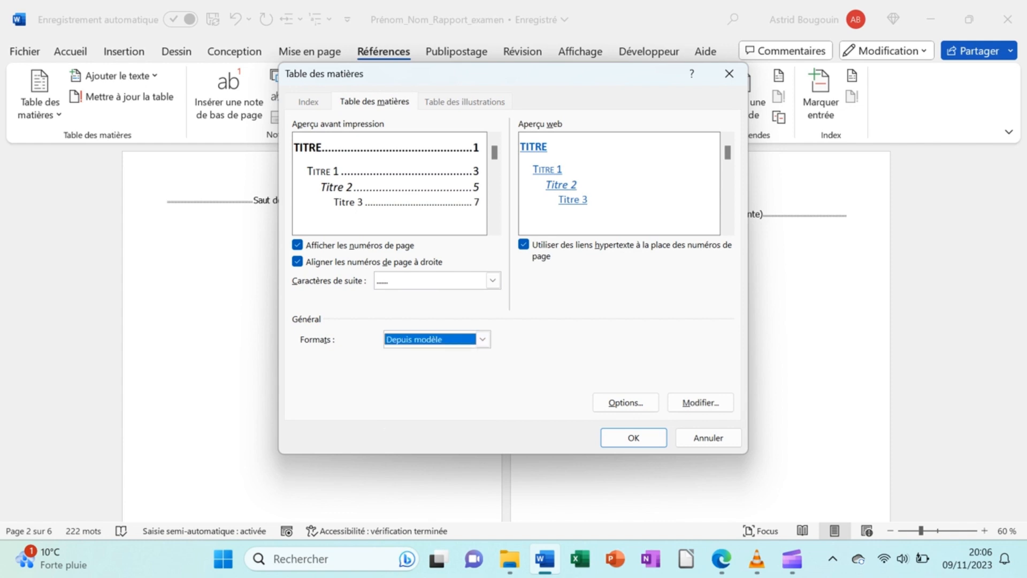
click(482, 339)
click(414, 366)
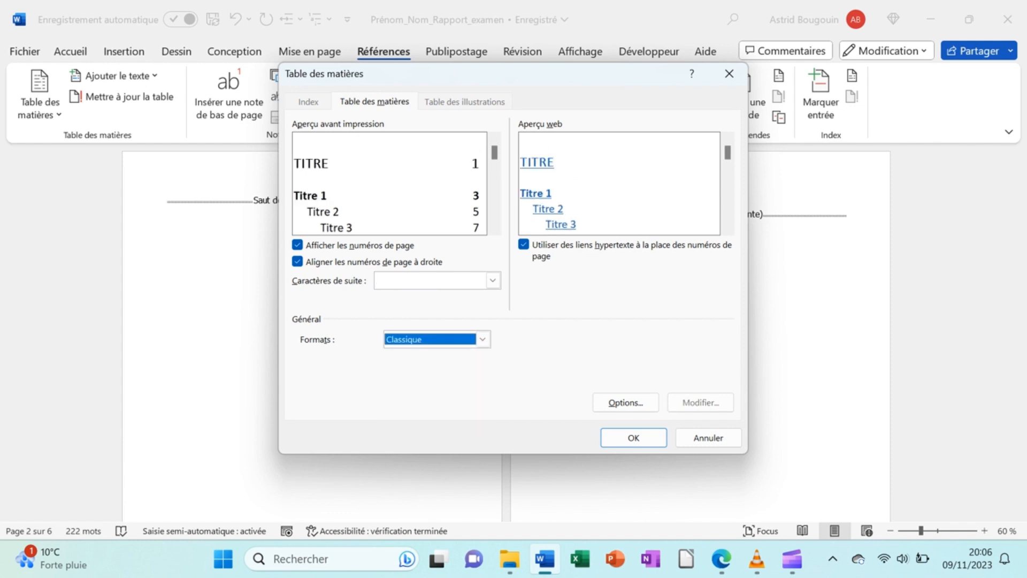
click(483, 339)
click(413, 378)
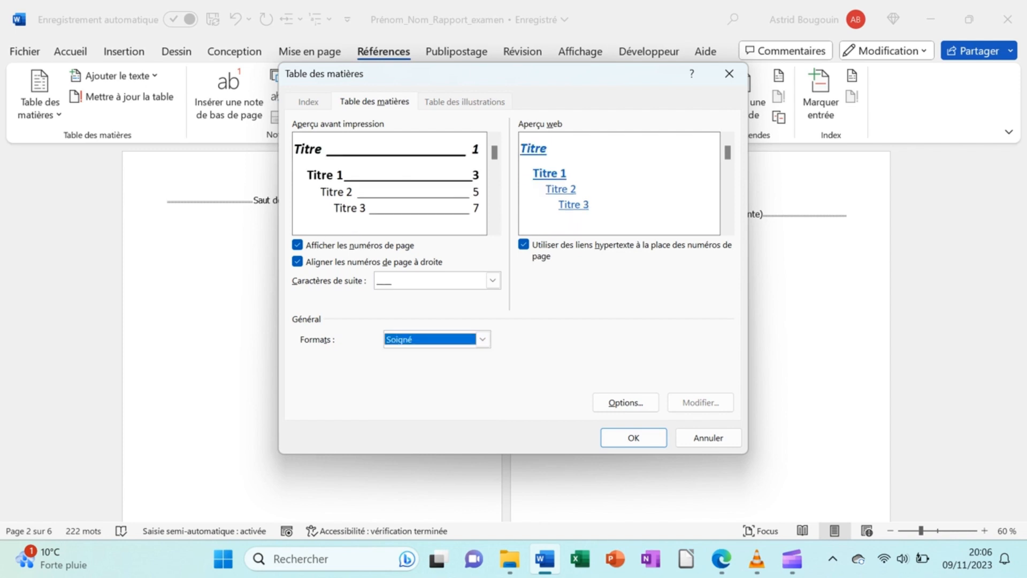
click(483, 339)
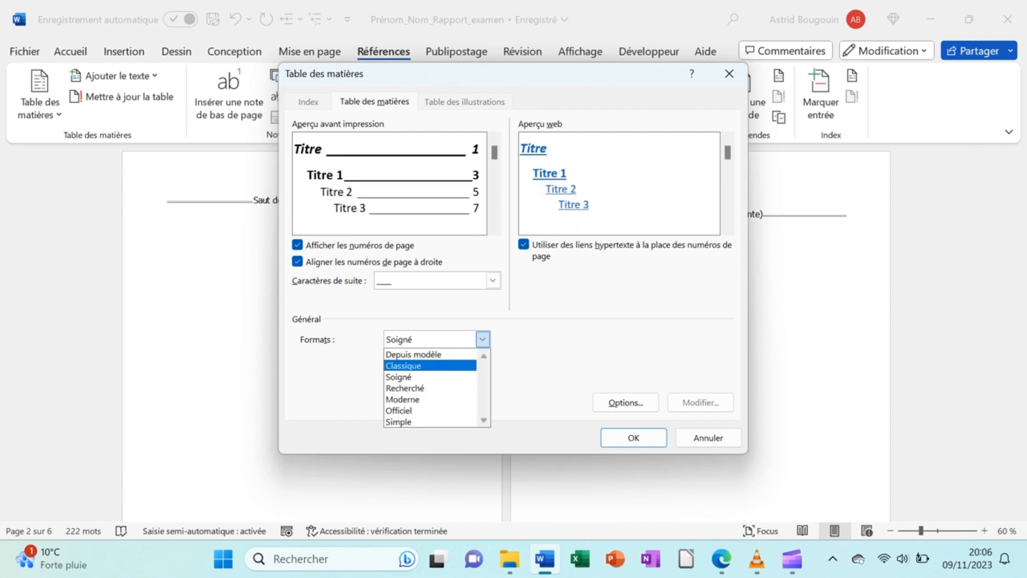
click(405, 388)
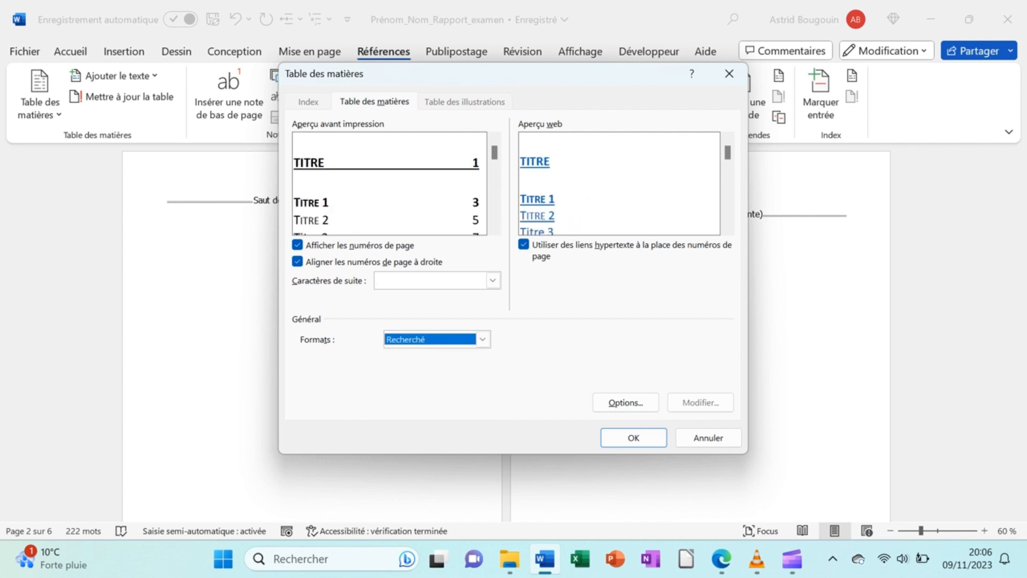
click(483, 339)
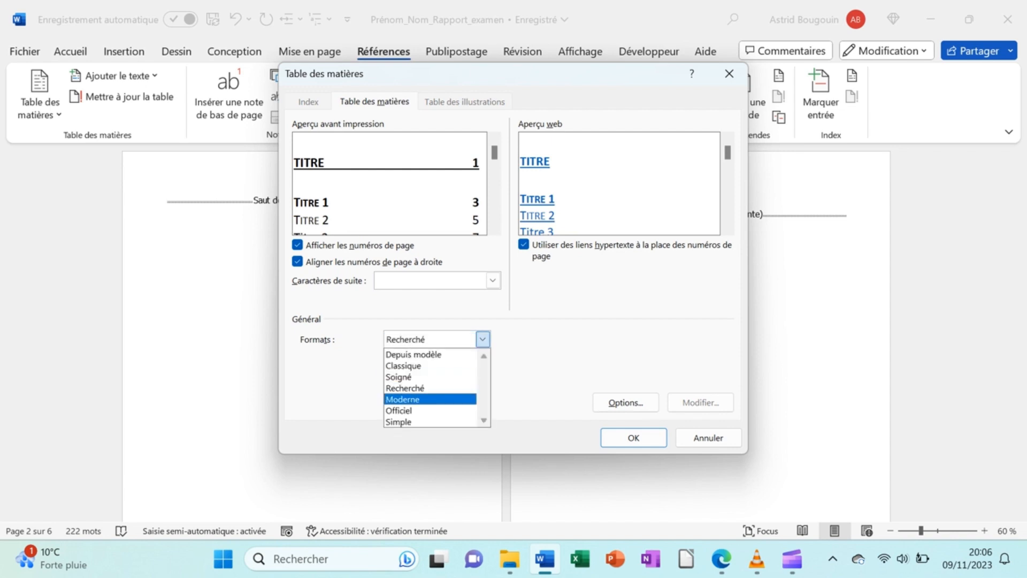
click(405, 399)
click(483, 339)
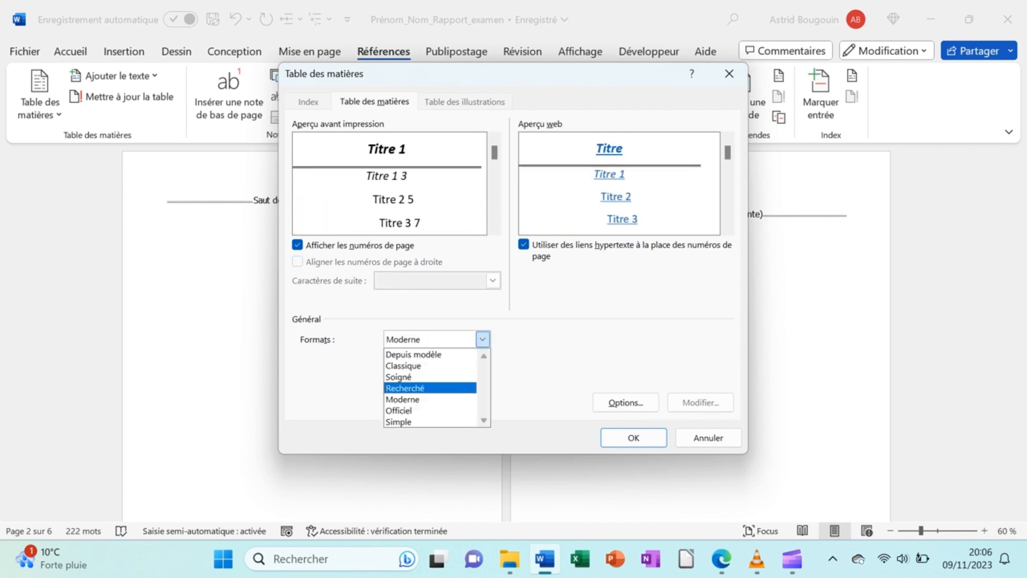
click(405, 409)
click(482, 340)
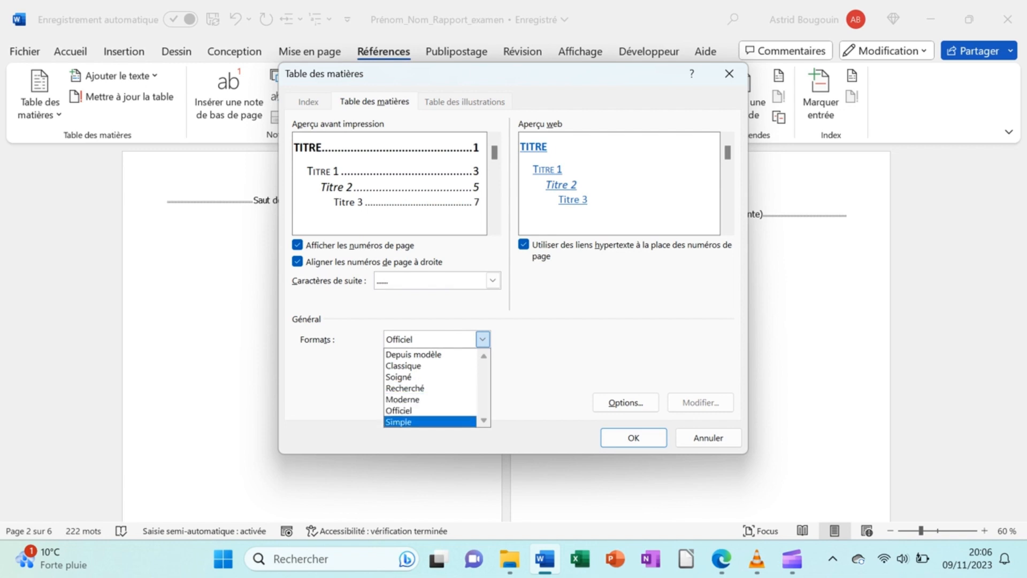
click(399, 421)
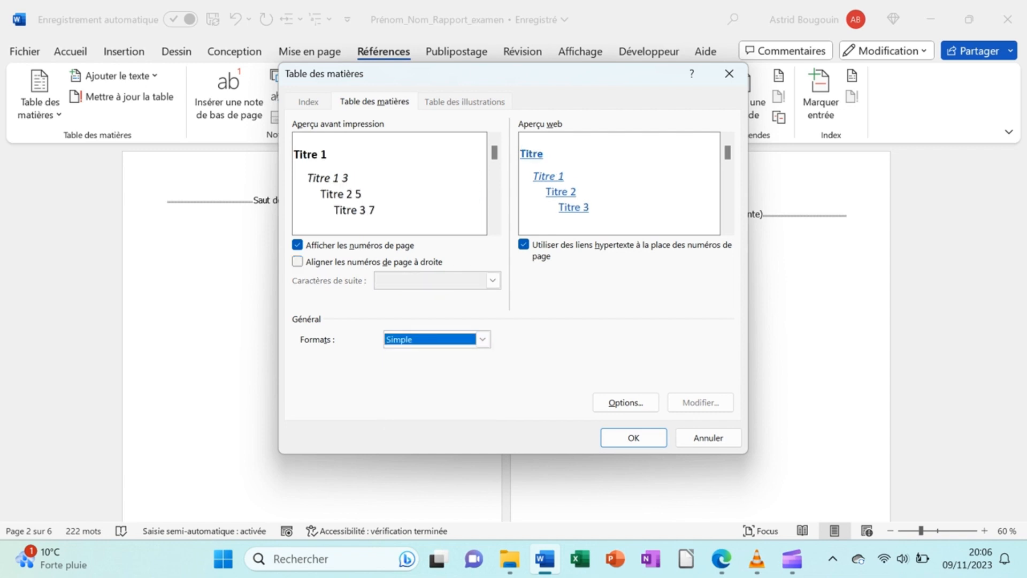
- Preview the Officiel format again and set the table of contents format to Simple
click(483, 339)
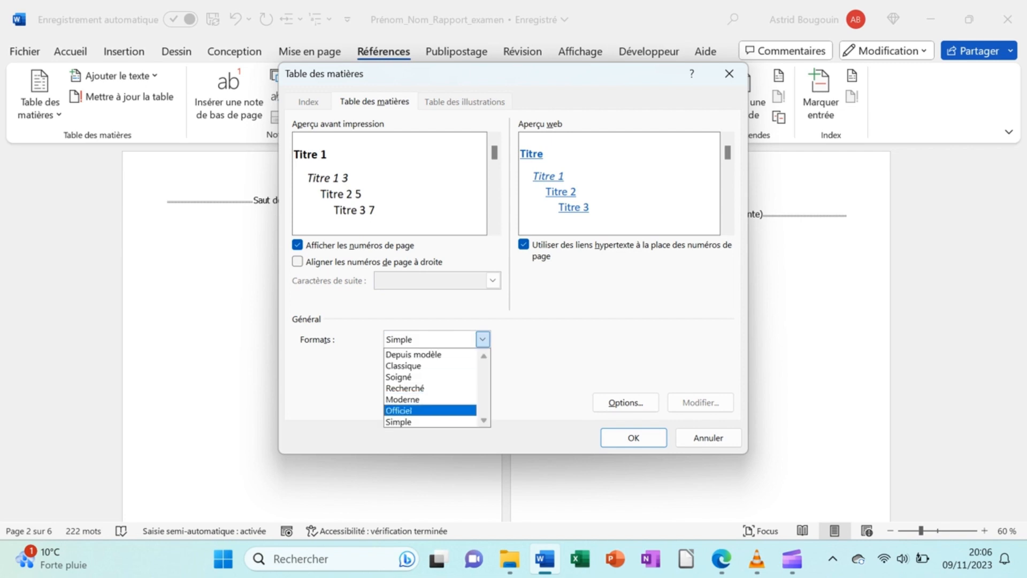
click(399, 411)
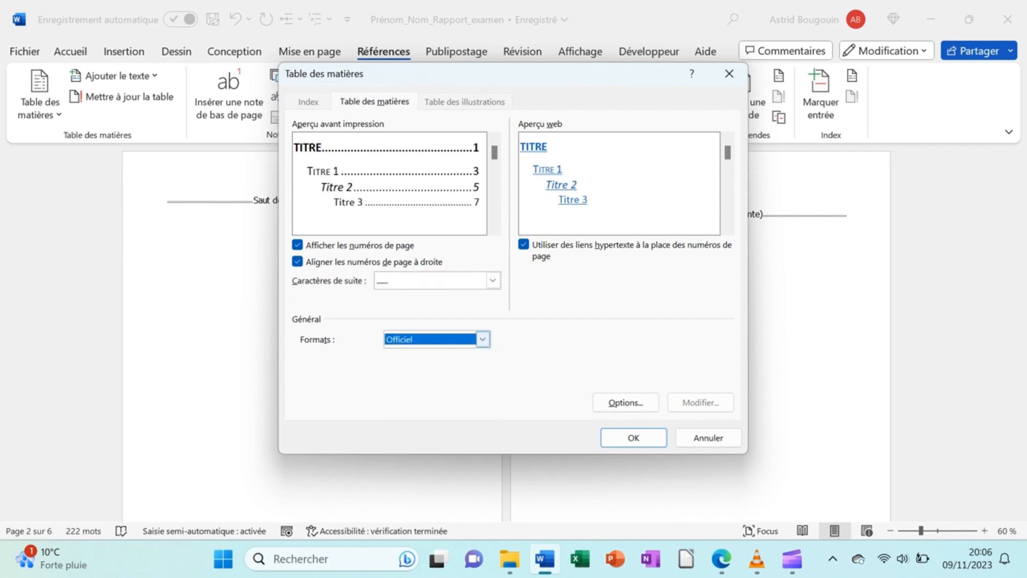
click(483, 339)
click(399, 420)
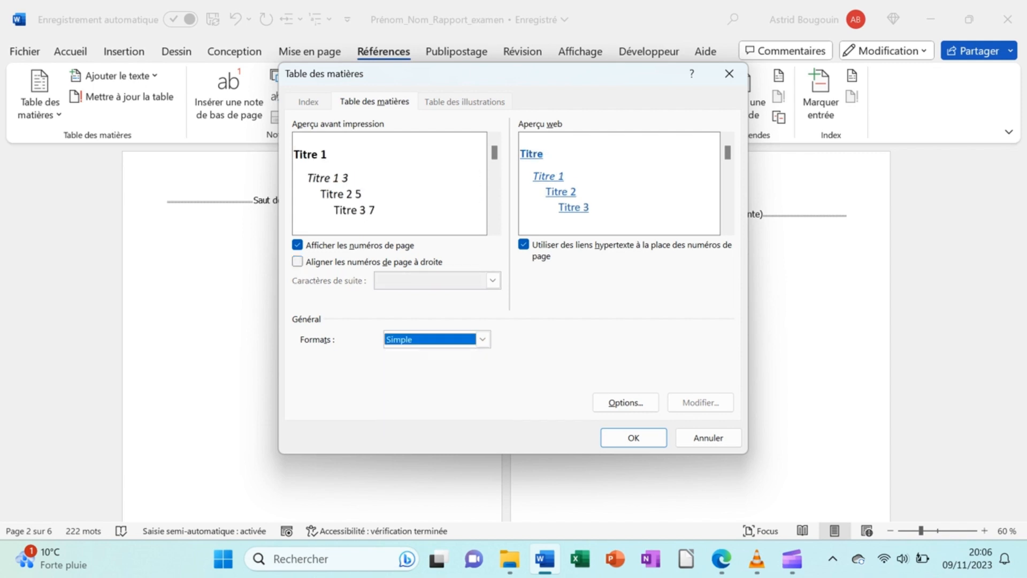
- Set the table of contents format to Officiel with dotted leader characters and insert the table
click(482, 340)
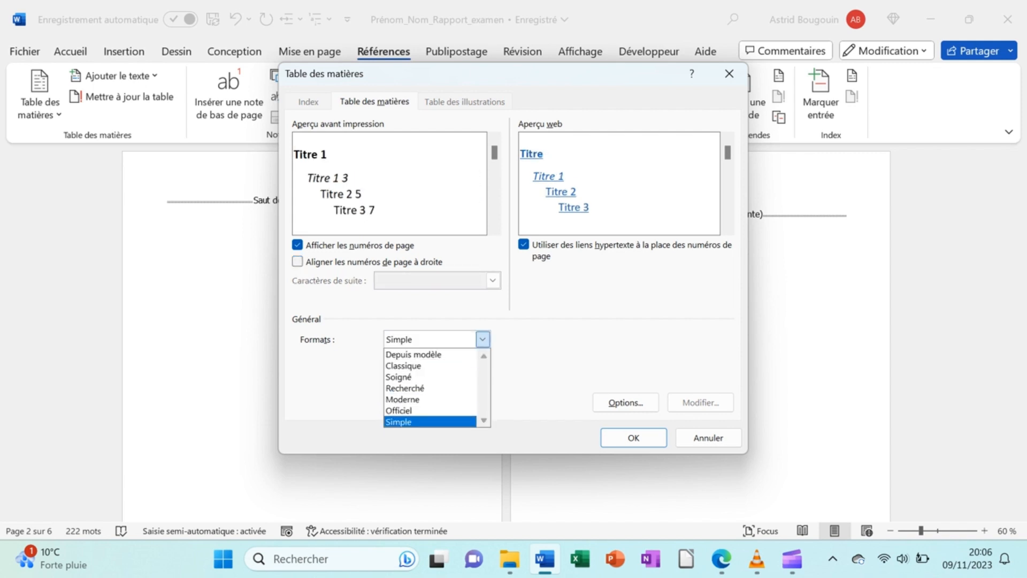
click(399, 411)
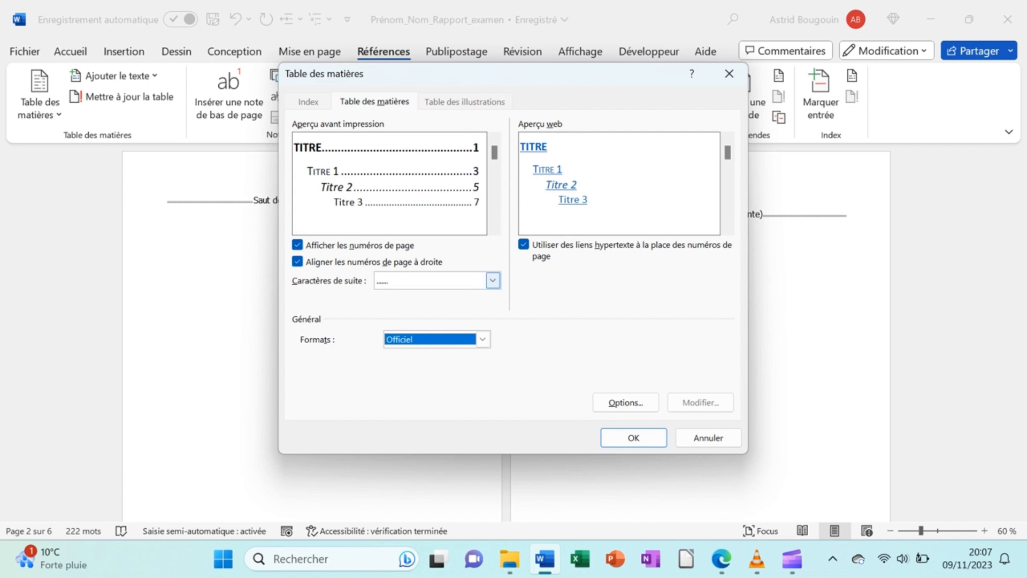
click(493, 281)
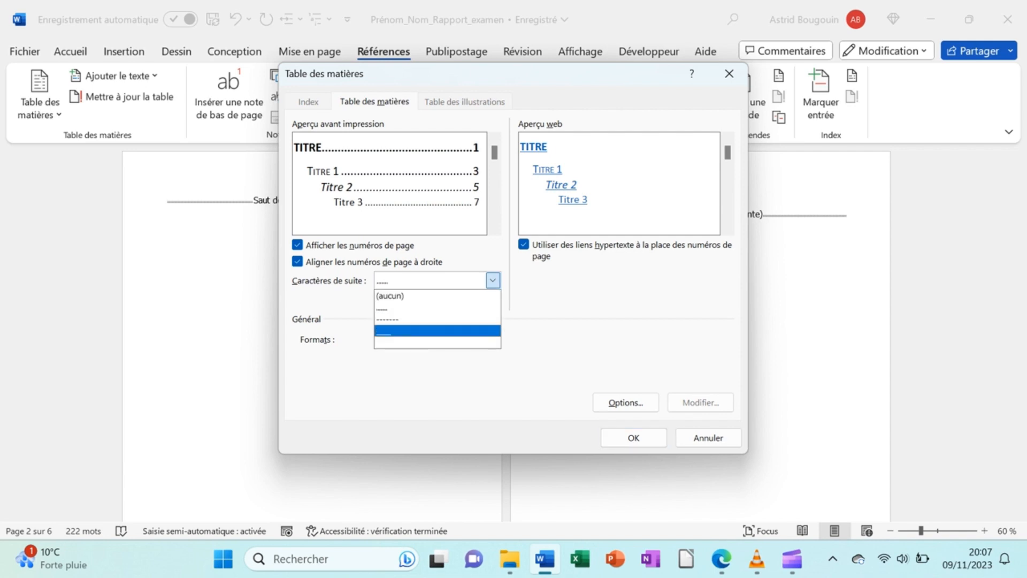
click(437, 331)
click(493, 280)
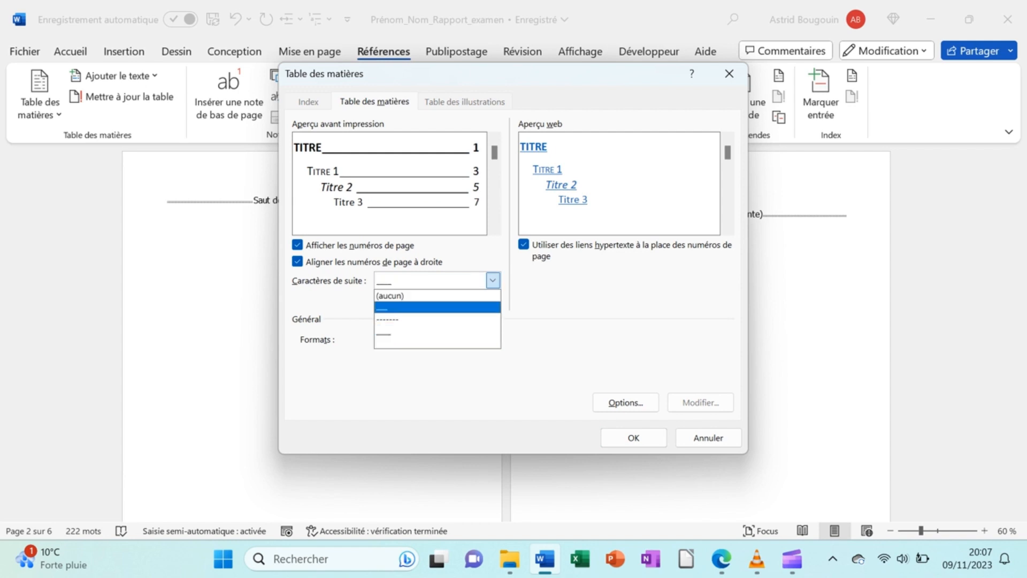
click(437, 307)
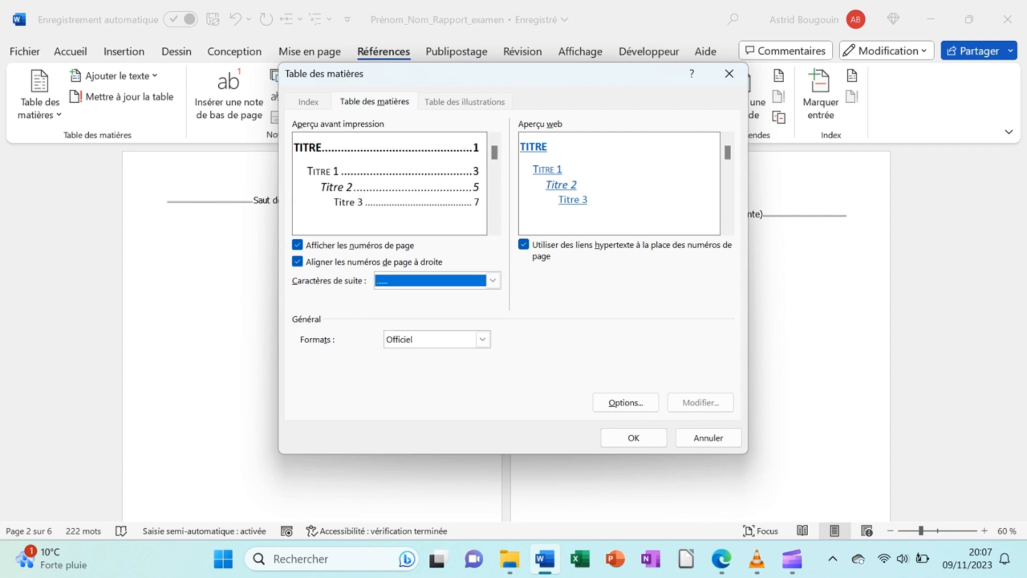
click(634, 438)
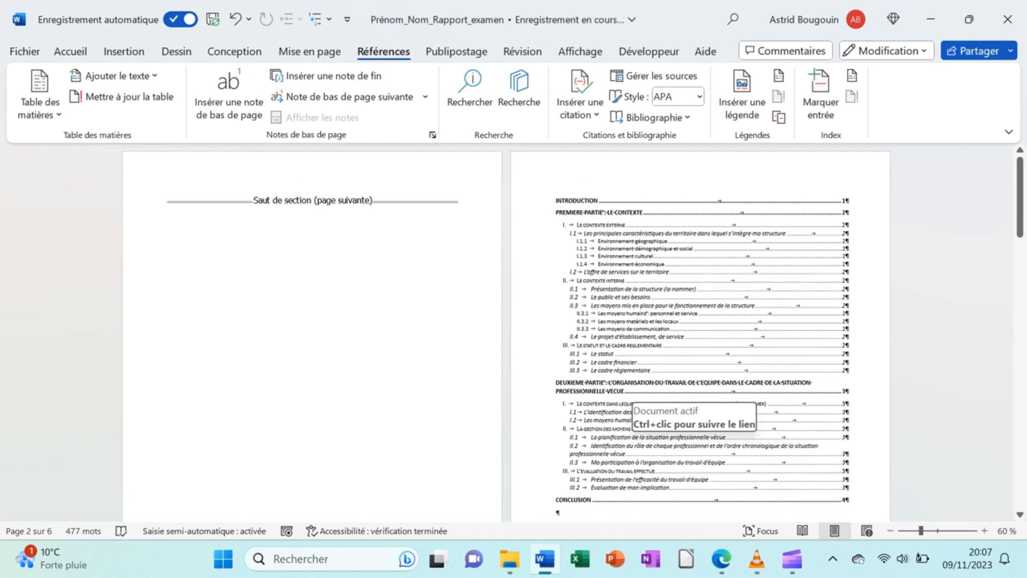
- Examine the inserted table of contents from Introduction to Conclusion, checking its entries, numbering levels and page numbers
scroll(629, 396, down, 3)
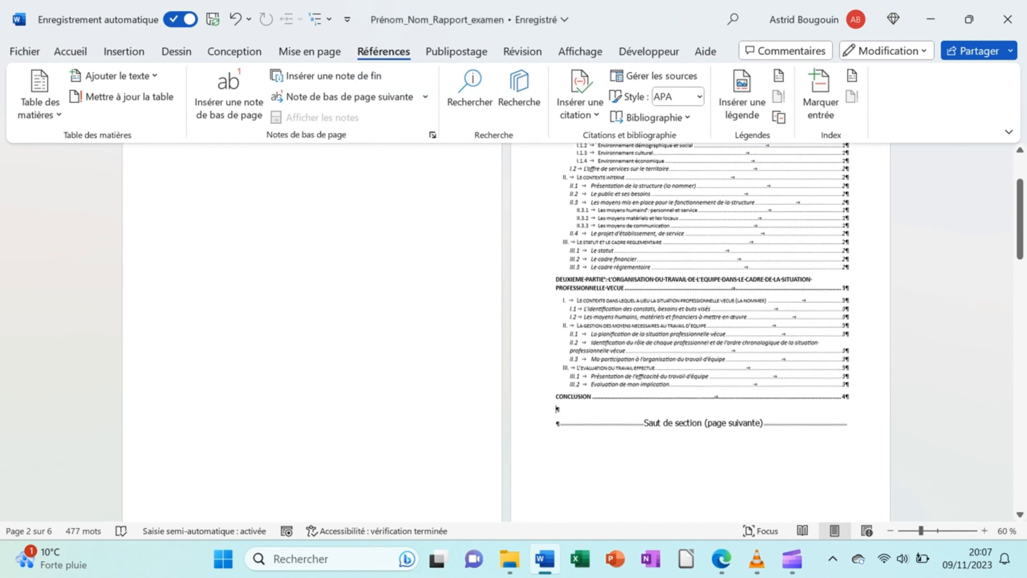
scroll(628, 332, up, 3)
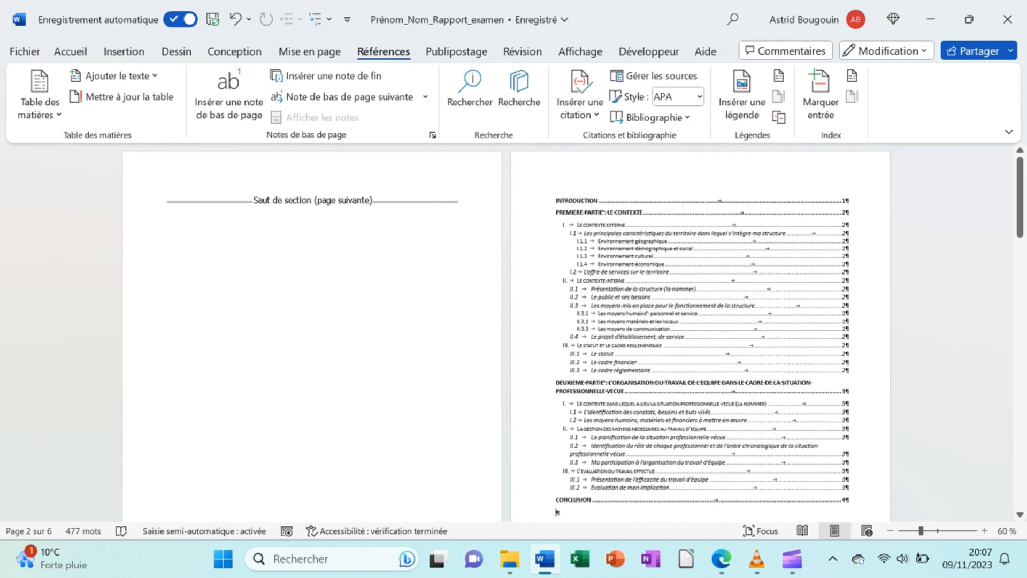
click(985, 530)
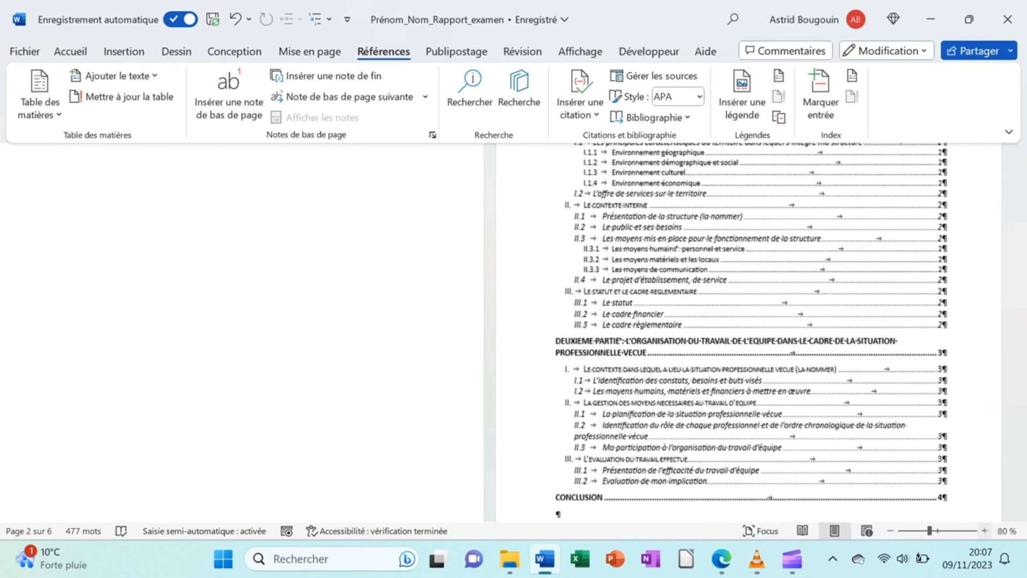
scroll(507, 332, up, 5)
scroll(506, 331, down, 2)
scroll(506, 332, down, 2)
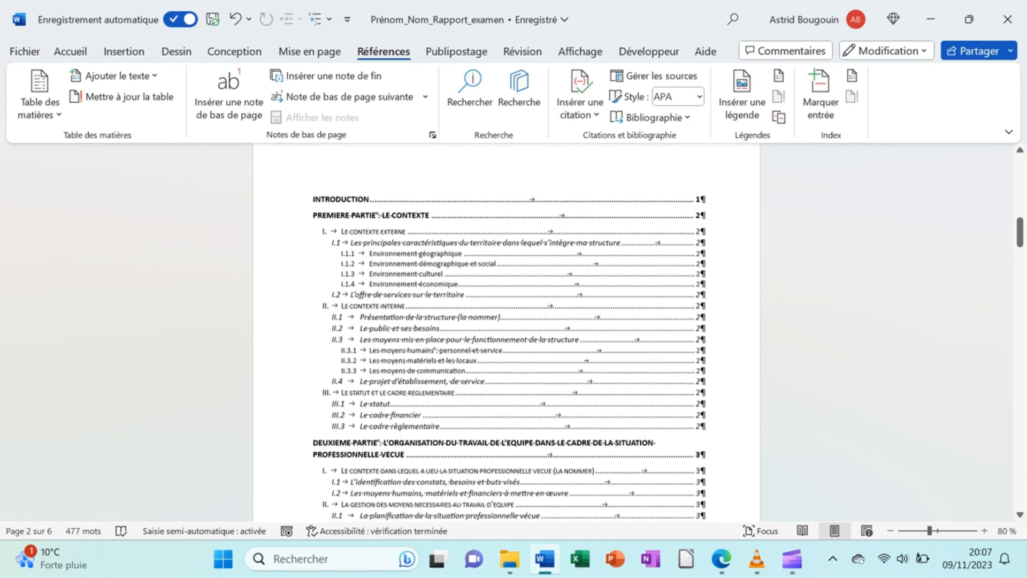
click(984, 530)
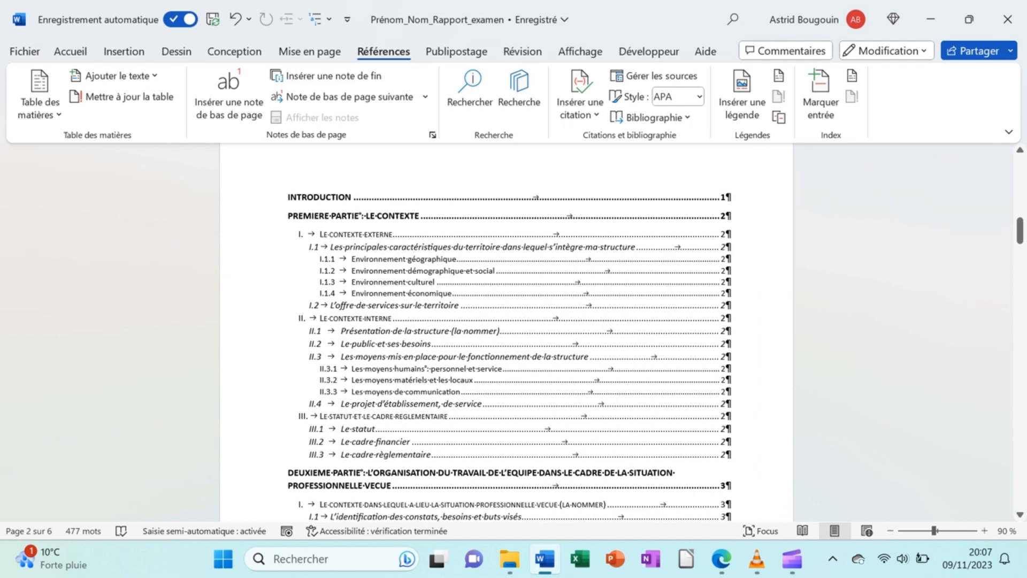
scroll(507, 332, down, 5)
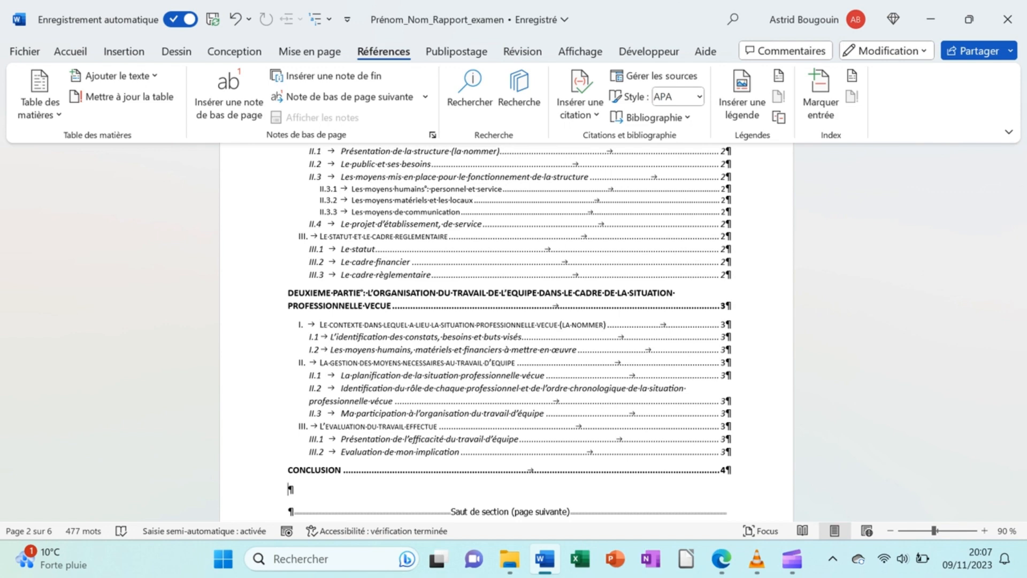
scroll(760, 267, up, 7)
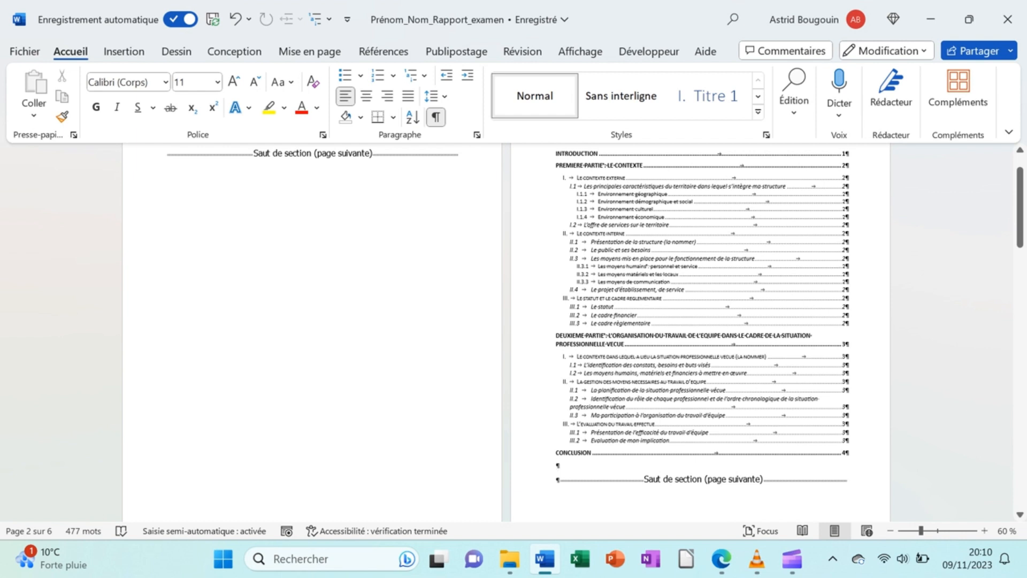
- Try line spacing 1,15 on the whole table of contents, and set it to 1,5
drag(554, 468, 548, 177)
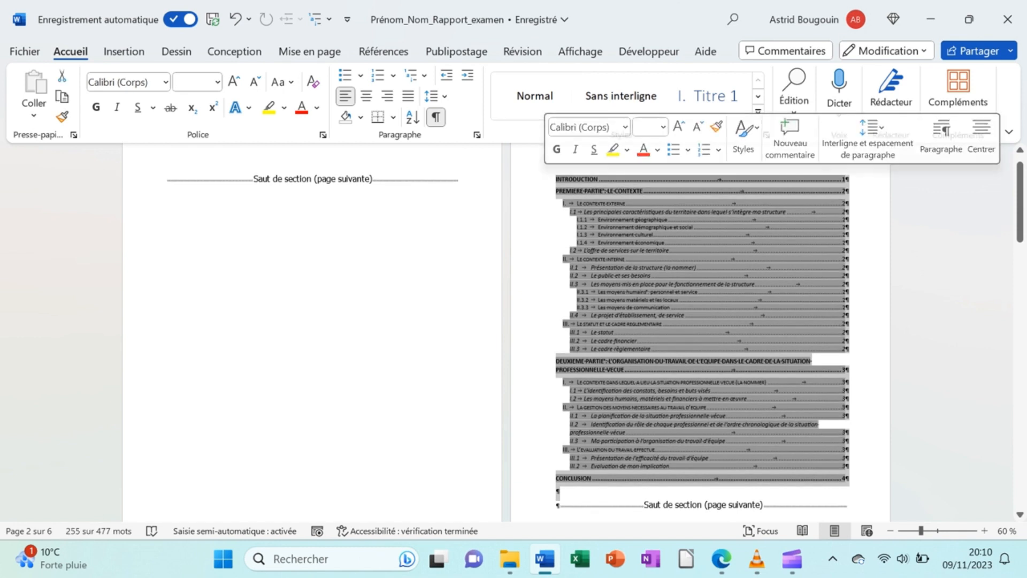
click(435, 96)
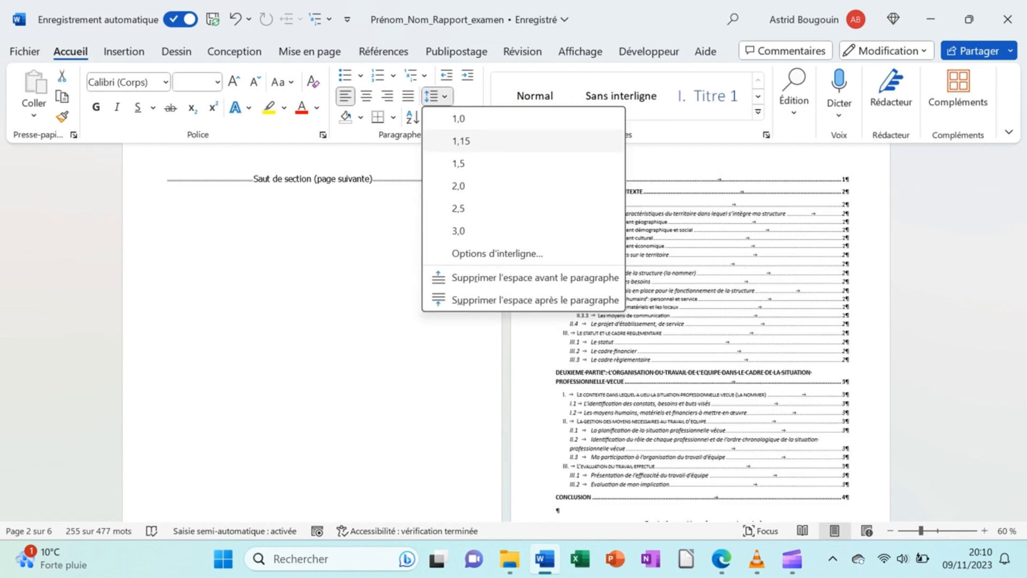
click(462, 141)
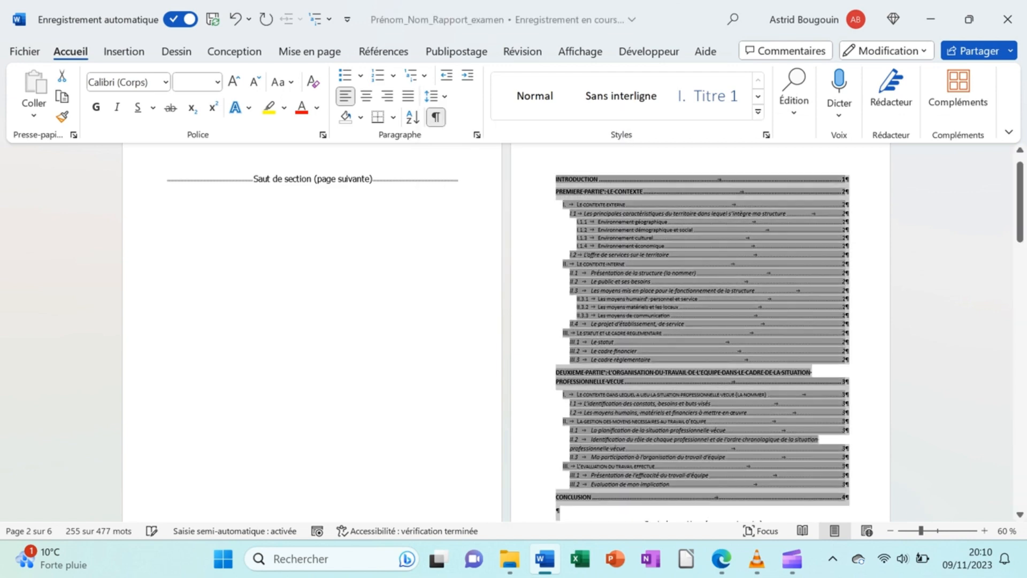
scroll(700, 332, down, 3)
scroll(701, 257, down, 1)
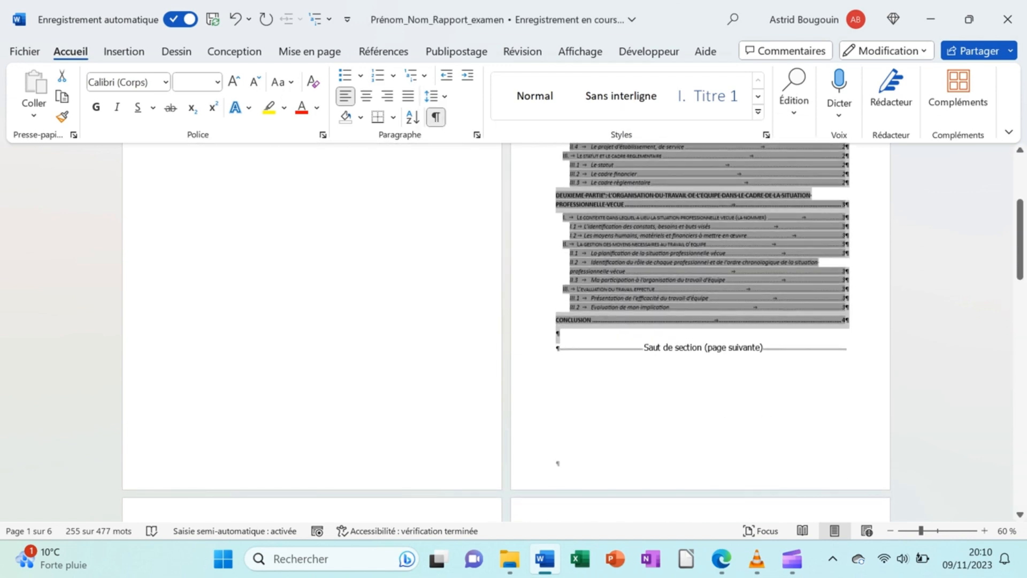
click(437, 96)
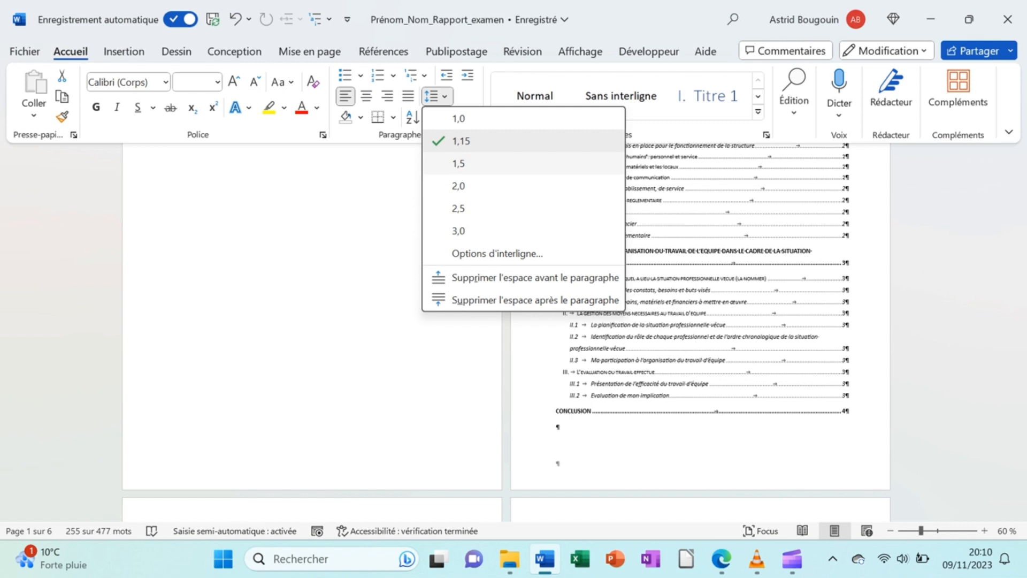
click(459, 163)
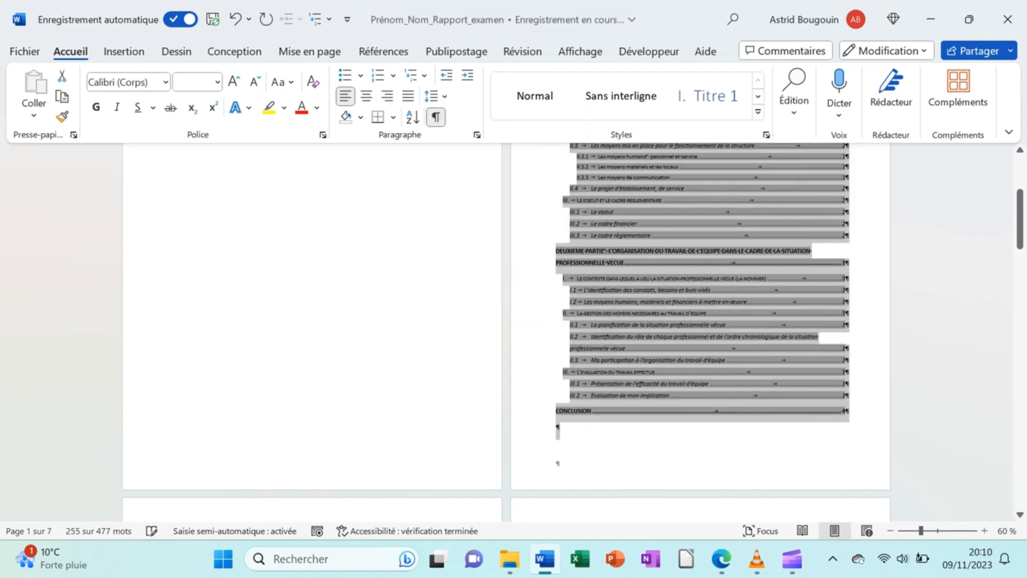
- Delete the extra empty paragraph between the table of contents and the section break below it
click(557, 426)
scroll(696, 321, up, 5)
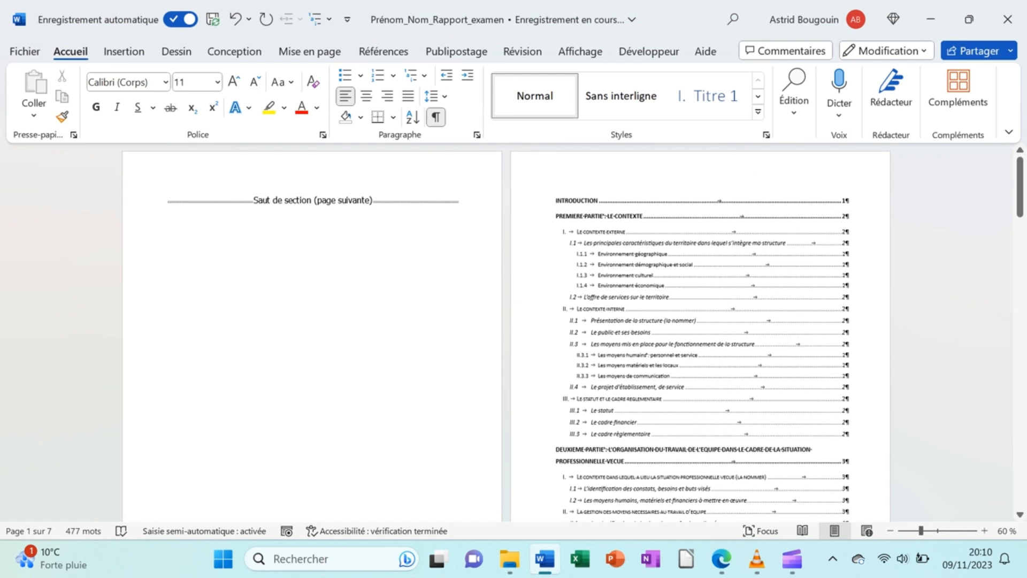
scroll(557, 454, down, 4)
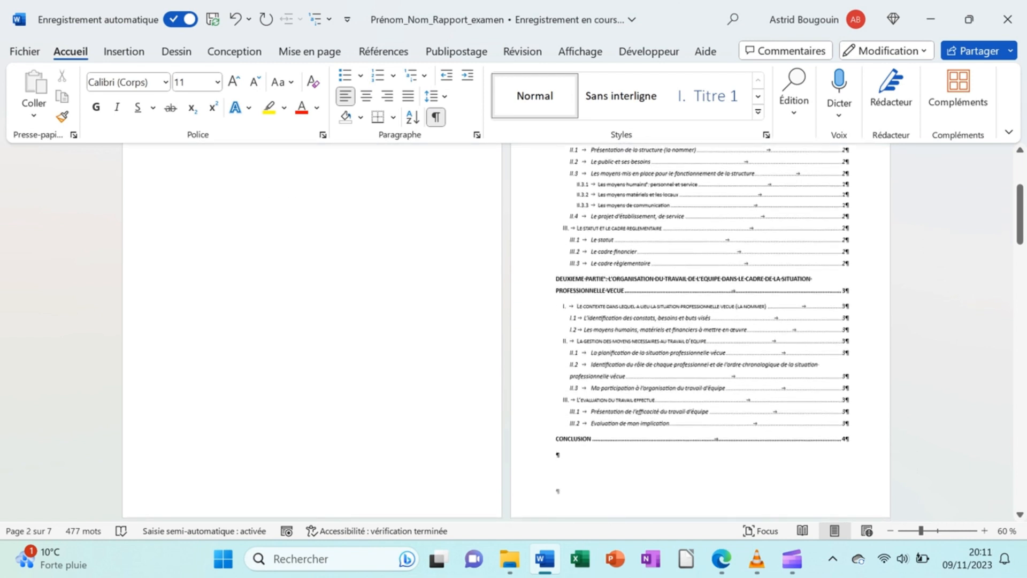
scroll(507, 333, up, 4)
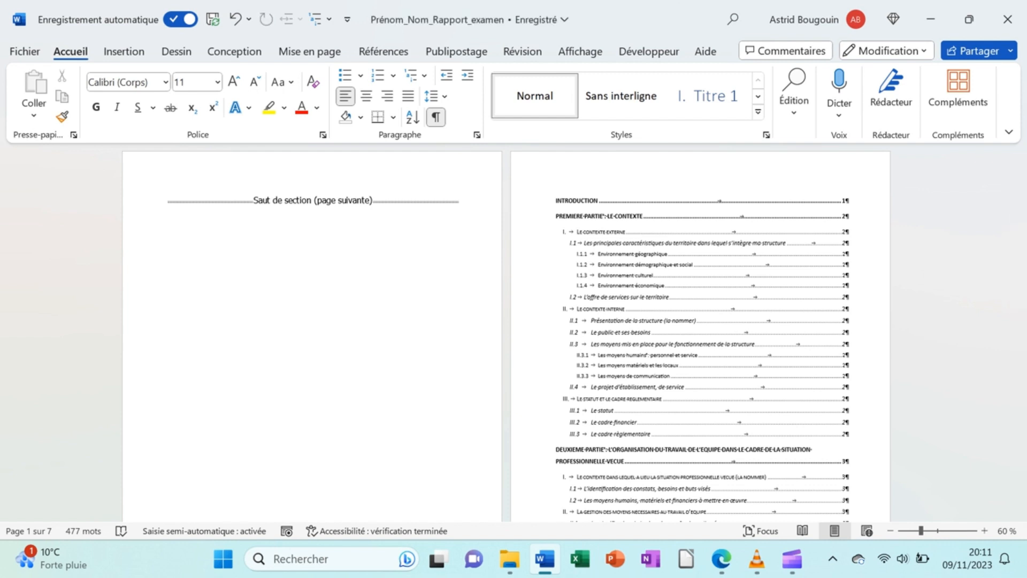
scroll(506, 331, down, 5)
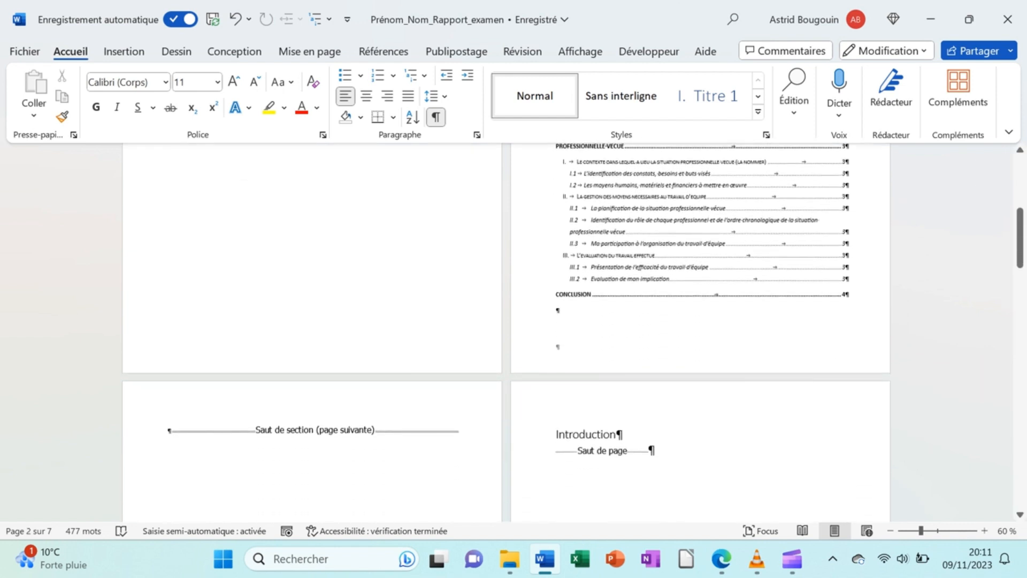
key(BackSpace)
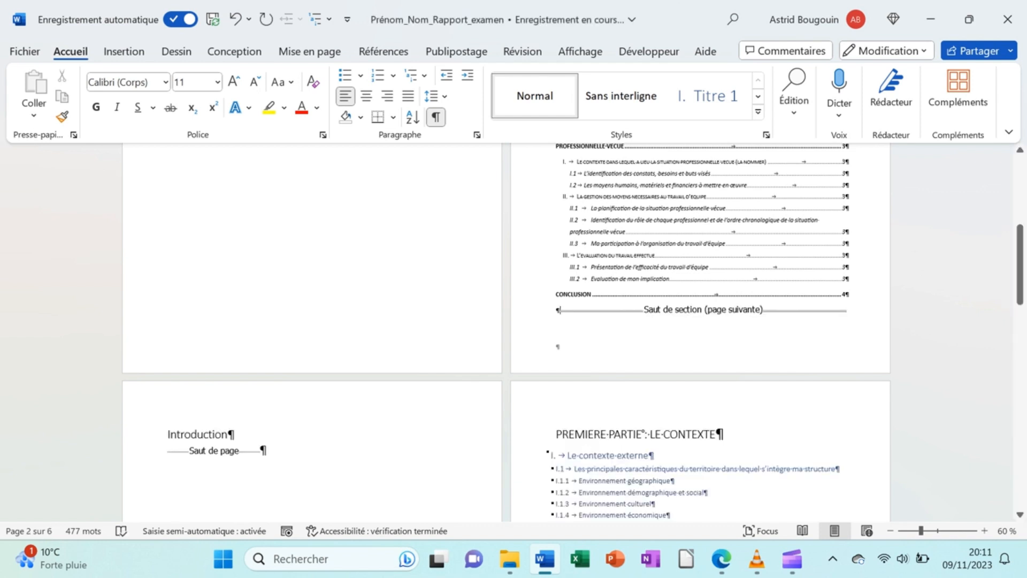
scroll(573, 331, up, 5)
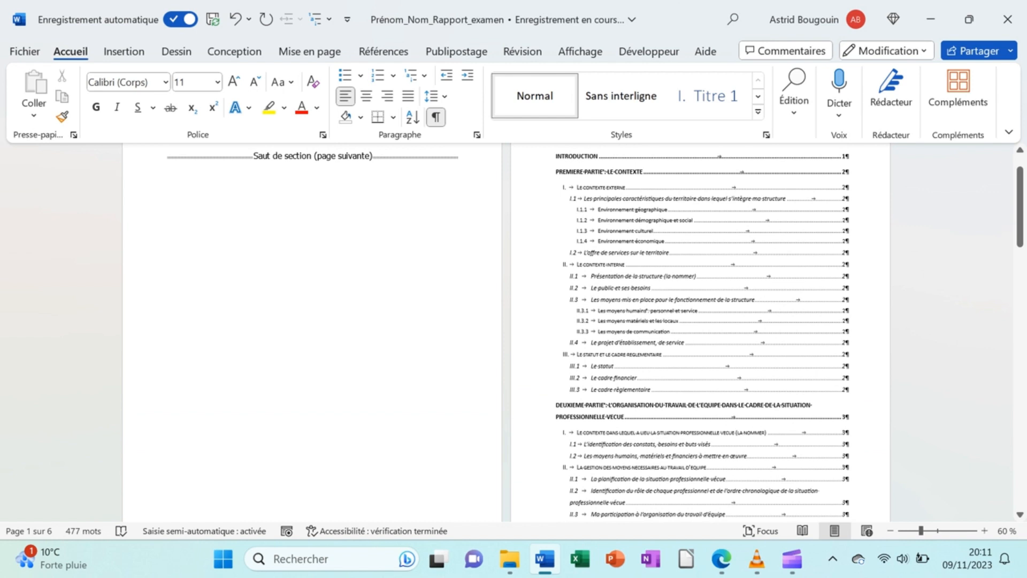
- Add a justified body paragraph under the heading I.1.1 Environnement géographique
scroll(573, 331, down, 10)
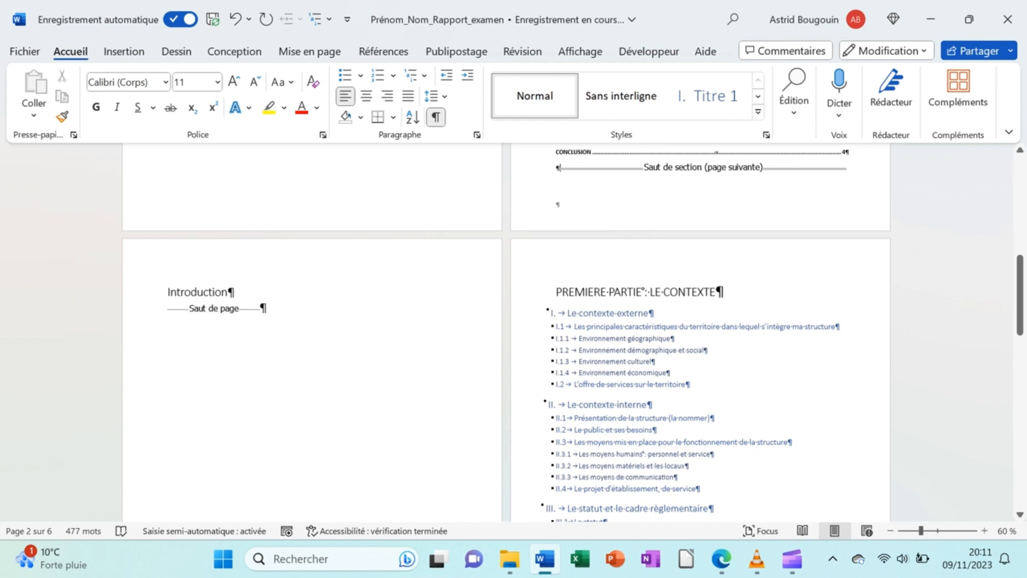
click(985, 531)
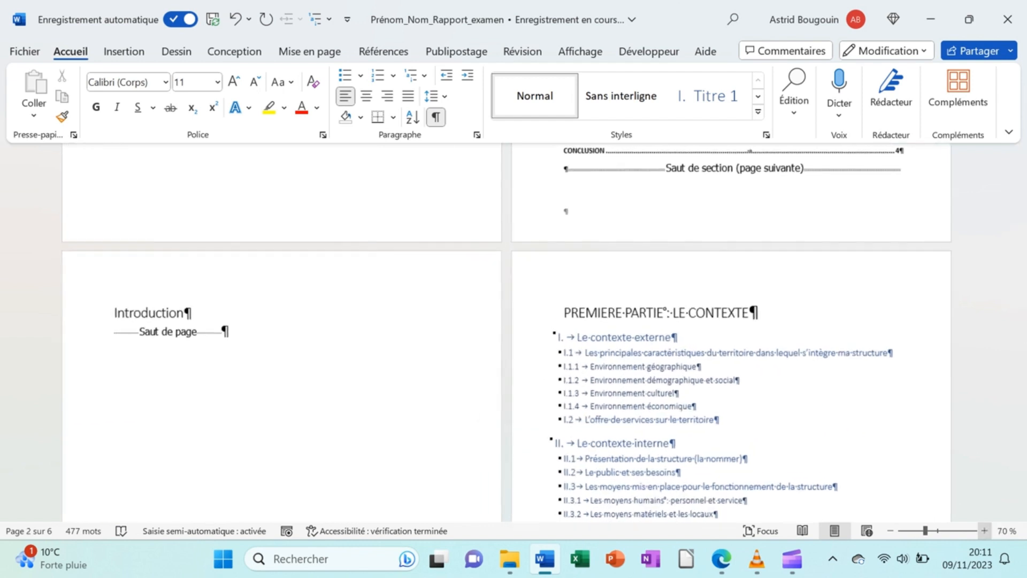
click(984, 531)
click(985, 530)
scroll(506, 332, down, 5)
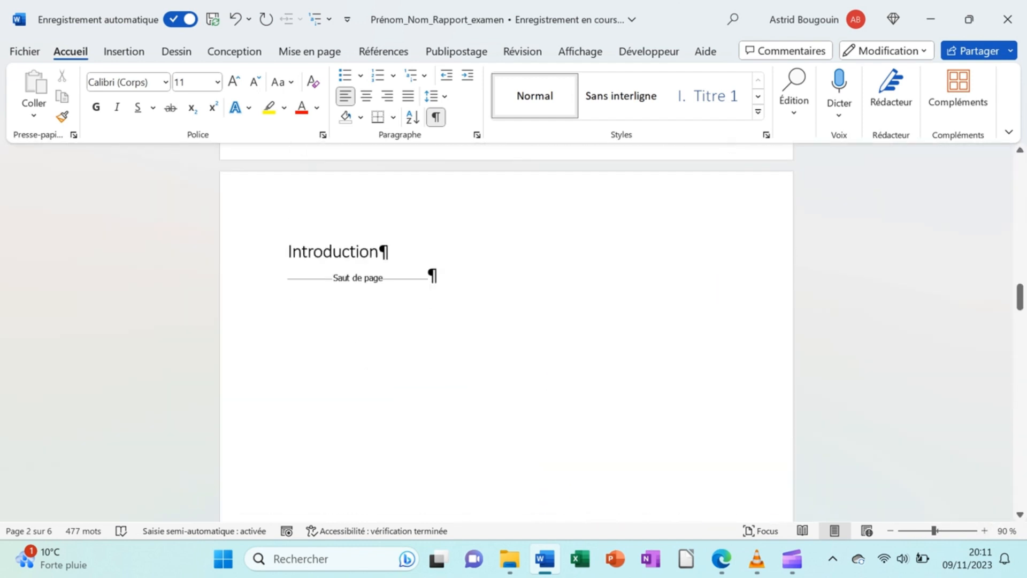
scroll(279, 453, down, 8)
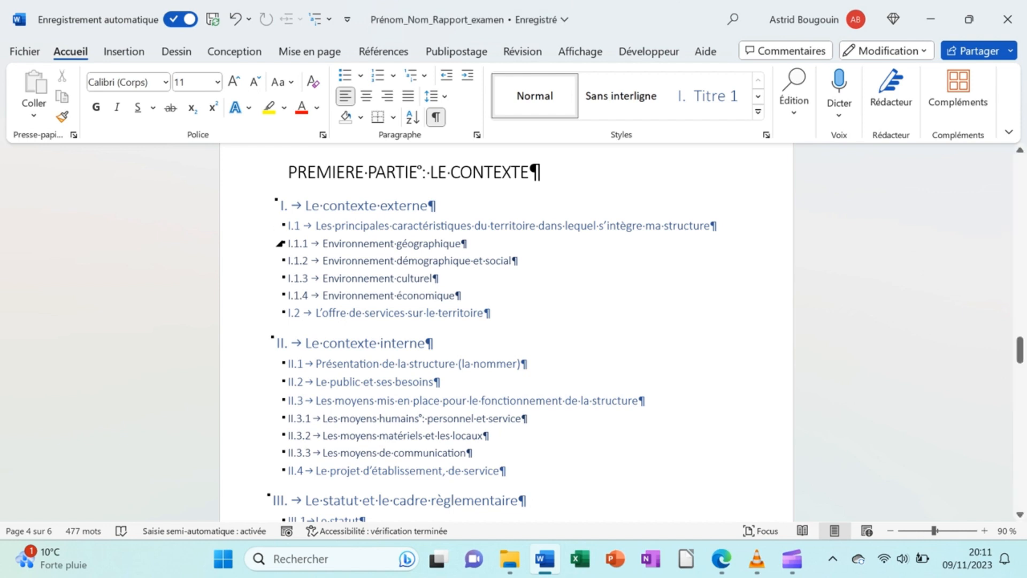
click(462, 243)
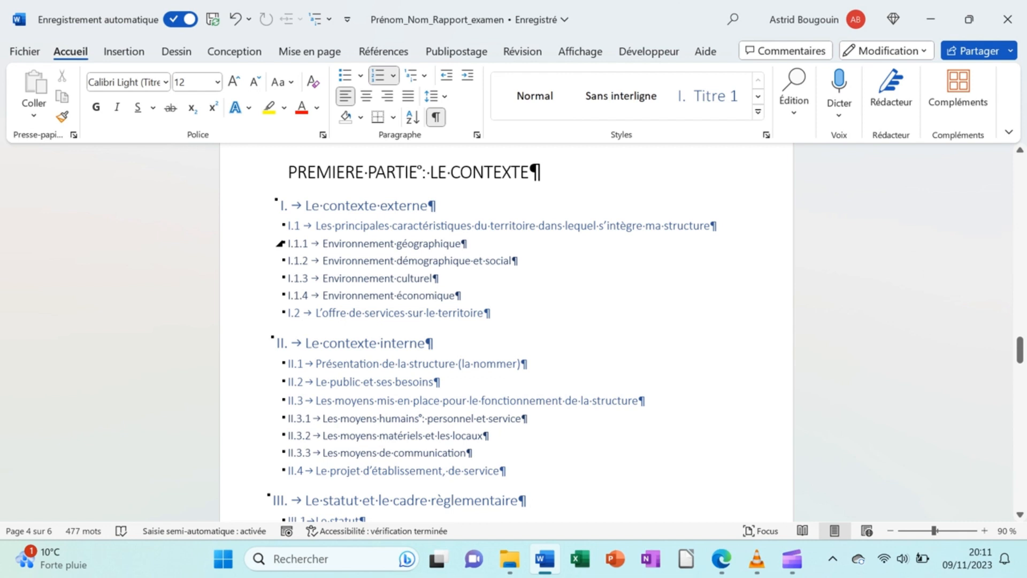
key(Return)
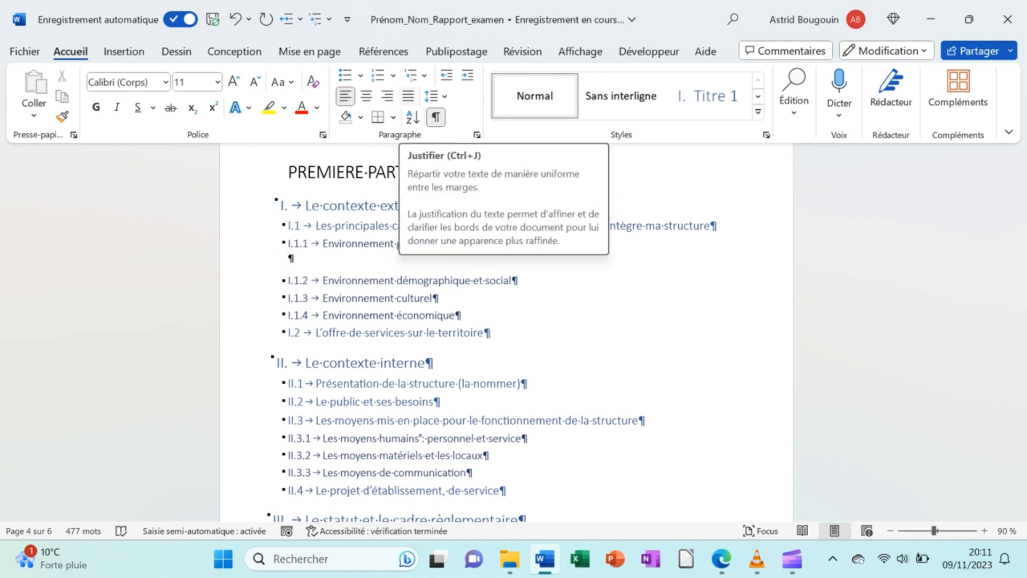
click(408, 96)
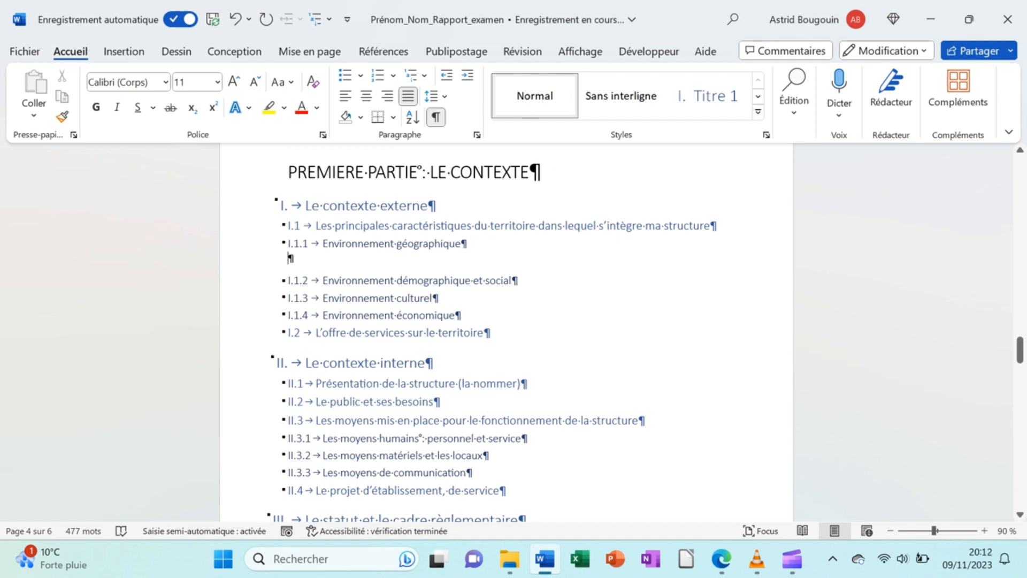
- Write a sentence in the new paragraph starting "Ma structure se situe au" and ending with the structure's street address and a full stop
text(Ma )
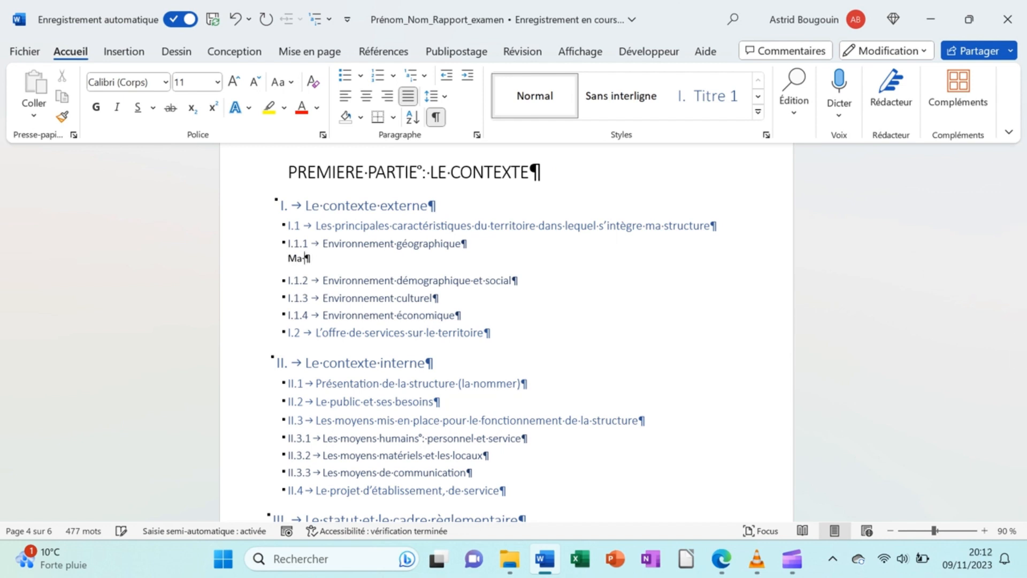
text(structure se situe )
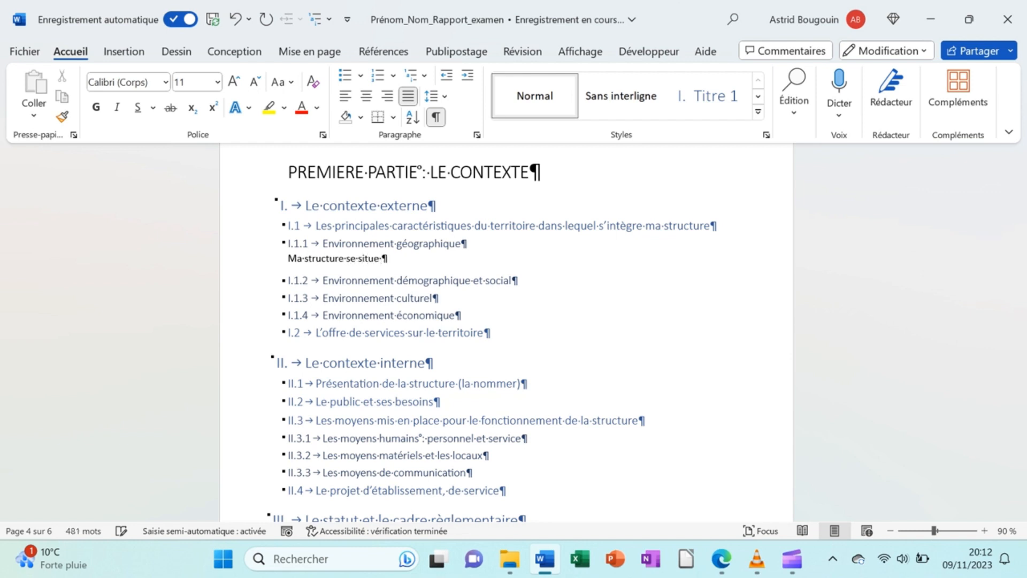
text(au 22 rue Jean Mermoz)
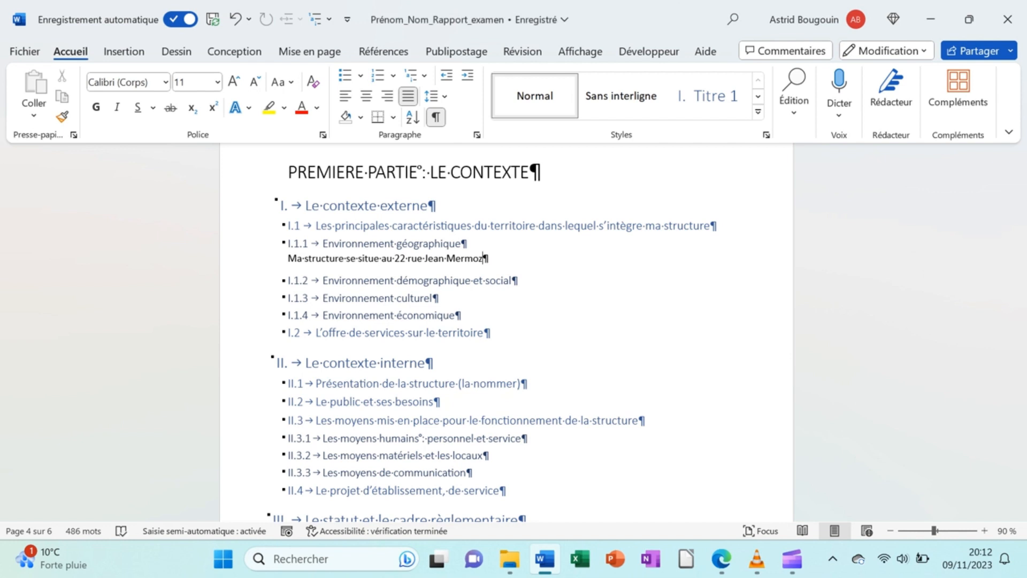
text(.)
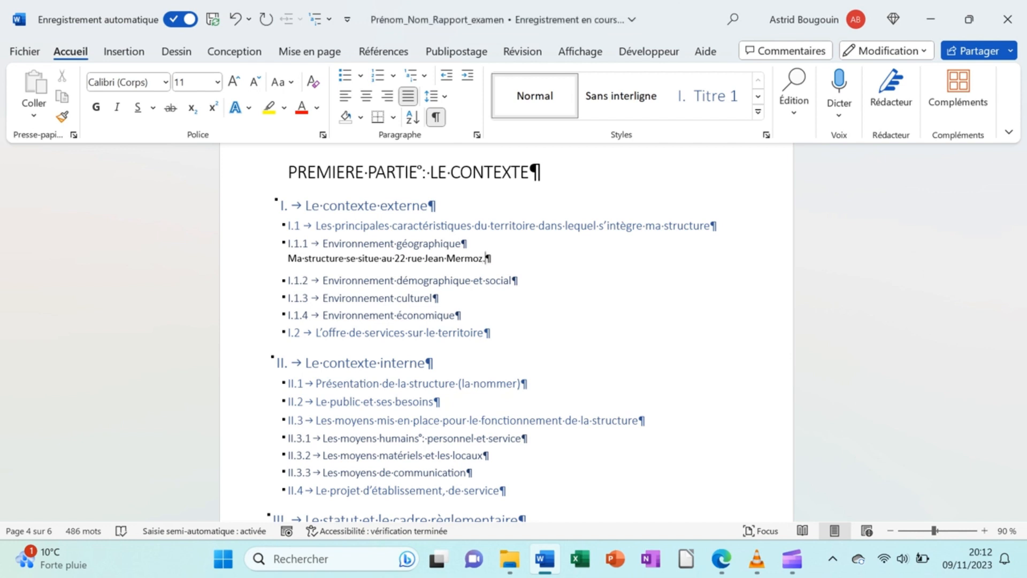